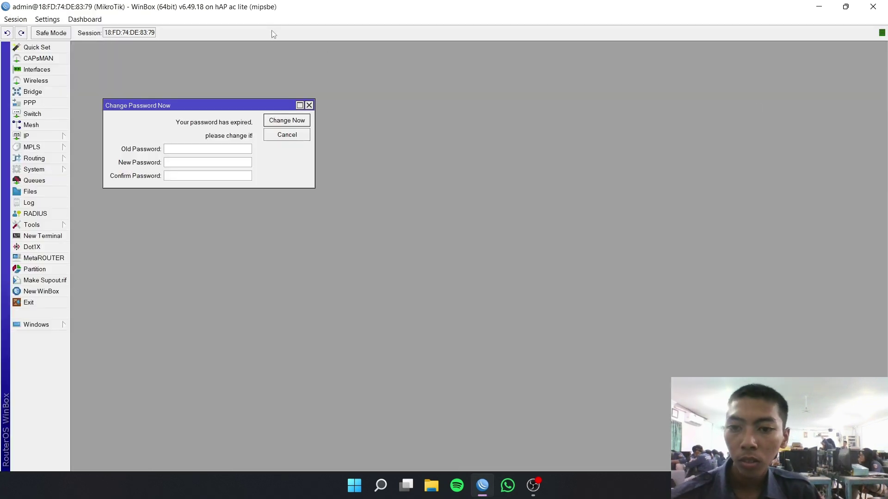
- Dismiss the expired-password prompt and show the Interface List with ether1–ether5 and wlan1–wlan2
{"action": "left_click", "coordinate": [309, 105]}
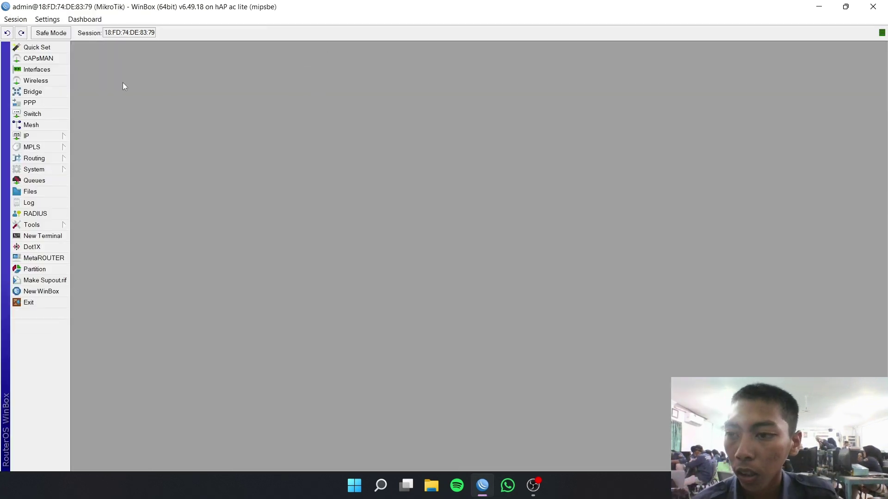
{"action": "left_click", "coordinate": [40, 74]}
- Add interface comments INTERNET to ether1, LAN to ether2 and ACCESSPOINT to ether3
{"action": "left_click", "coordinate": [126, 209]}
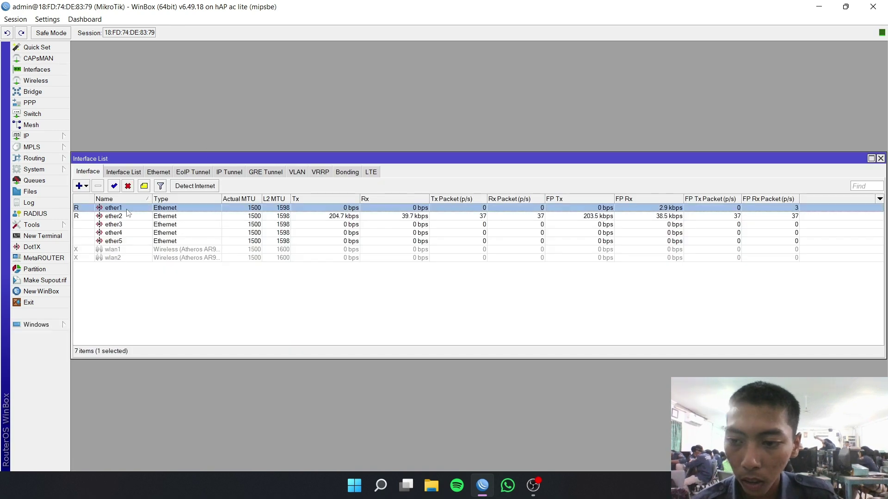
{"action": "left_click", "coordinate": [144, 186]}
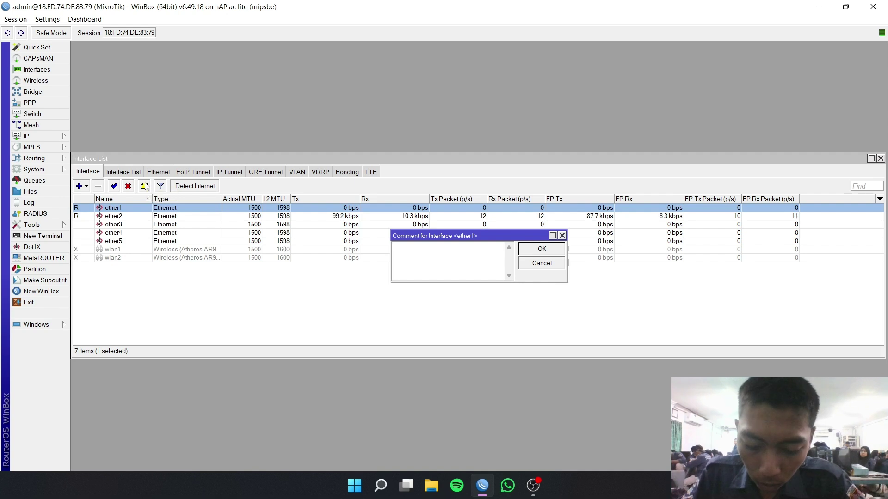
{"action": "type", "text": "INTER"}
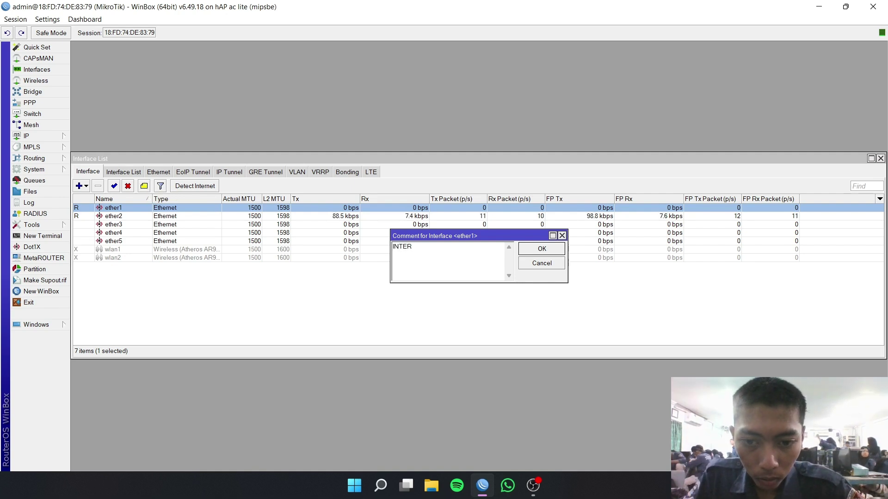
{"action": "type", "text": "NE"}
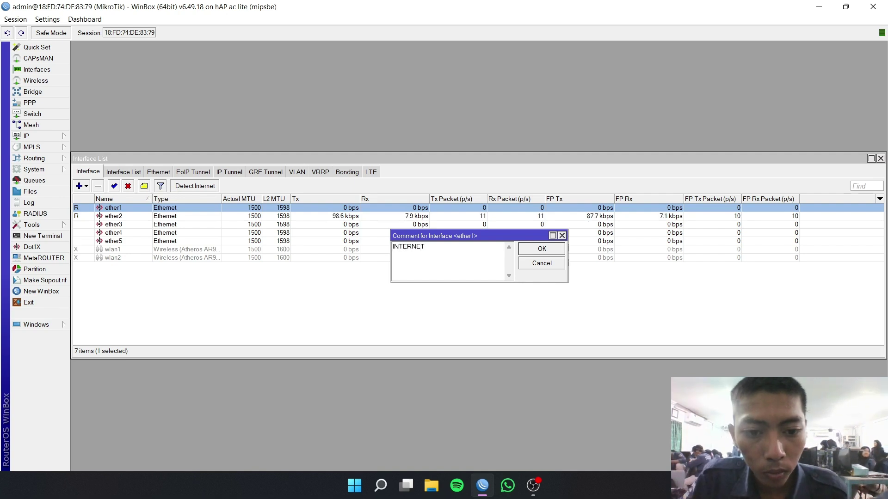
{"action": "type", "text": "T"}
{"action": "key", "text": "Return"}
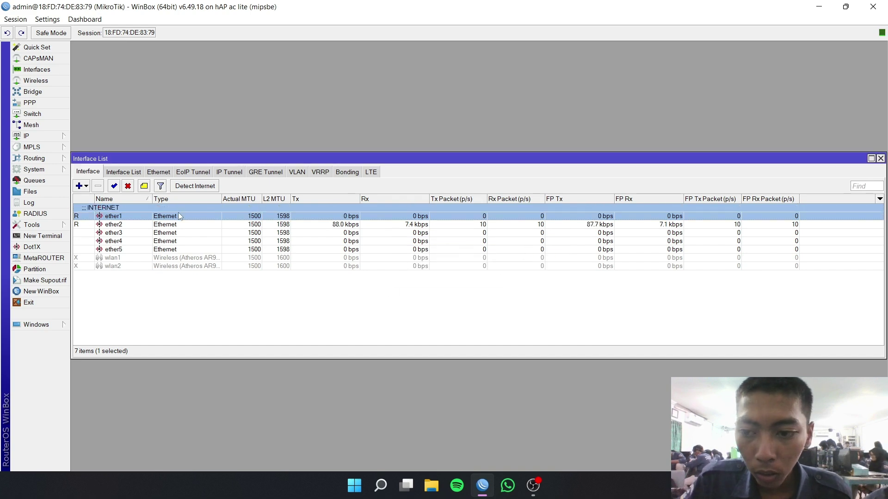
{"action": "left_click", "coordinate": [169, 226]}
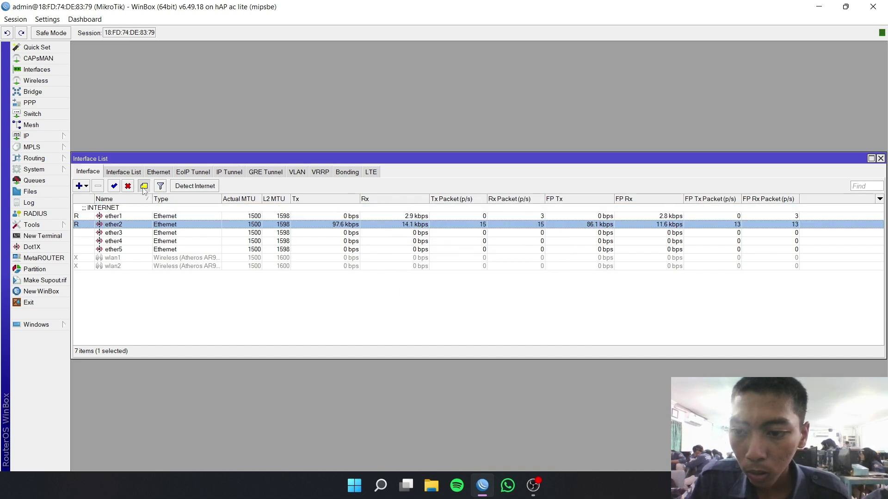
{"action": "left_click", "coordinate": [144, 188]}
{"action": "type", "text": "LAN"}
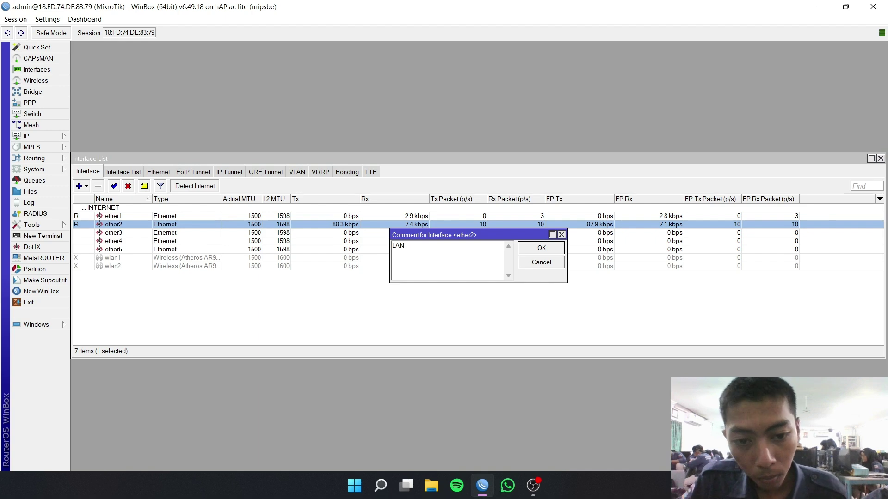
{"action": "left_click", "coordinate": [550, 249]}
{"action": "left_click", "coordinate": [130, 243]}
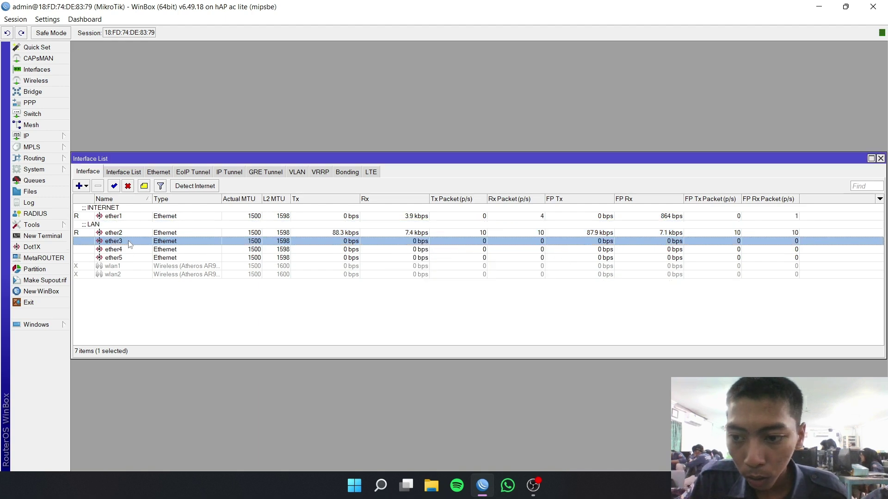
{"action": "left_click", "coordinate": [144, 186]}
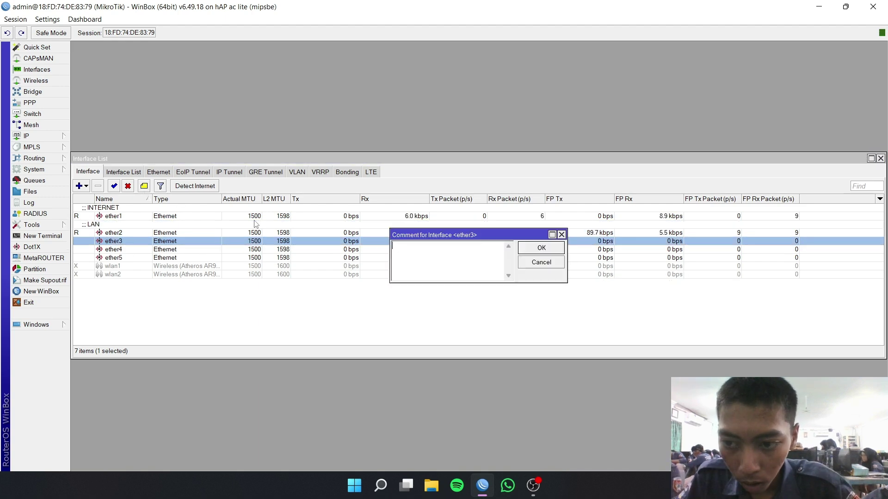
{"action": "type", "text": "ACC"}
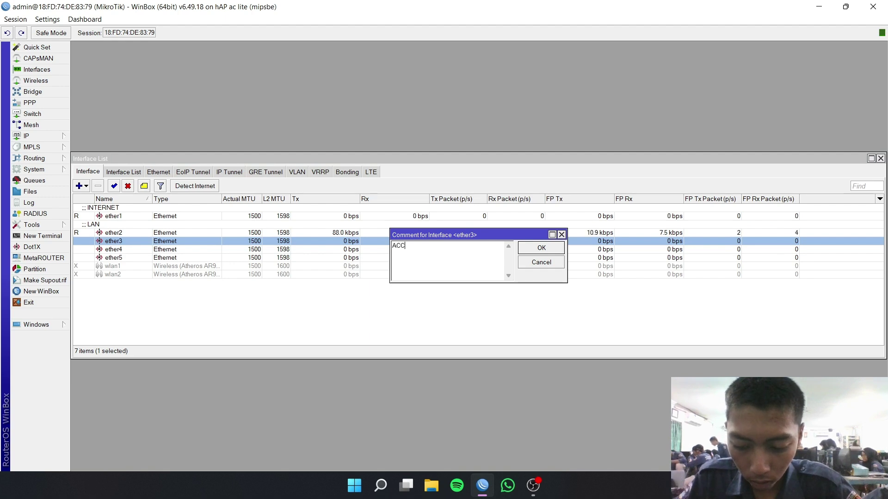
{"action": "type", "text": "ESSPOIN"}
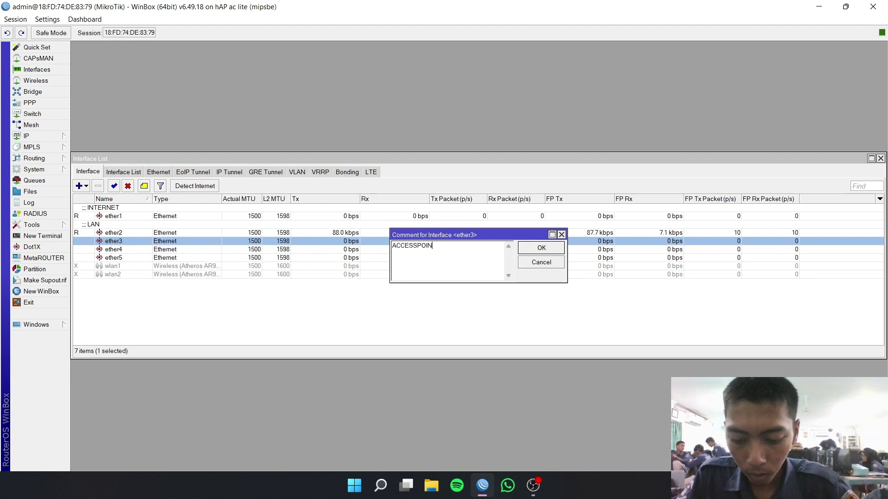
{"action": "type", "text": "T"}
{"action": "left_click", "coordinate": [522, 249]}
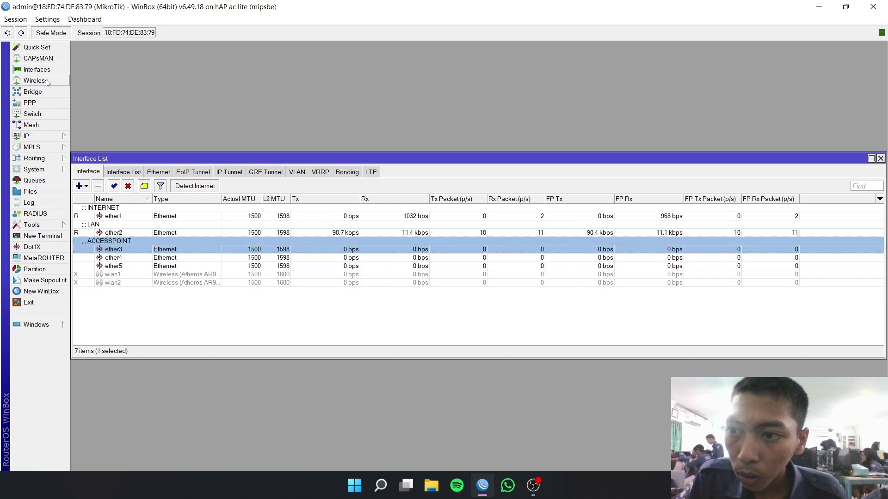
- Check the empty IP address list, then add a DHCP client on ether1
{"action": "left_click", "coordinate": [51, 138]}
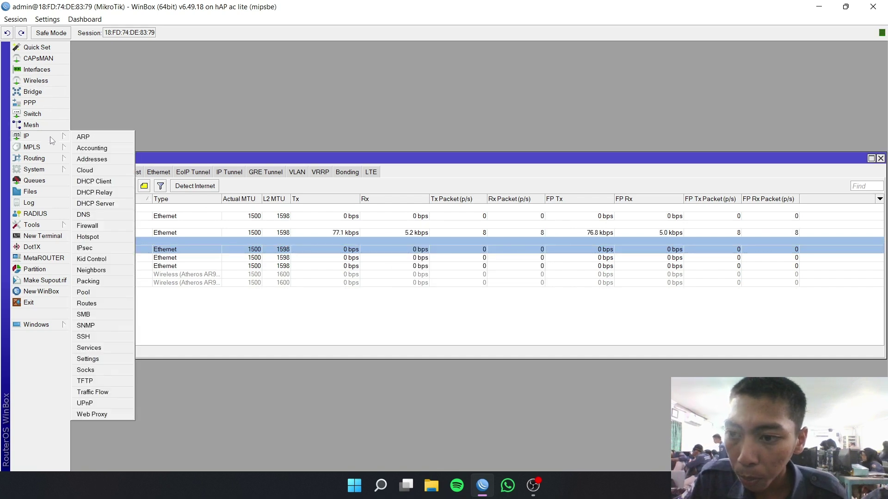
{"action": "left_click", "coordinate": [107, 160]}
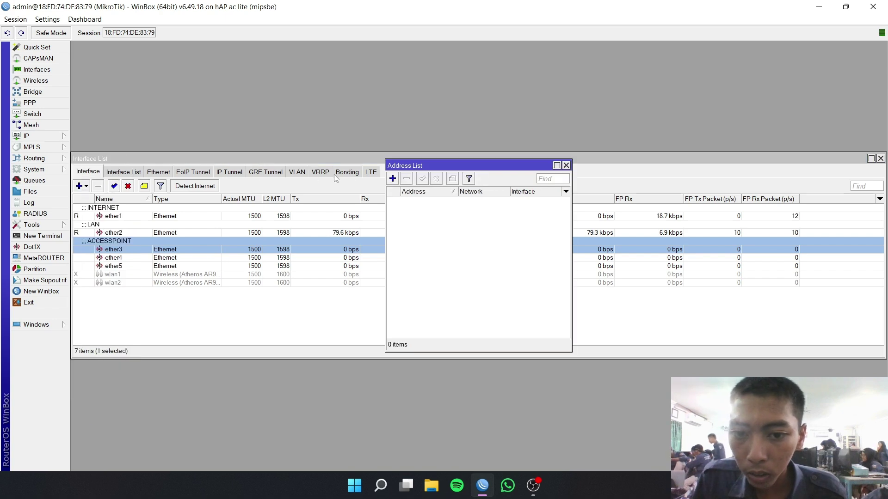
{"action": "left_click", "coordinate": [566, 165]}
{"action": "left_click", "coordinate": [62, 137]}
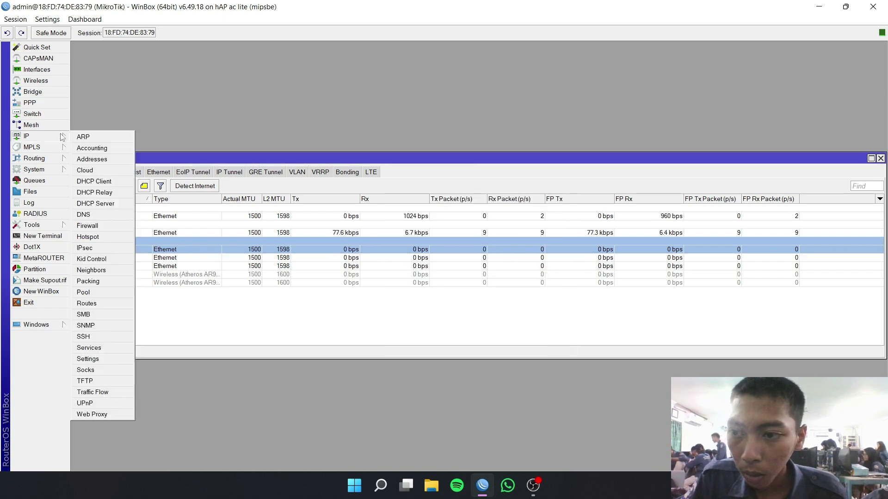
{"action": "left_click", "coordinate": [94, 182]}
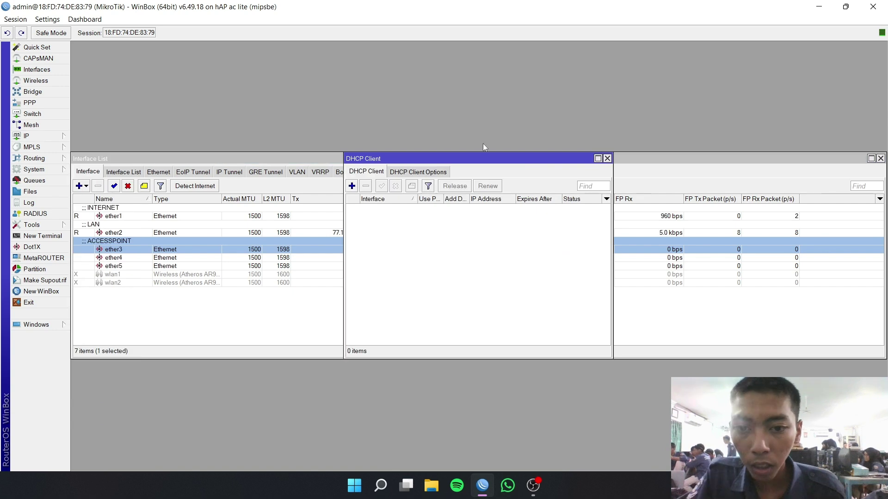
{"action": "left_click", "coordinate": [352, 186]}
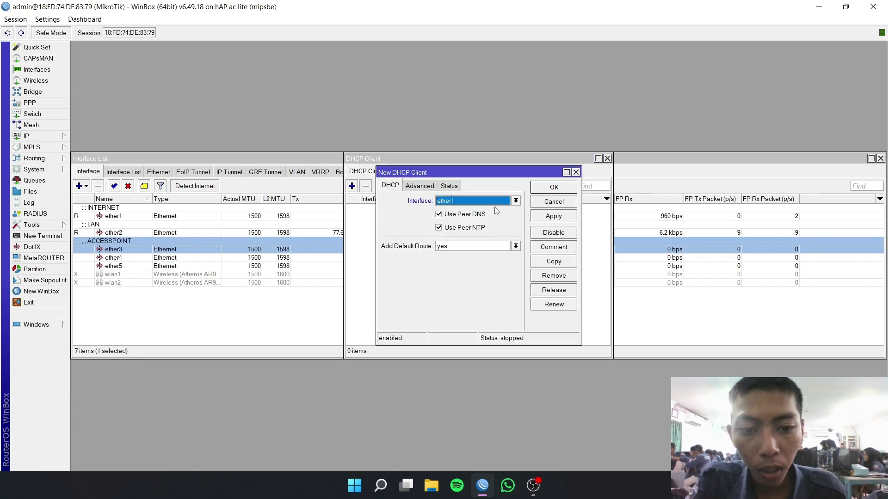
{"action": "left_click", "coordinate": [495, 202]}
{"action": "left_click", "coordinate": [477, 208]}
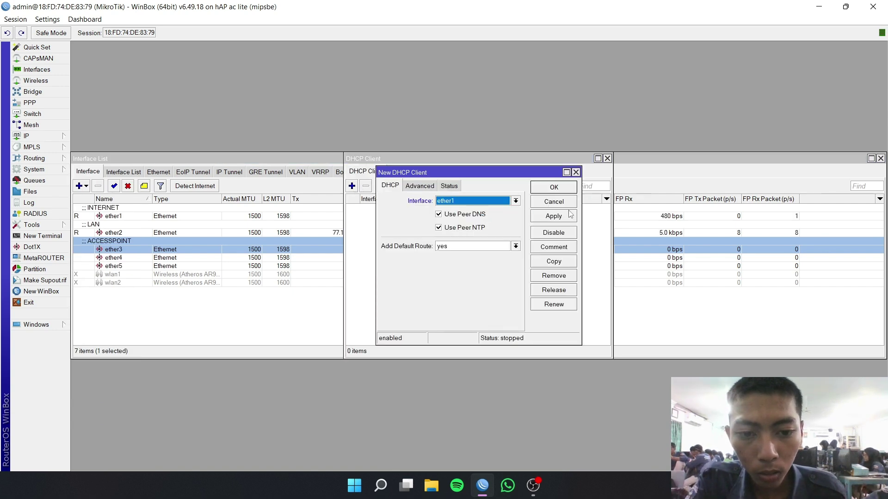
{"action": "left_click", "coordinate": [562, 215]}
{"action": "left_click", "coordinate": [562, 201]}
- Set the router's DNS server to 8.8.8.8
{"action": "left_click", "coordinate": [32, 136]}
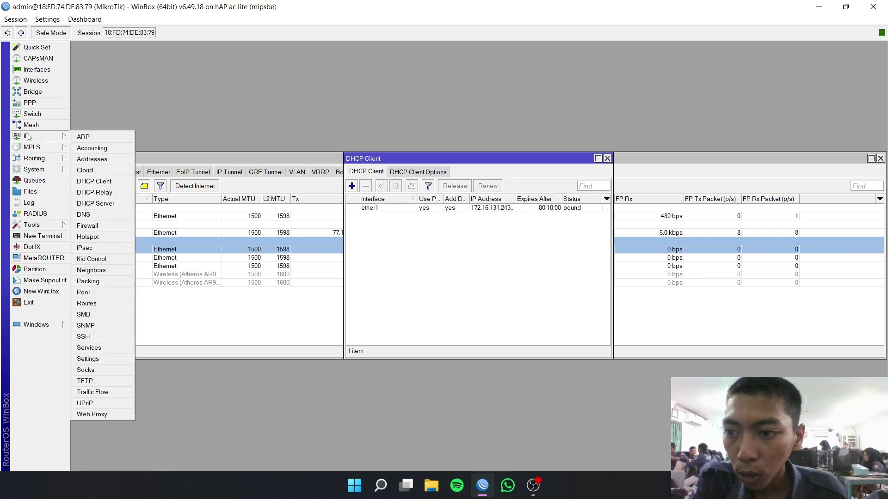
{"action": "left_click", "coordinate": [84, 214]}
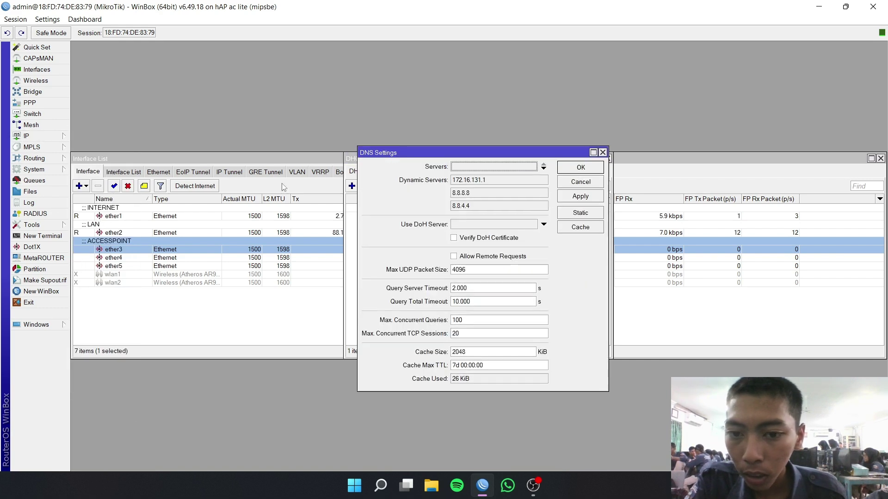
{"action": "left_click", "coordinate": [492, 168]}
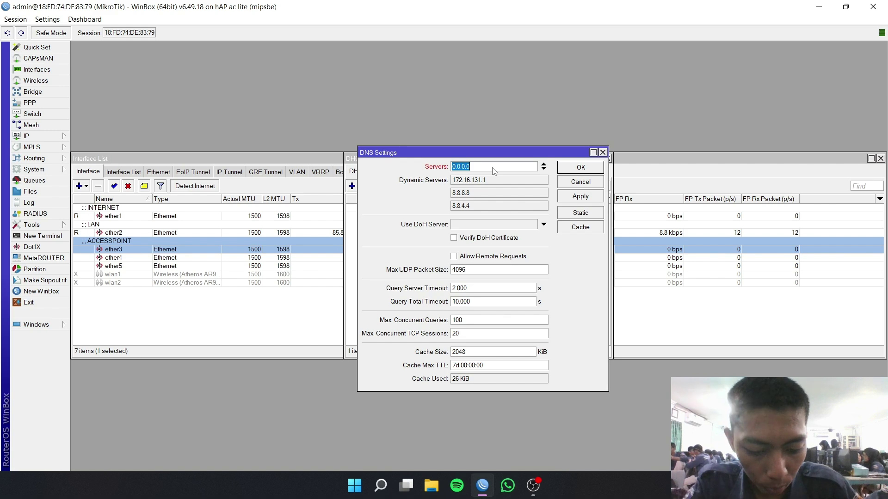
{"action": "type", "text": "8.8.8.8"}
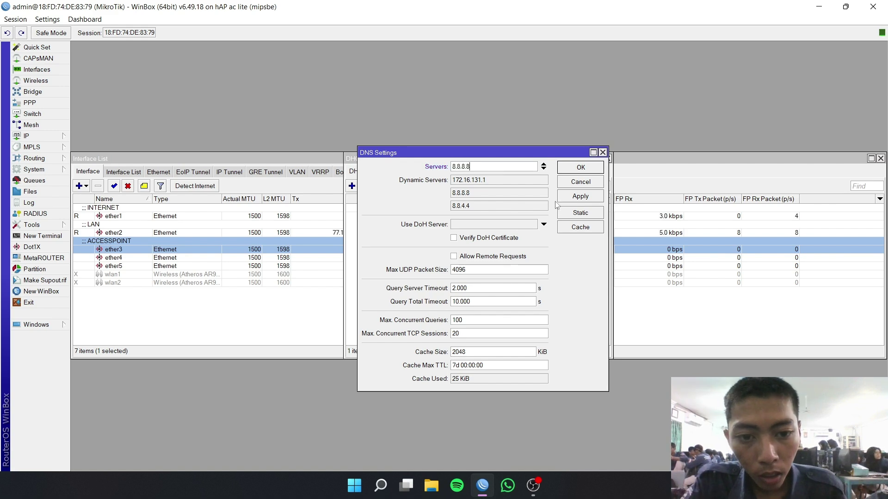
{"action": "left_click", "coordinate": [581, 168]}
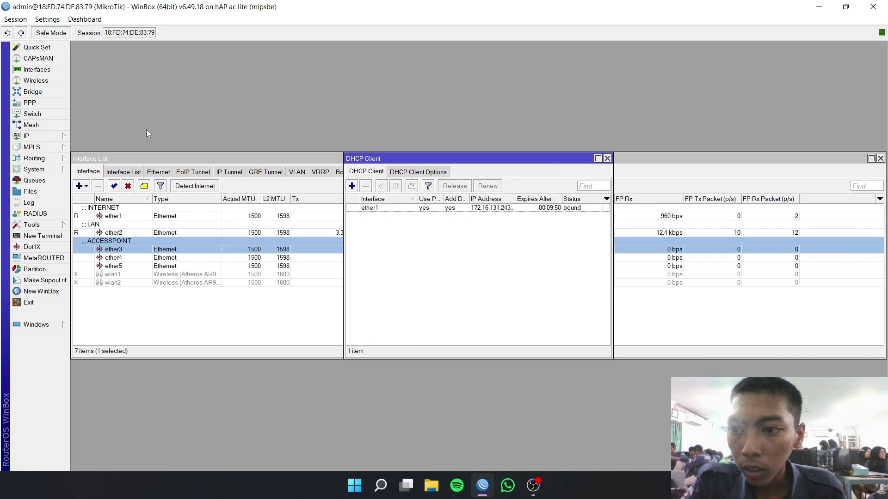
{"action": "left_click", "coordinate": [46, 135]}
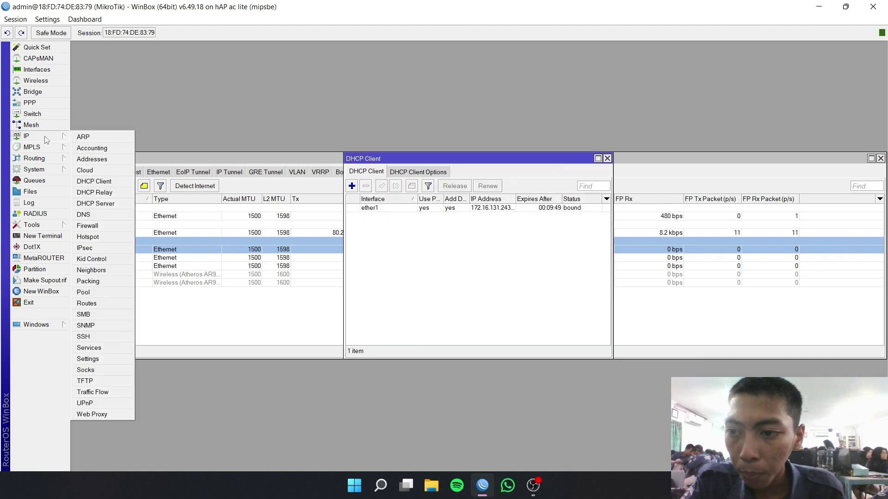
- Add a srcnat firewall NAT rule with out-interface ether1 and action masquerade
{"action": "left_click", "coordinate": [108, 226]}
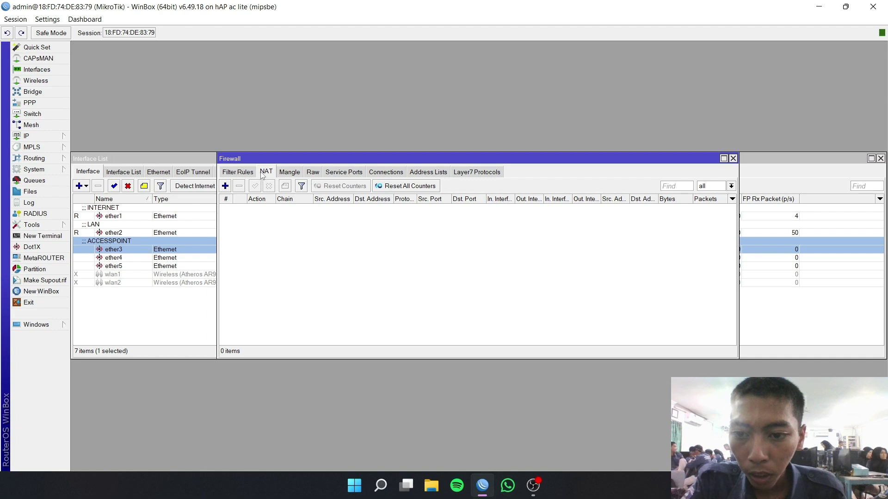
{"action": "left_click", "coordinate": [225, 186]}
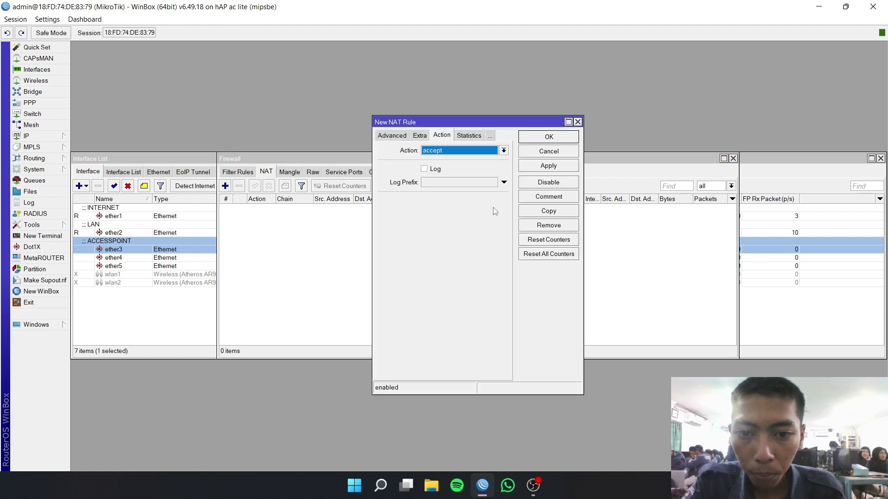
{"action": "left_click", "coordinate": [400, 136]}
{"action": "left_click", "coordinate": [398, 136]}
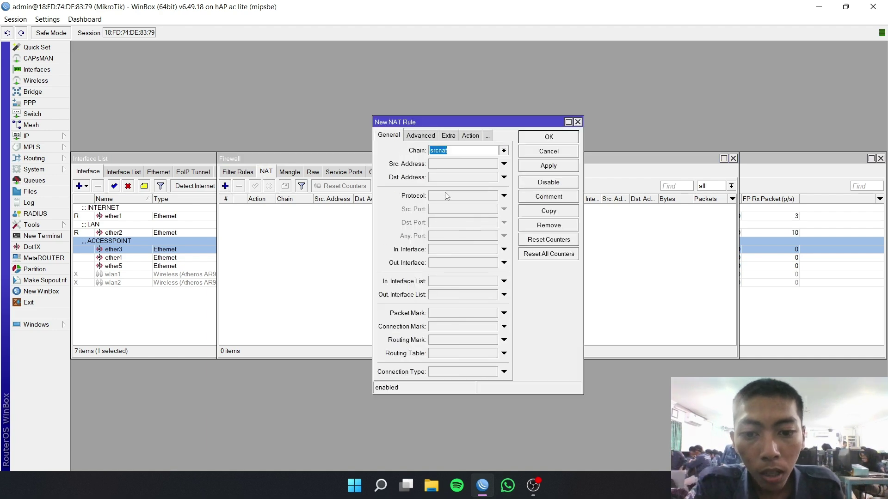
{"action": "left_click", "coordinate": [503, 263]}
{"action": "left_click", "coordinate": [472, 136]}
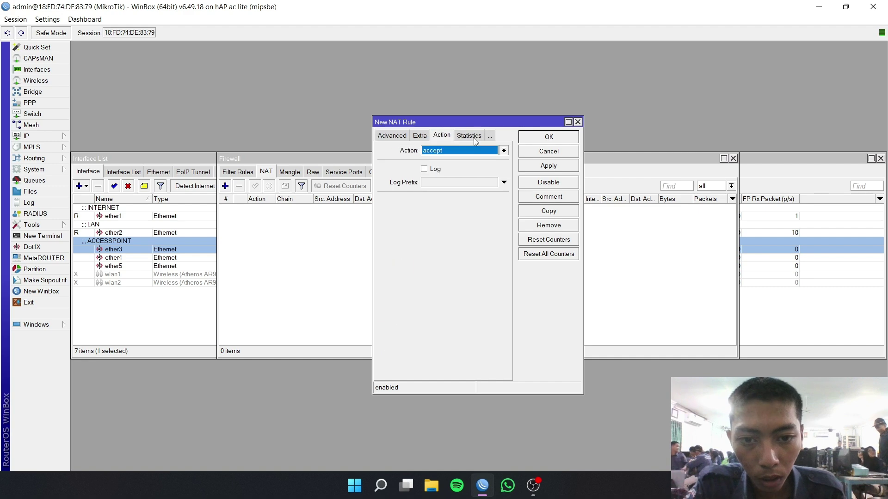
{"action": "left_click", "coordinate": [467, 152]}
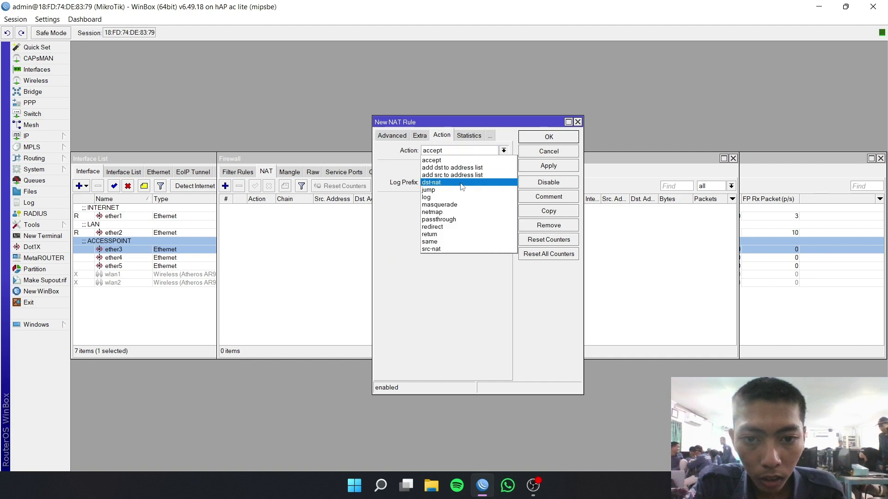
{"action": "left_click", "coordinate": [461, 205]}
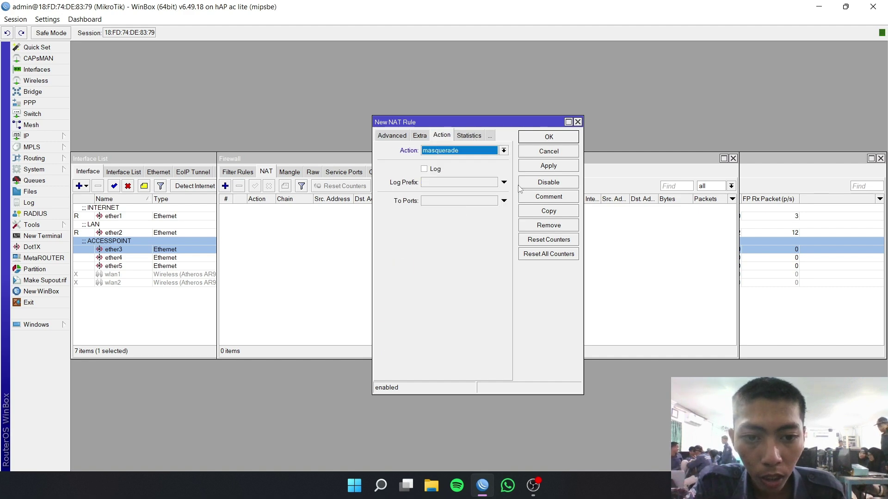
{"action": "left_click", "coordinate": [547, 171]}
{"action": "left_click", "coordinate": [551, 139]}
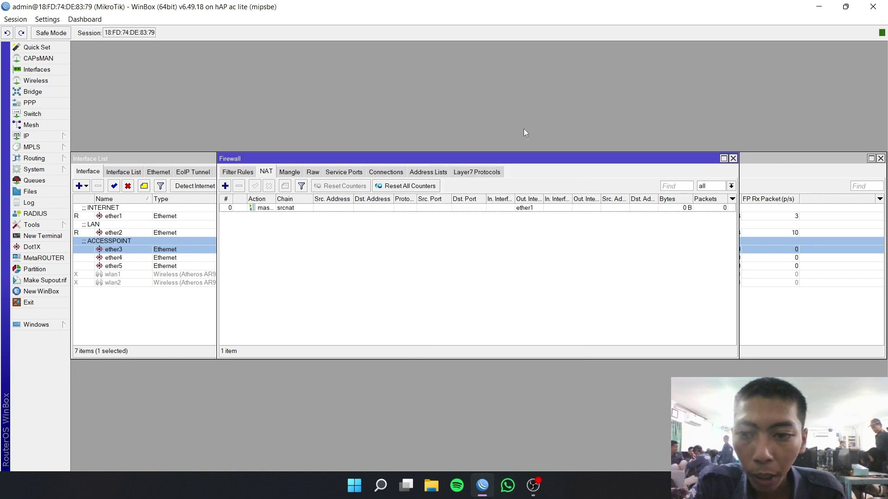
{"action": "left_click", "coordinate": [47, 137]}
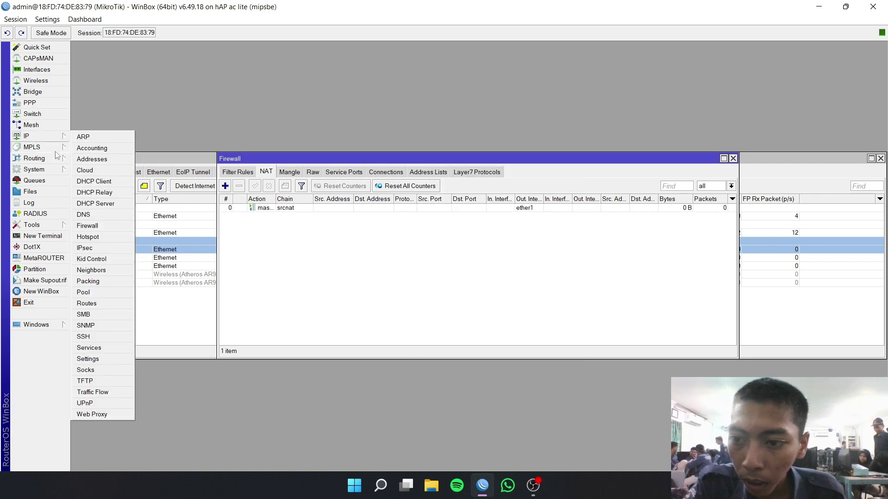
- Add IP address 192.168.1.1/24 on ether2
{"action": "left_click", "coordinate": [93, 159]}
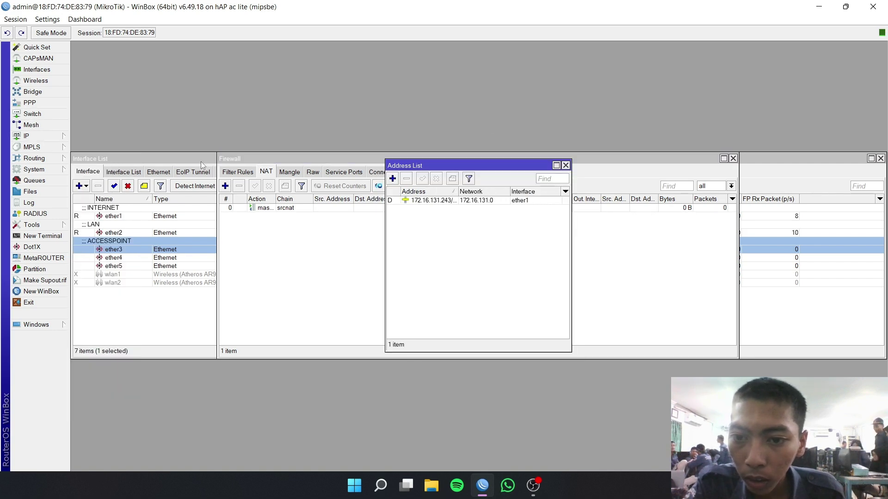
{"action": "left_click", "coordinate": [396, 179]}
{"action": "key", "text": "BackSpace"}
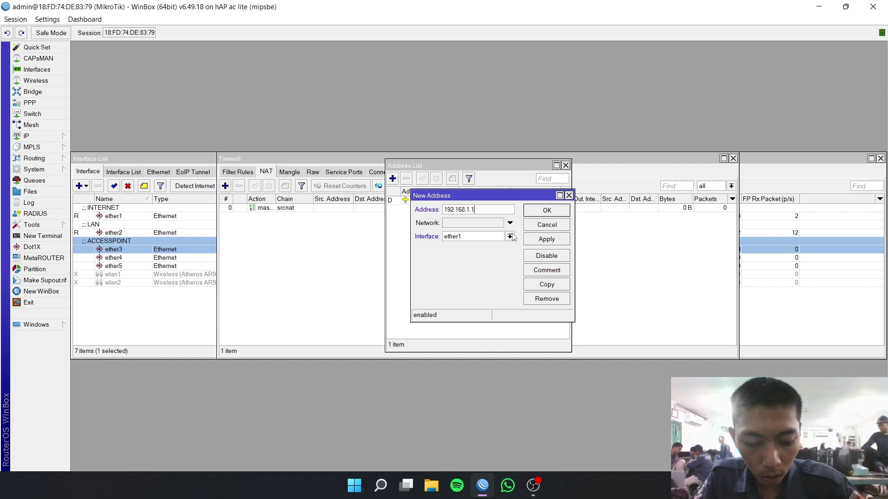
{"action": "type", "text": "192.168.1.1/24"}
{"action": "left_click", "coordinate": [508, 238]}
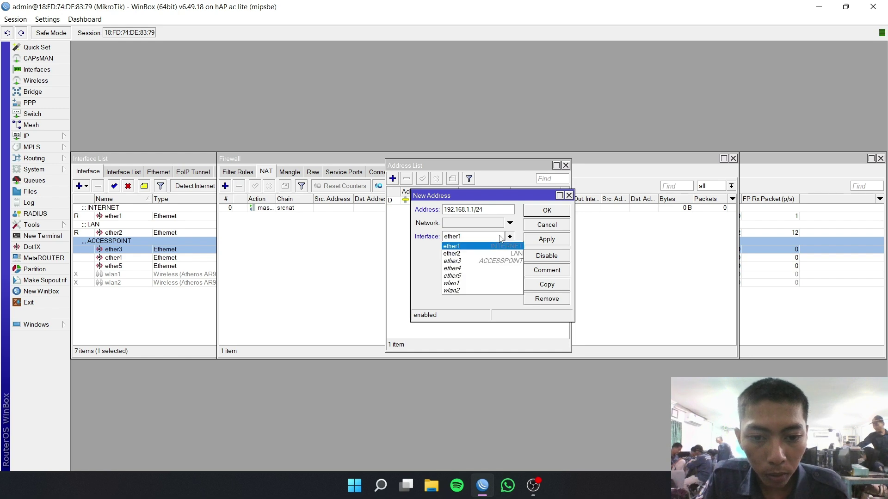
{"action": "left_click", "coordinate": [495, 253]}
{"action": "left_click", "coordinate": [546, 239]}
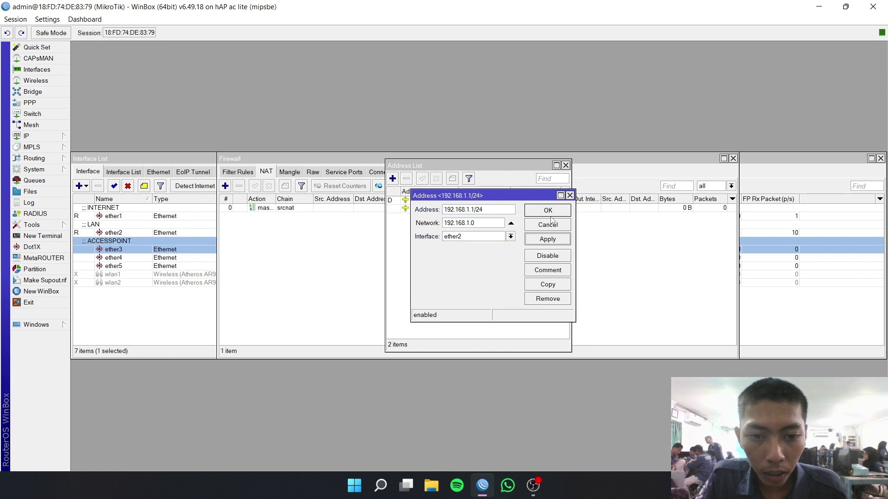
{"action": "left_click", "coordinate": [547, 210]}
- Add IP address 192.168.2.1/24 on ether3
{"action": "left_click", "coordinate": [392, 178]}
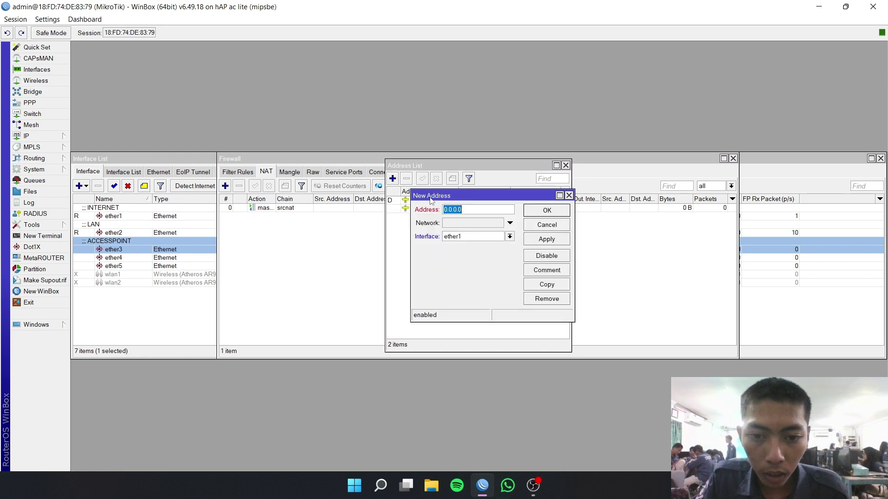
{"action": "type", "text": "192.168.2.1/24"}
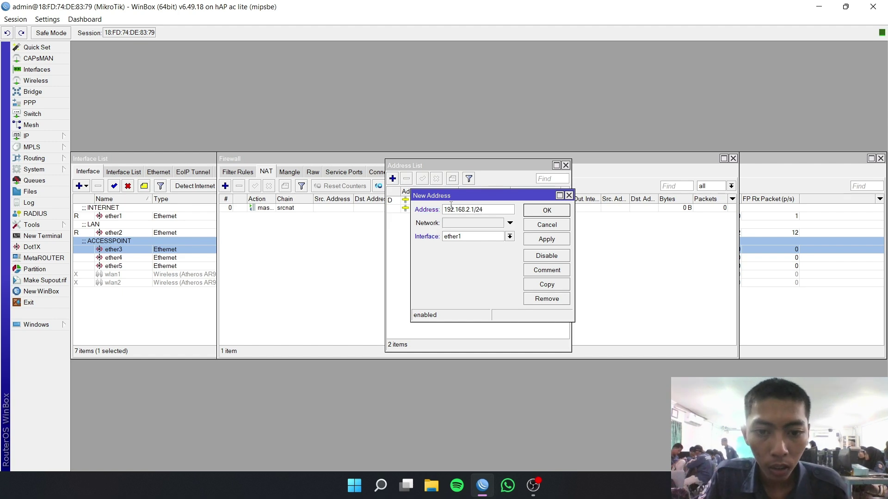
{"action": "left_click", "coordinate": [483, 236]}
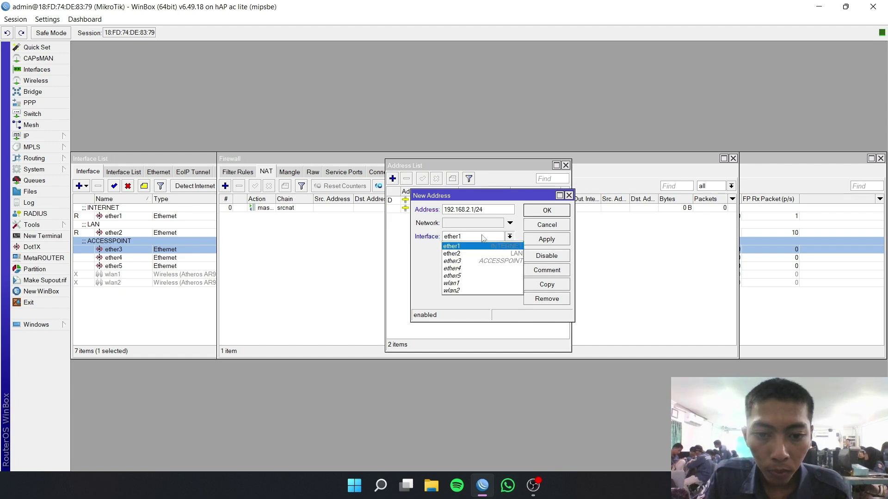
{"action": "left_click", "coordinate": [481, 260]}
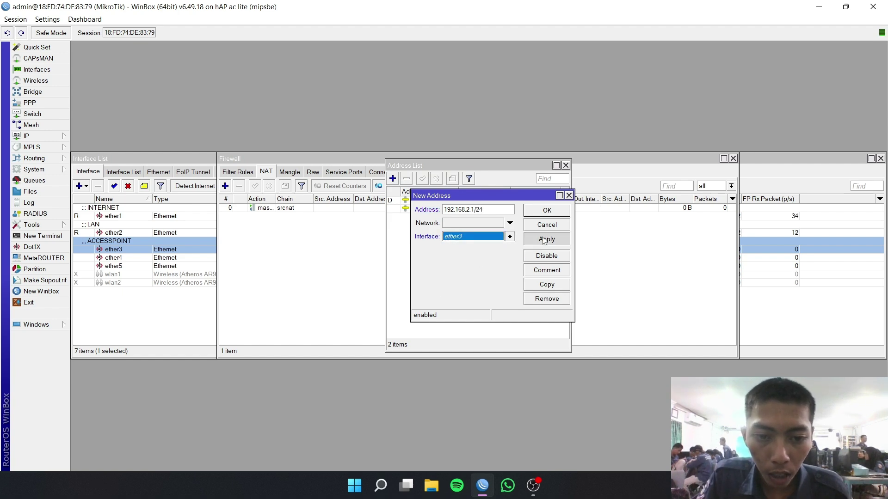
{"action": "left_click", "coordinate": [547, 210]}
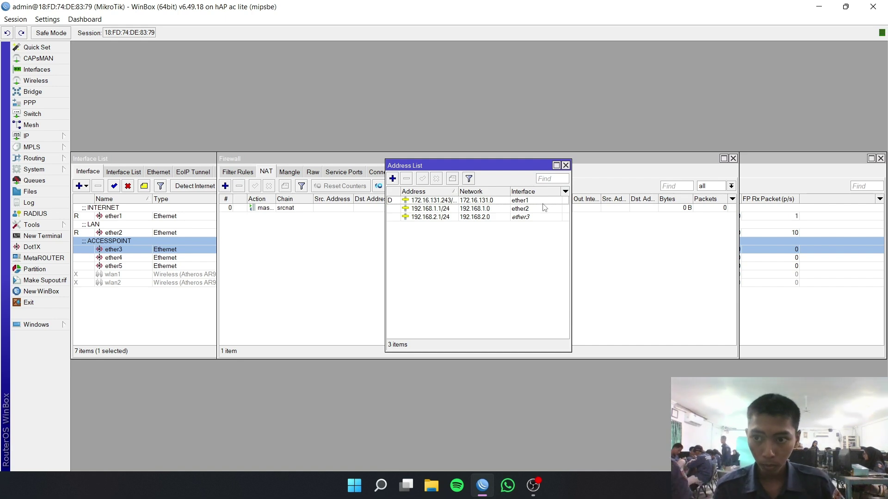
{"action": "left_click", "coordinate": [27, 136]}
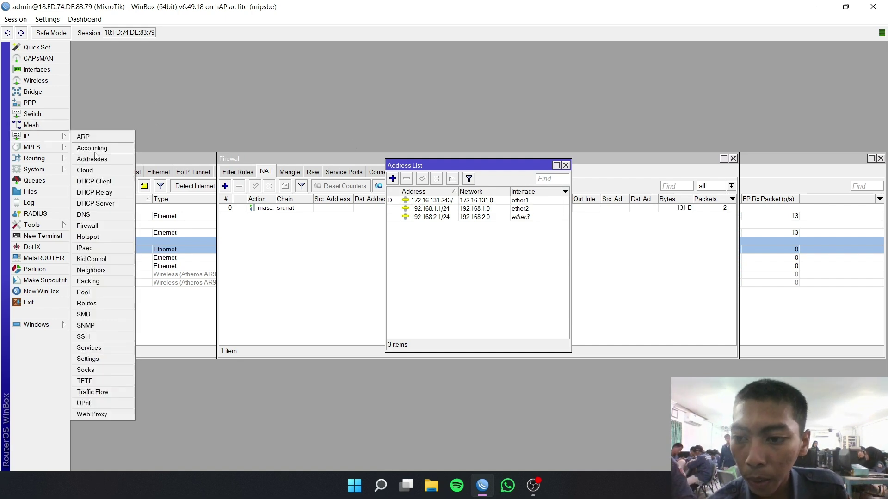
- Run DHCP Setup on ether2, accepting defaults for the 192.168.1.0/24 network
{"action": "left_click", "coordinate": [110, 204]}
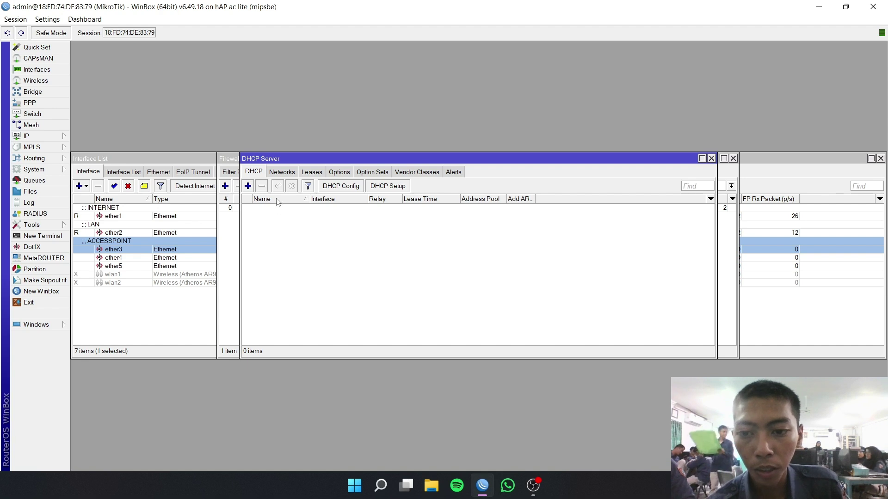
{"action": "left_click", "coordinate": [398, 186]}
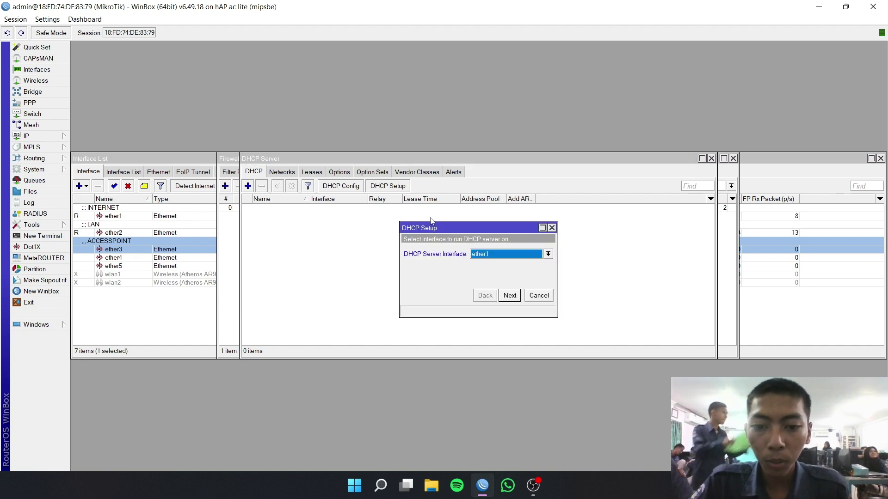
{"action": "left_click", "coordinate": [493, 255]}
{"action": "left_click", "coordinate": [494, 273]}
{"action": "left_click", "coordinate": [509, 295]}
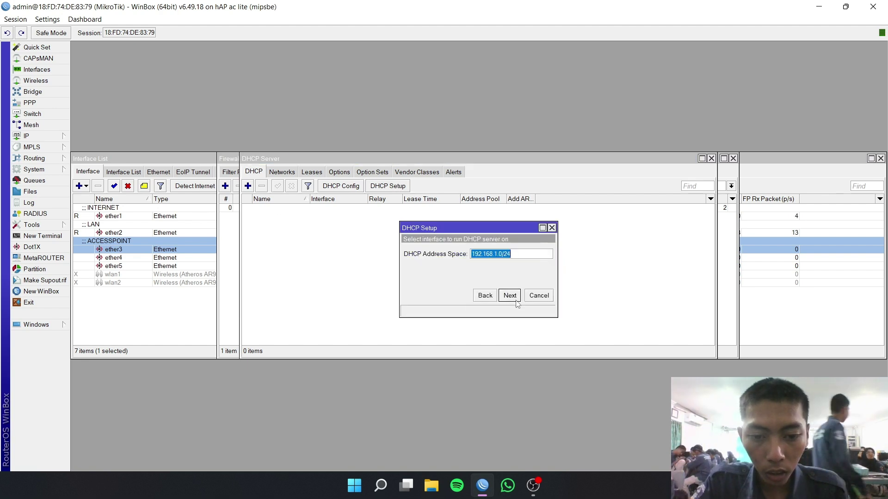
{"action": "left_click", "coordinate": [509, 295]}
{"action": "left_click", "coordinate": [510, 296]}
{"action": "left_click", "coordinate": [510, 295]}
{"action": "left_click", "coordinate": [509, 295]}
{"action": "left_click", "coordinate": [510, 296]}
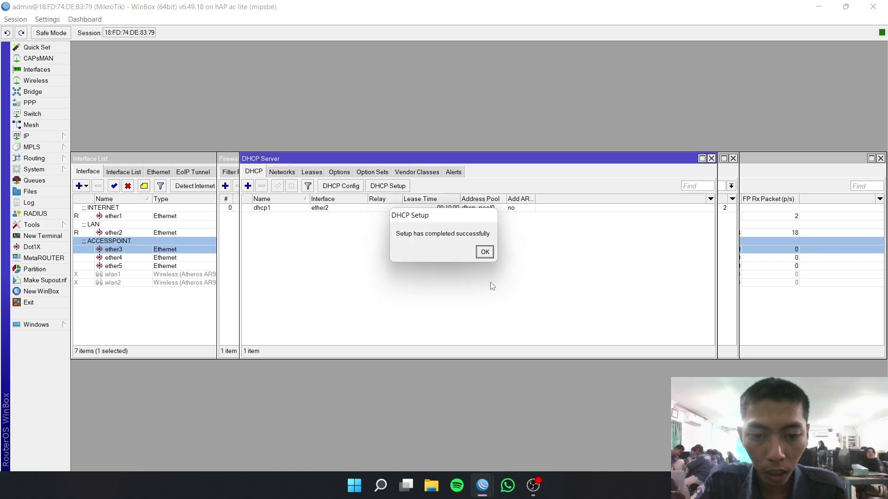
{"action": "left_click", "coordinate": [485, 252]}
- Run DHCP Setup on ether3 for 192.168.2.0/24 with gateway 192.168.2.1
{"action": "left_click", "coordinate": [389, 186]}
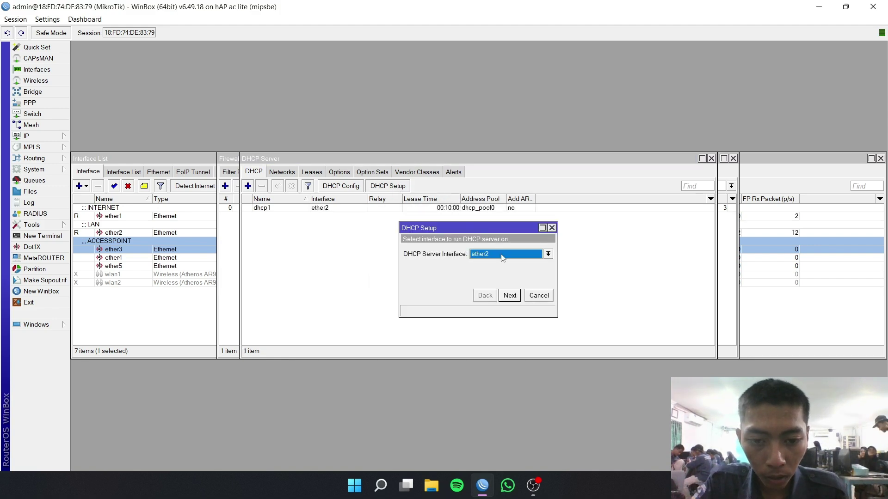
{"action": "left_click", "coordinate": [498, 254]}
{"action": "left_click", "coordinate": [501, 280]}
{"action": "left_click", "coordinate": [509, 296]}
{"action": "left_click", "coordinate": [510, 295]}
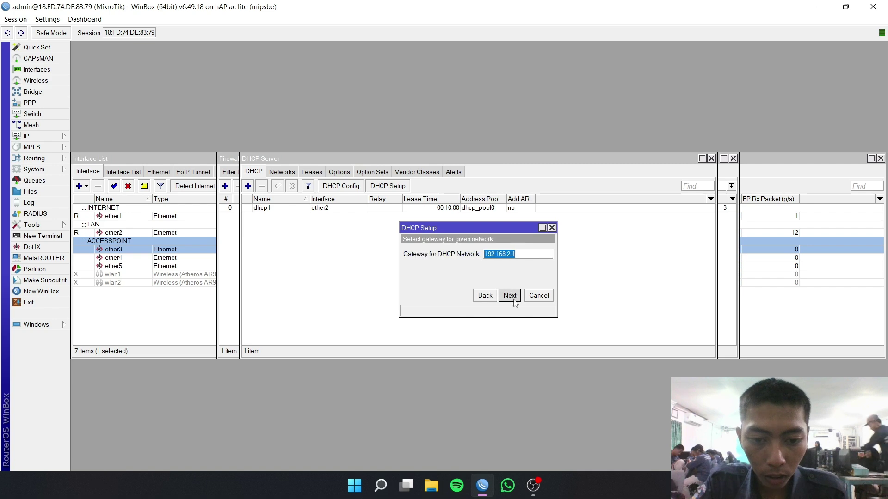
{"action": "left_click", "coordinate": [510, 295]}
{"action": "left_click", "coordinate": [510, 295]}
{"action": "left_click", "coordinate": [510, 295]}
{"action": "left_click", "coordinate": [509, 295]}
{"action": "left_click", "coordinate": [484, 252]}
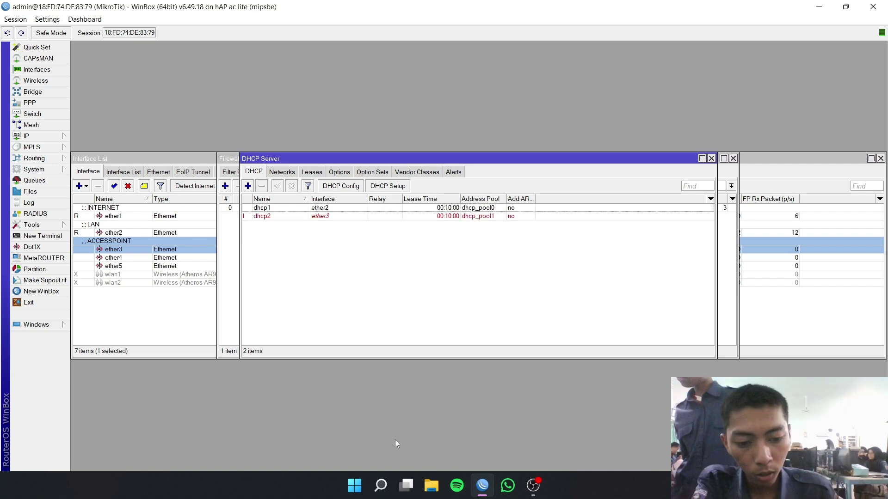
{"action": "left_click", "coordinate": [354, 486]}
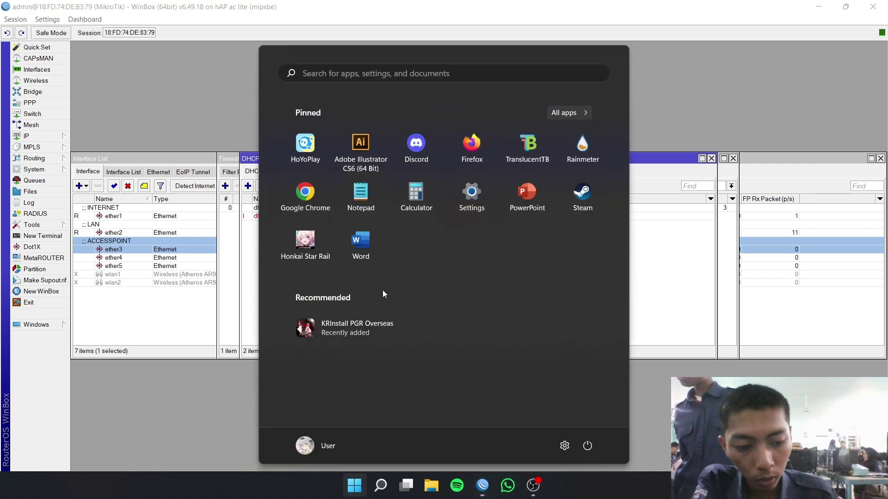
- Open Command Prompt and run ipconfig /renew to refresh the PC's address
{"action": "left_click", "coordinate": [485, 80]}
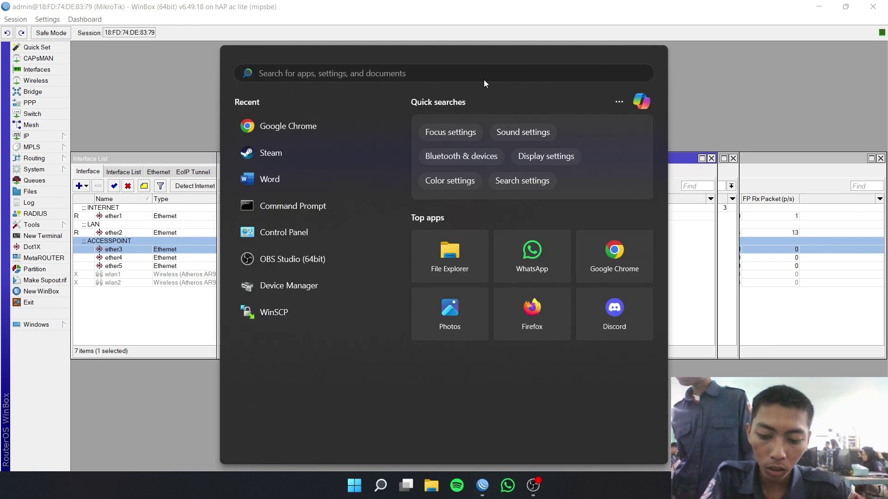
{"action": "type", "text": "cmd"}
{"action": "key", "text": "Return"}
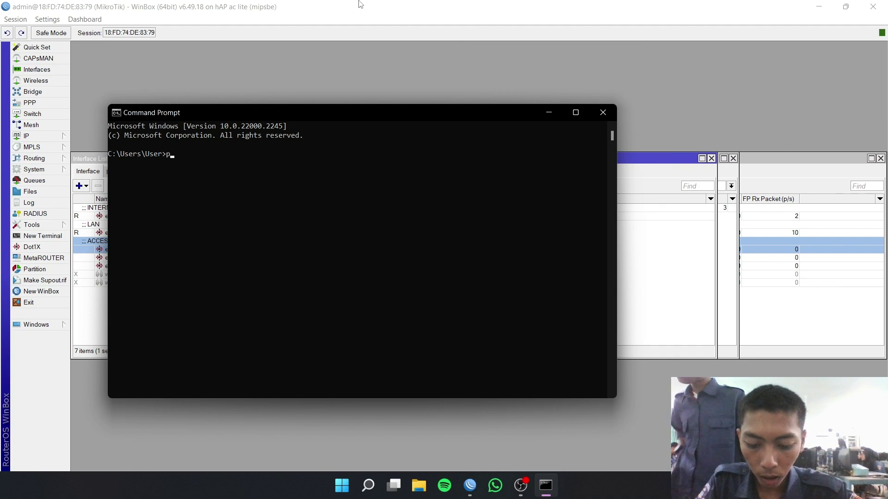
{"action": "type", "text": "ip"}
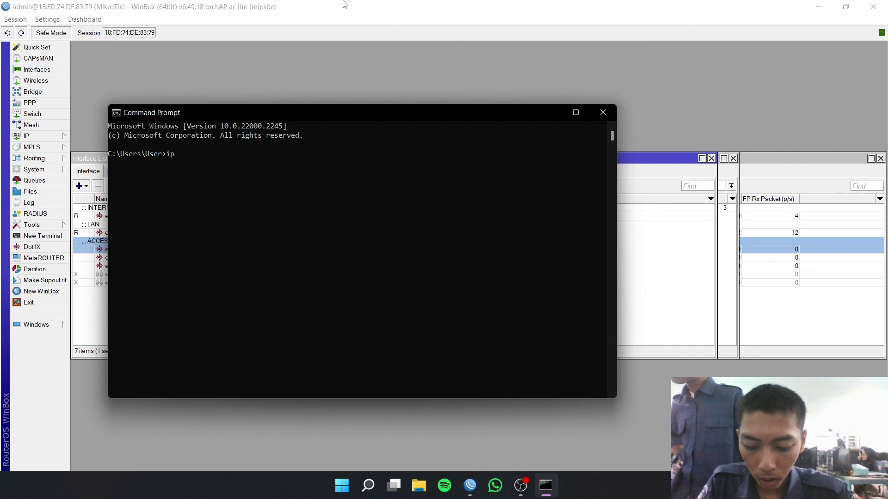
{"action": "type", "text": "confi"}
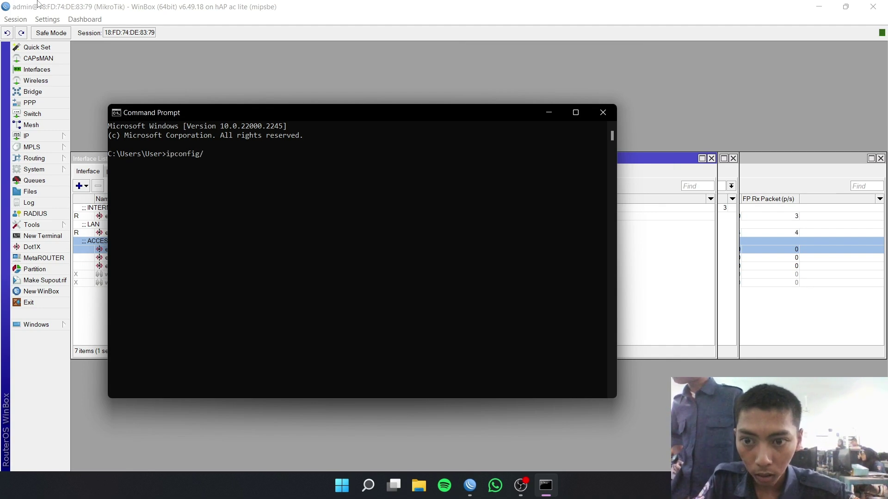
{"action": "type", "text": "g /rrenw"}
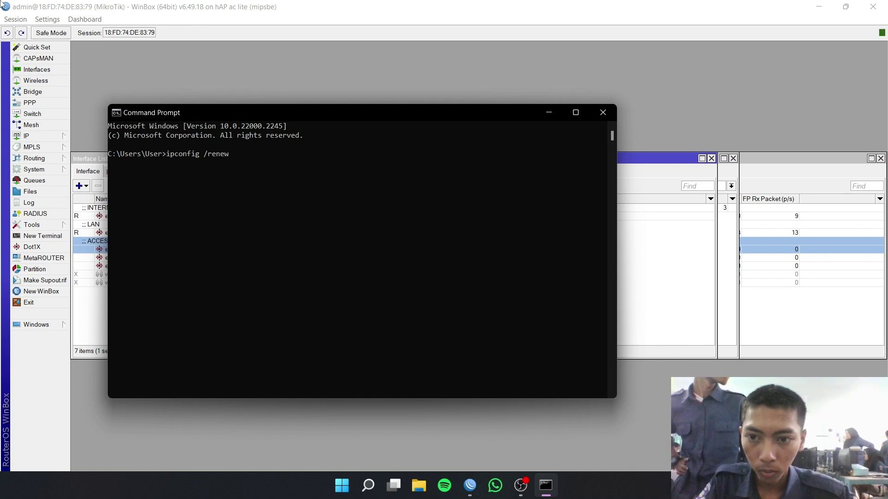
{"action": "key", "text": "Return"}
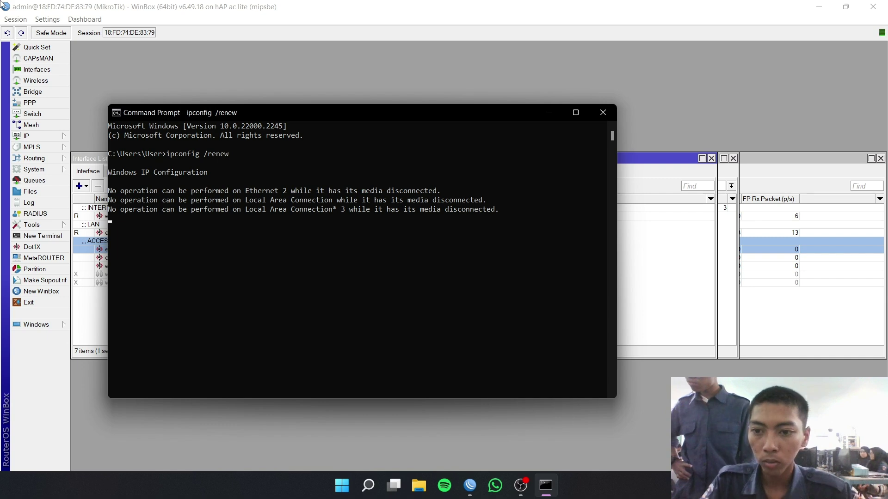
- Ping 8.8.8.8 and confirm replies come back
{"action": "key", "text": "Up"}
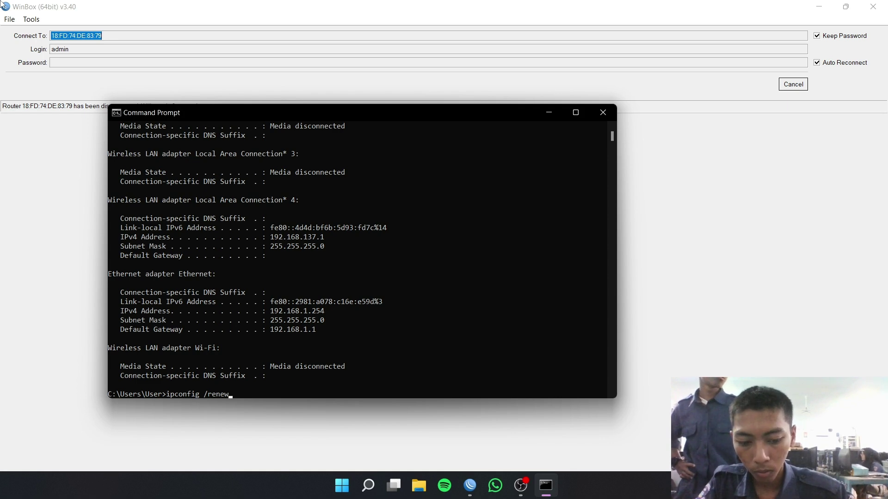
{"action": "key", "text": "BackSpace"}
{"action": "key", "text": "BackSpace"}
{"action": "key", "text": "BackSpace"}
{"action": "key", "text": "BackSpace"}
{"action": "key", "text": "BackSpace"}
{"action": "key", "text": "BackSpace"}
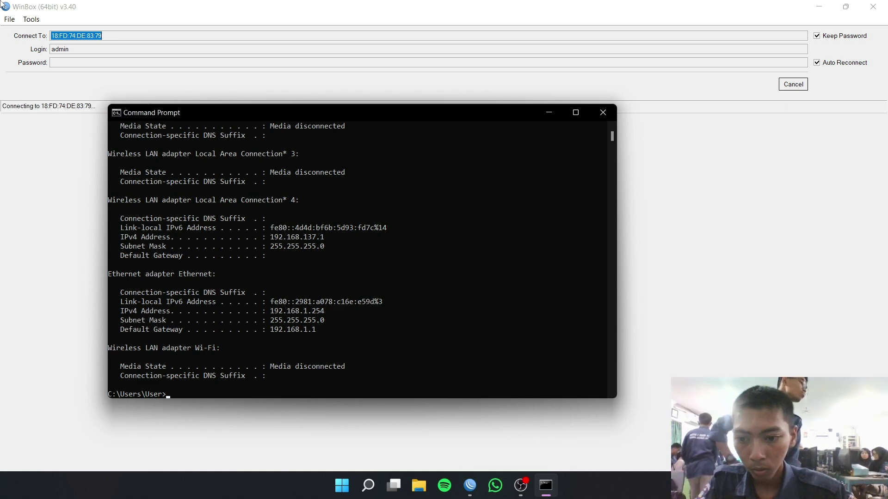
{"action": "type", "text": "confi"}
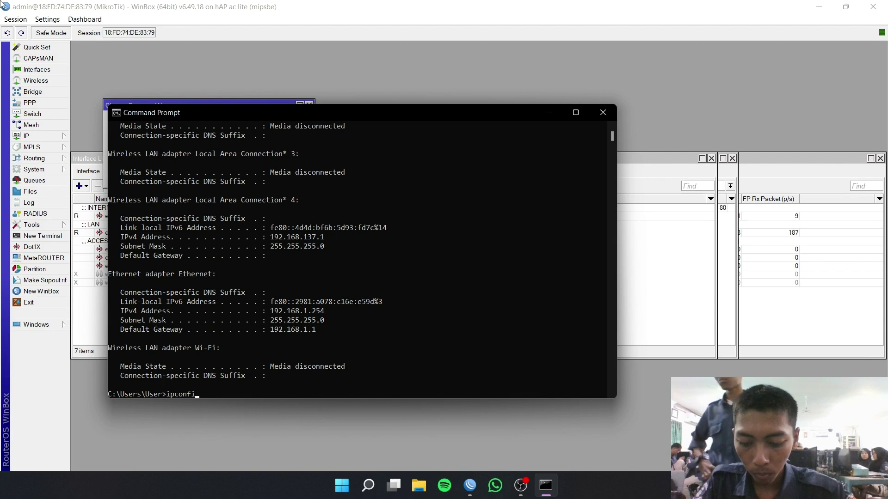
{"action": "type", "text": "g"}
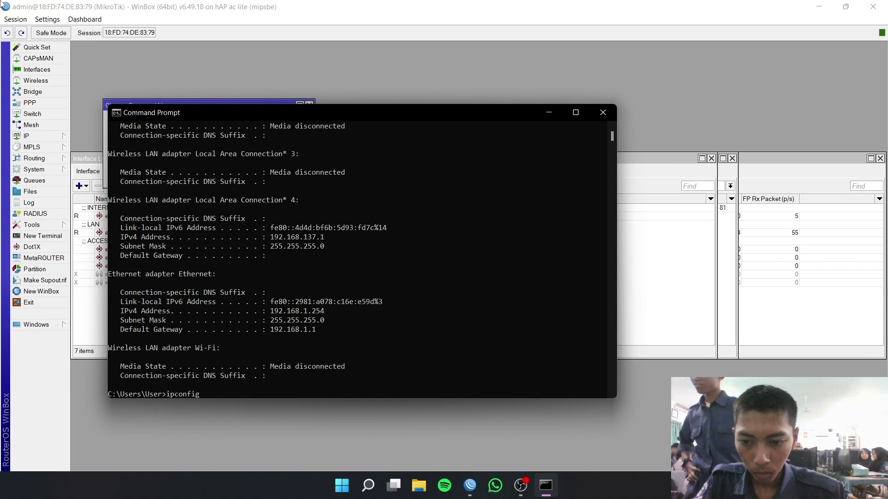
{"action": "key", "text": "BackSpace"}
{"action": "key", "text": "BackSpace"}
{"action": "key", "text": "BackSpace"}
{"action": "key", "text": "BackSpace"}
{"action": "key", "text": "BackSpace"}
{"action": "key", "text": "BackSpace"}
{"action": "key", "text": "BackSpace"}
{"action": "key", "text": "BackSpace"}
{"action": "key", "text": "BackSpace"}
{"action": "type", "text": "ping"}
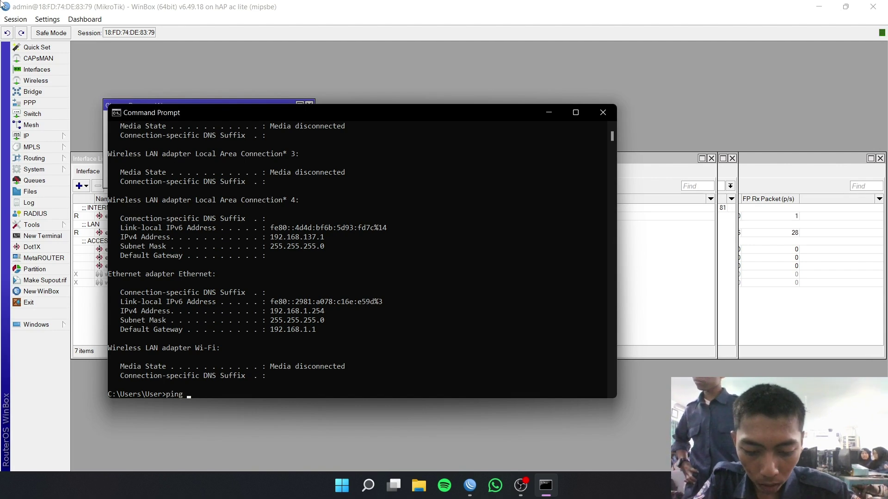
{"action": "type", "text": " 8.8.8.8"}
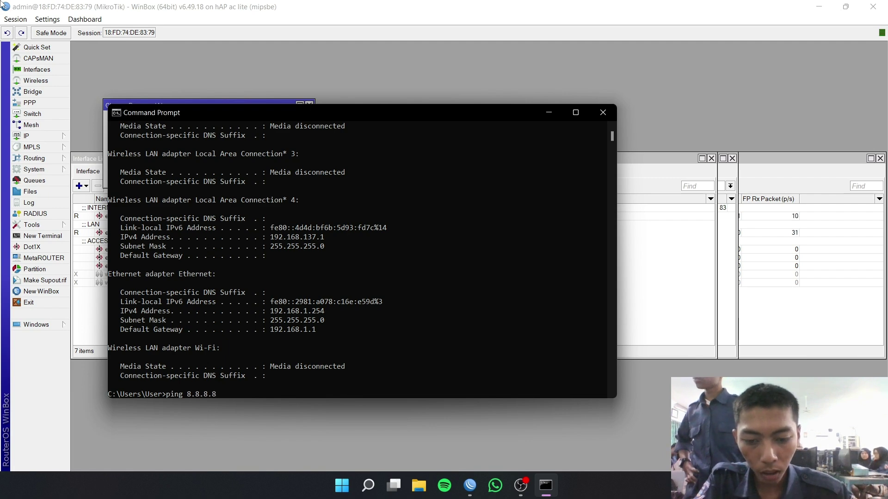
{"action": "key", "text": "Return"}
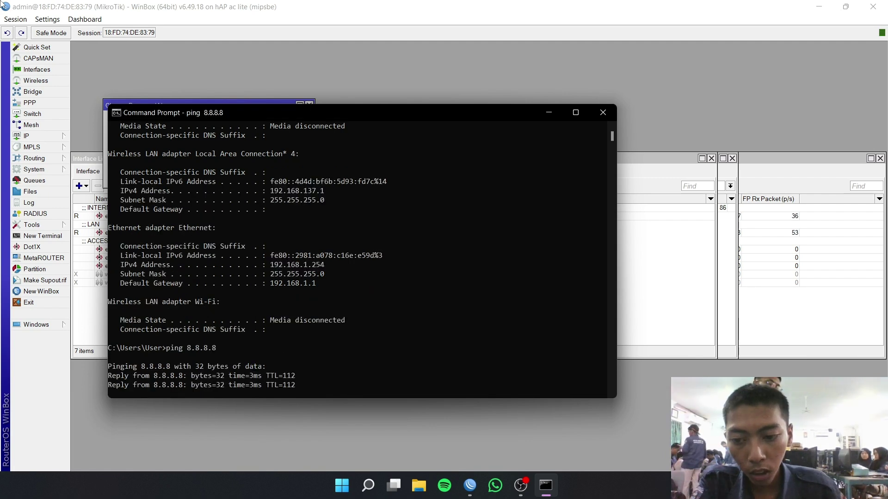
- Start Hotspot Setup on ether3, keeping the default local address, pool and no certificate
{"action": "left_click", "coordinate": [602, 112]}
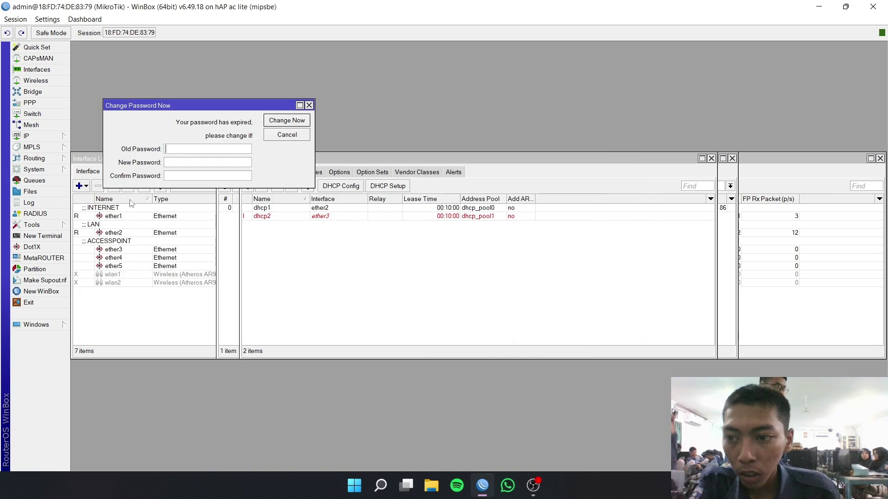
{"action": "left_click", "coordinate": [41, 137]}
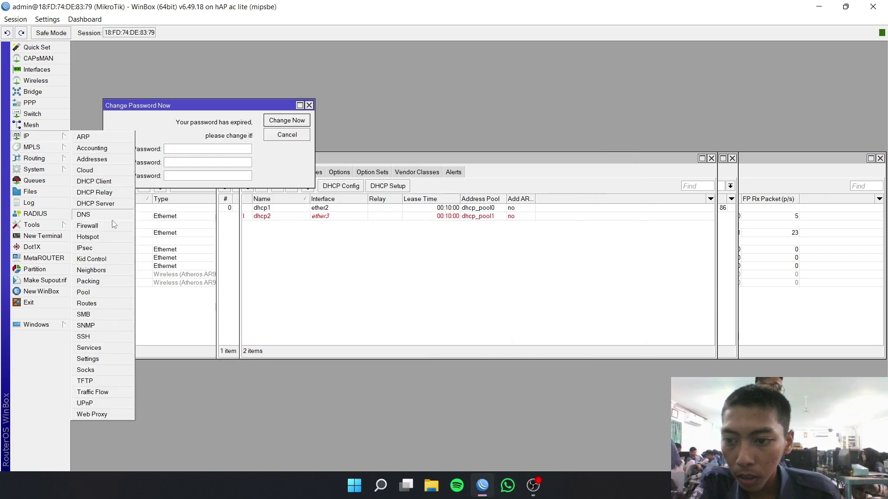
{"action": "left_click", "coordinate": [92, 237]}
{"action": "left_click", "coordinate": [306, 173]}
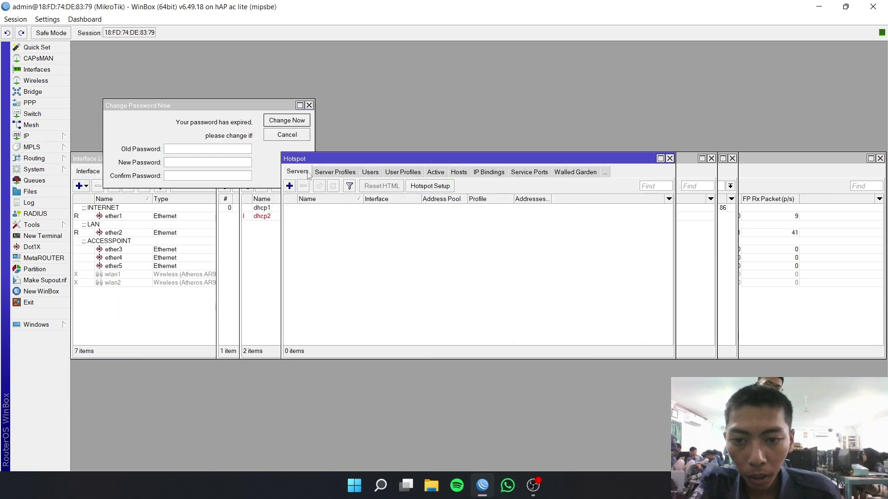
{"action": "left_click", "coordinate": [417, 186]}
{"action": "left_click", "coordinate": [484, 248]}
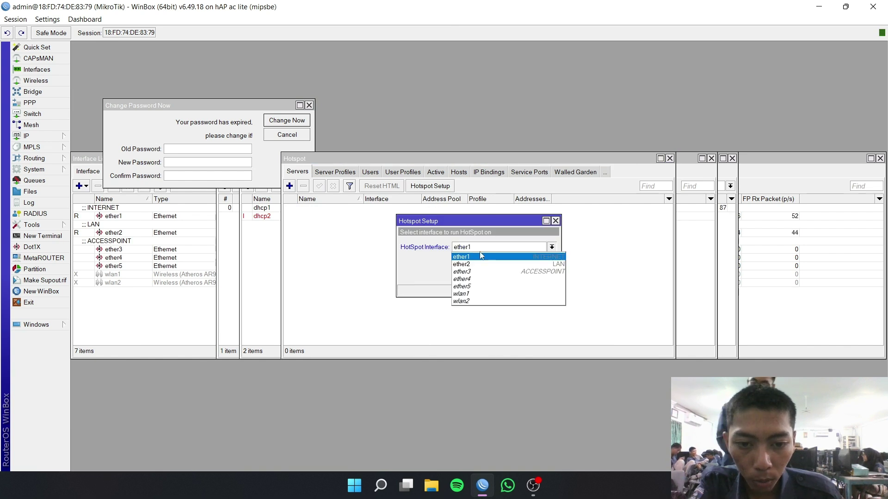
{"action": "left_click", "coordinate": [478, 273]}
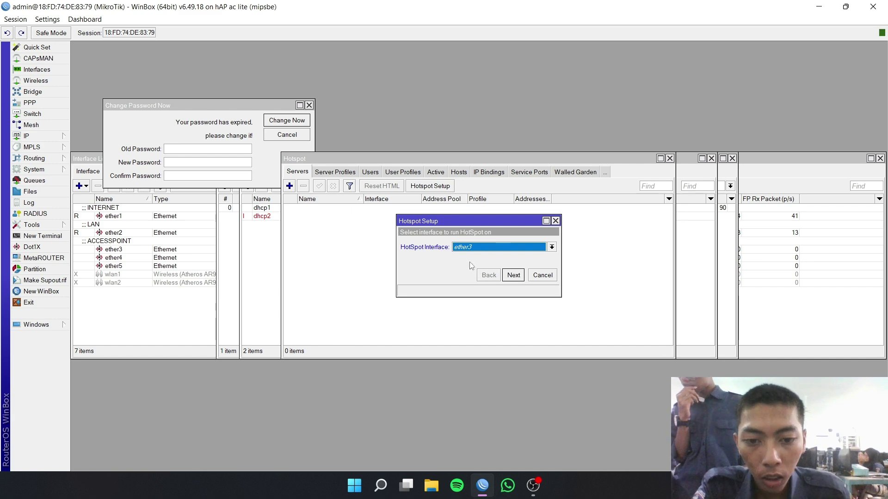
{"action": "left_click", "coordinate": [513, 276]}
{"action": "left_click", "coordinate": [513, 276]}
{"action": "left_click", "coordinate": [513, 276]}
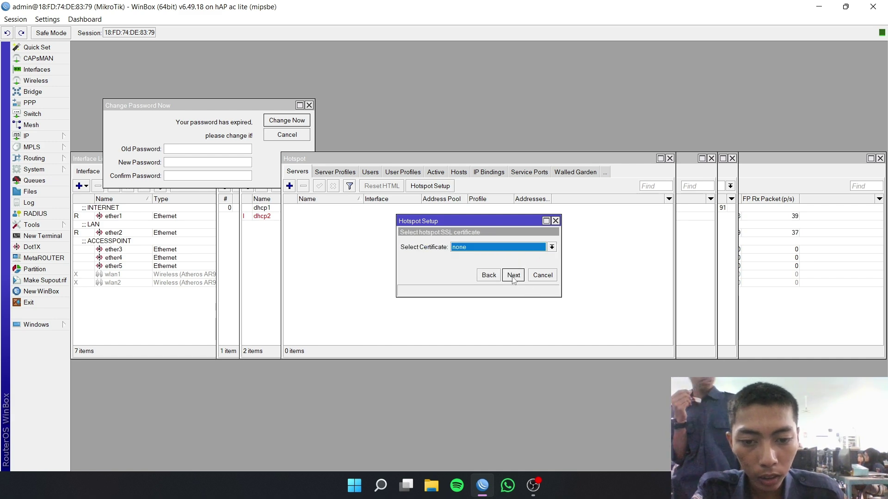
{"action": "left_click", "coordinate": [513, 276]}
- Finish the hotspot setup with DNS server 8.8.8.8 and DNS name dwi.net
{"action": "left_click", "coordinate": [513, 276]}
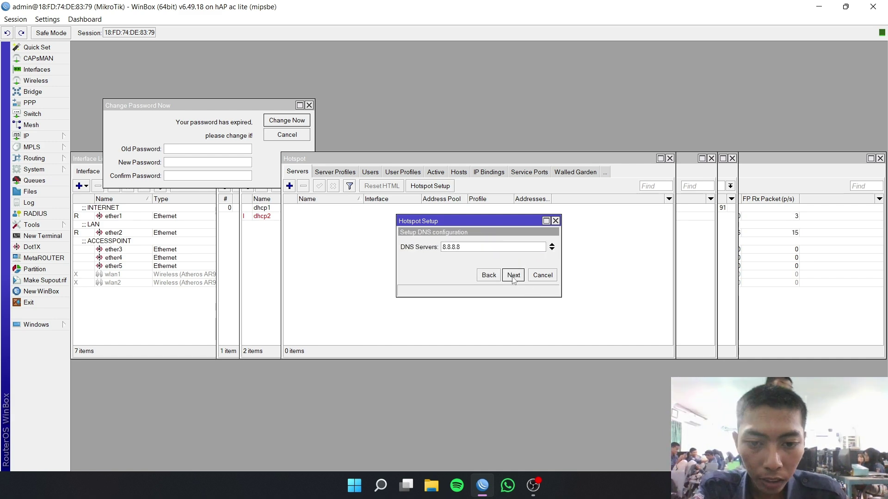
{"action": "left_click", "coordinate": [513, 277]}
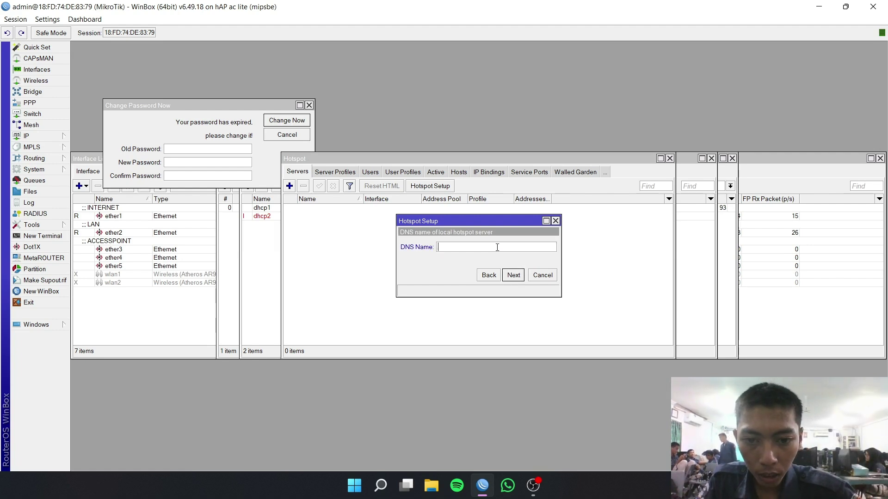
{"action": "type", "text": "n"}
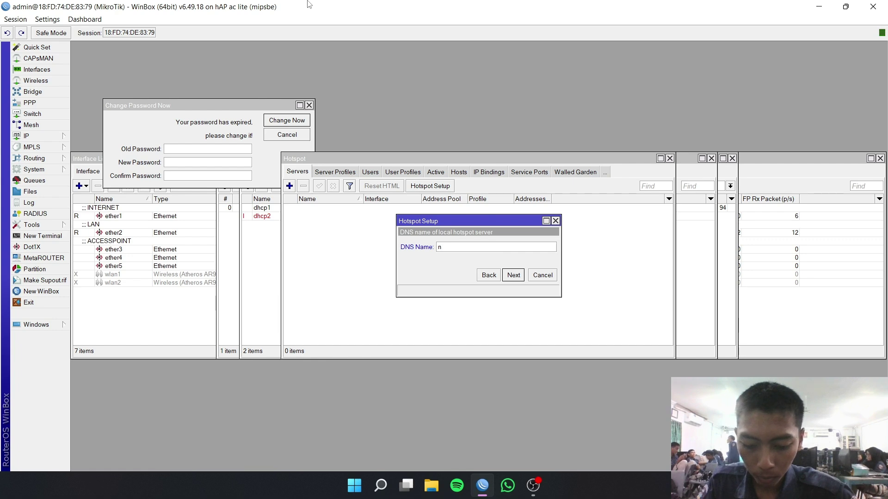
{"action": "type", "text": "dwi.net"}
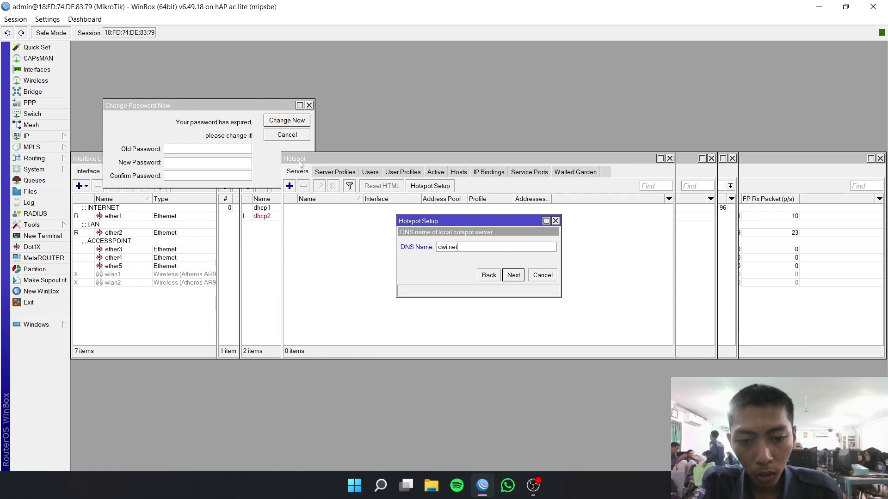
{"action": "left_click", "coordinate": [513, 275]}
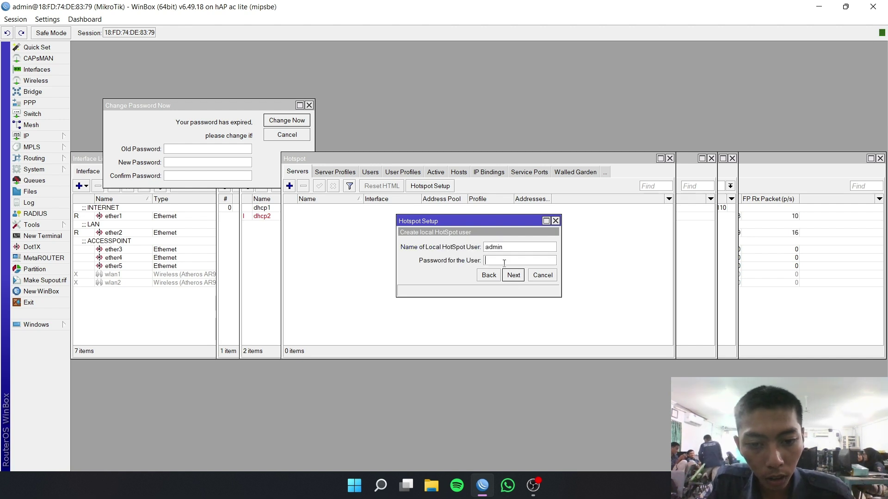
{"action": "left_click", "coordinate": [512, 276]}
{"action": "left_click", "coordinate": [485, 253]}
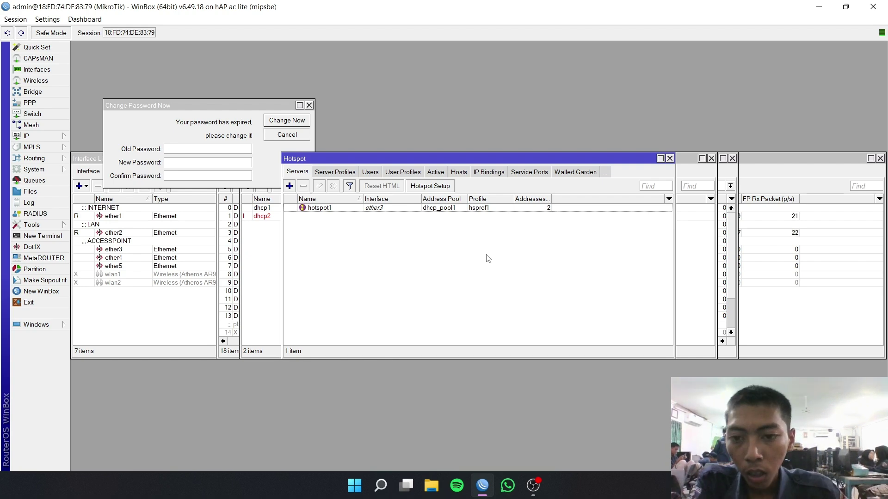
- Enable Use RADIUS on the hsprof1 hotspot server profile
{"action": "left_click", "coordinate": [340, 173]}
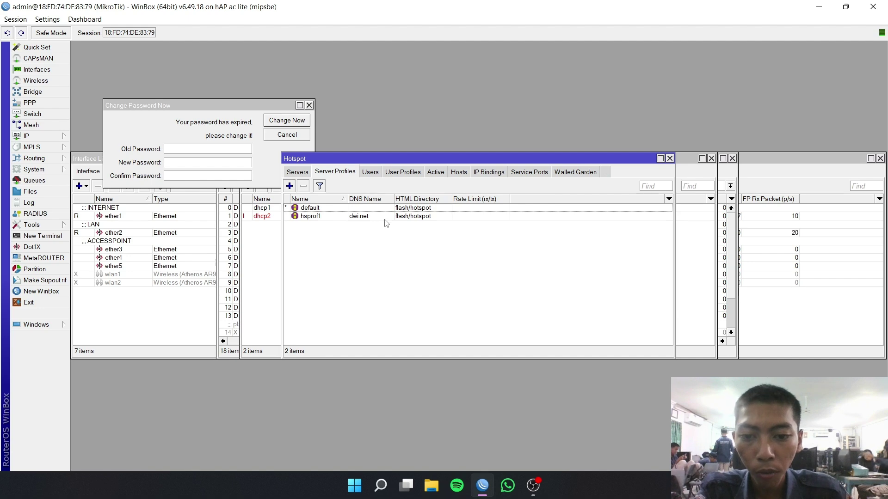
{"action": "double_click", "coordinate": [384, 220]}
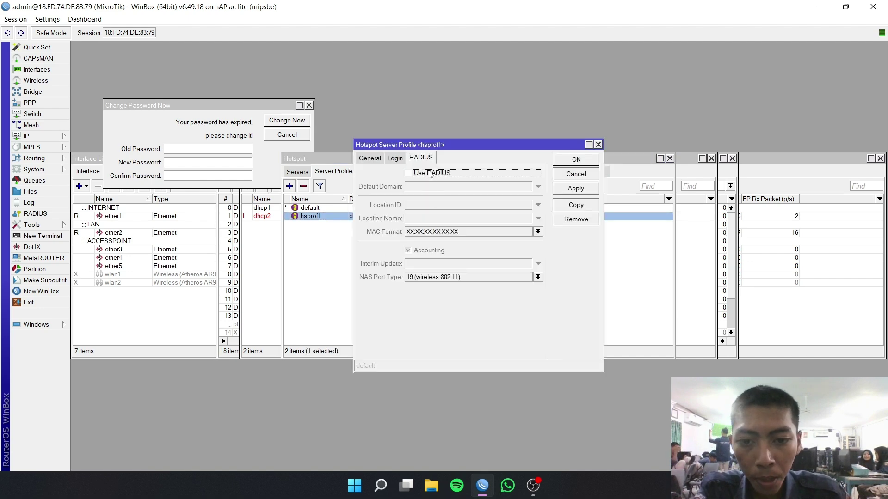
{"action": "left_click", "coordinate": [409, 174]}
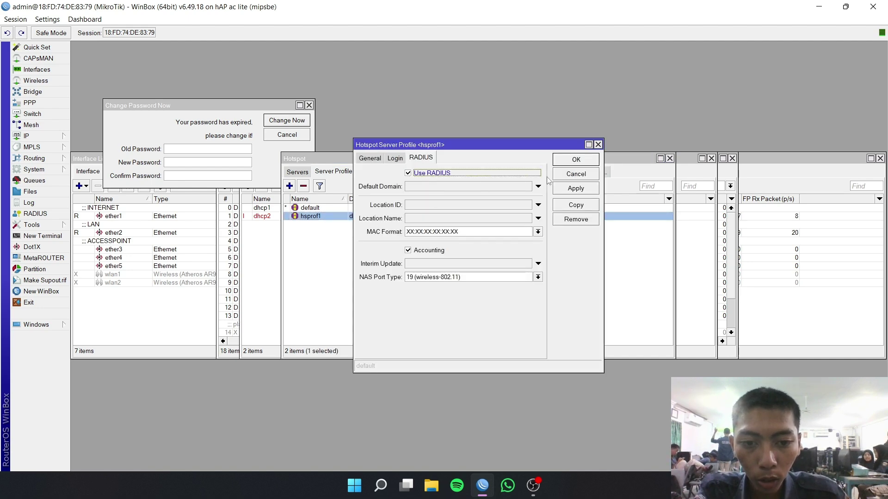
{"action": "left_click", "coordinate": [564, 189]}
{"action": "left_click", "coordinate": [574, 162]}
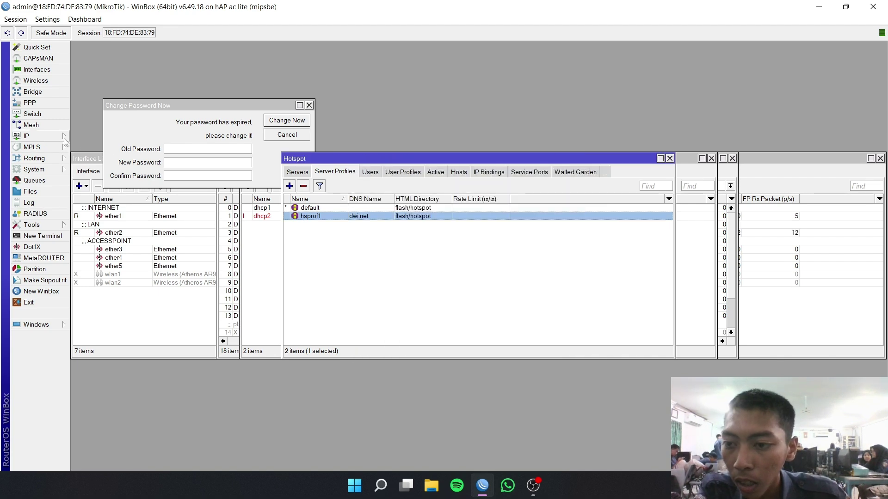
{"action": "left_click", "coordinate": [41, 169]}
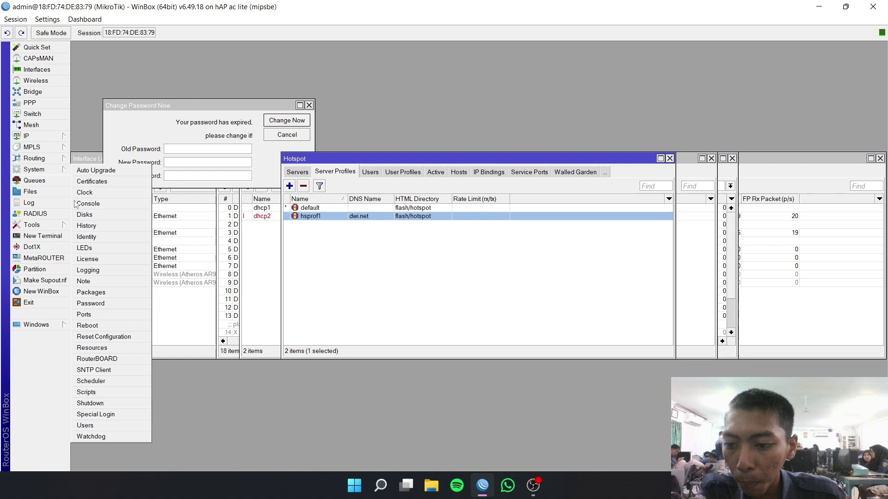
- Show System > Packages listing the installed RouterOS 6.49.18 packages
{"action": "left_click", "coordinate": [109, 292]}
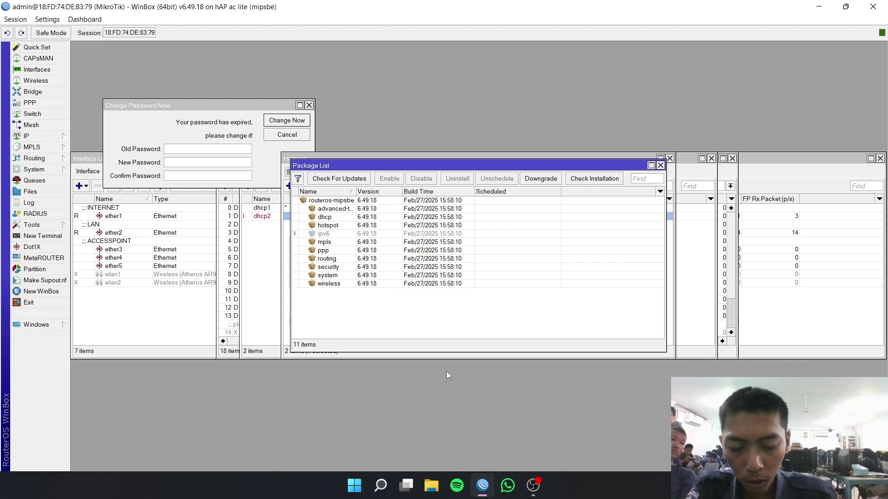
{"action": "left_click", "coordinate": [355, 486]}
- Launch Chrome with the chosen profile and search Google for 'mipsbe v6.49'
{"action": "left_click", "coordinate": [305, 197]}
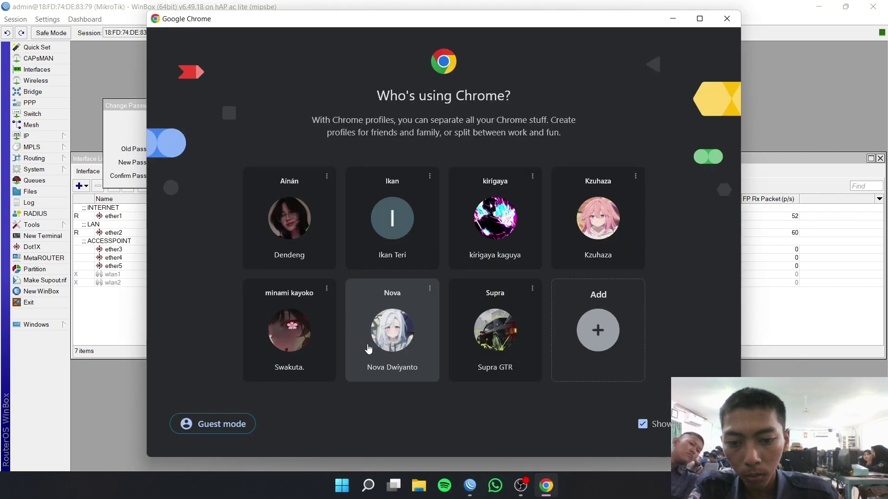
{"action": "left_click", "coordinate": [369, 349]}
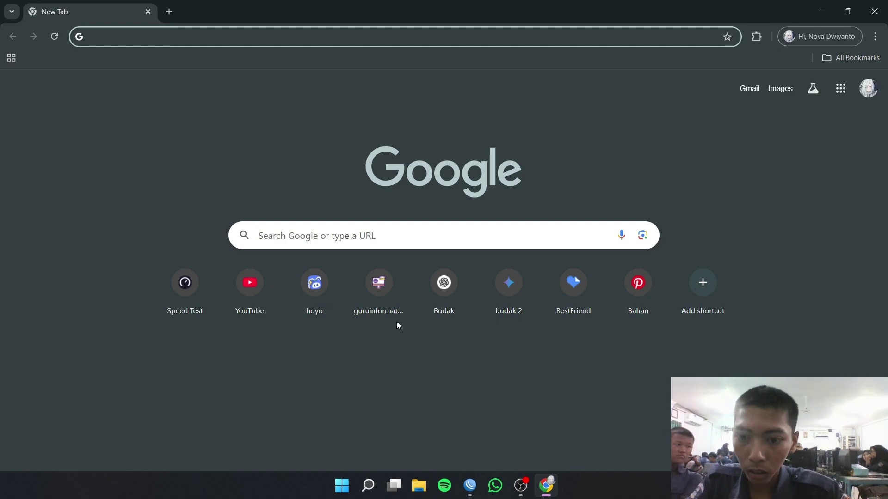
{"action": "type", "text": "m"}
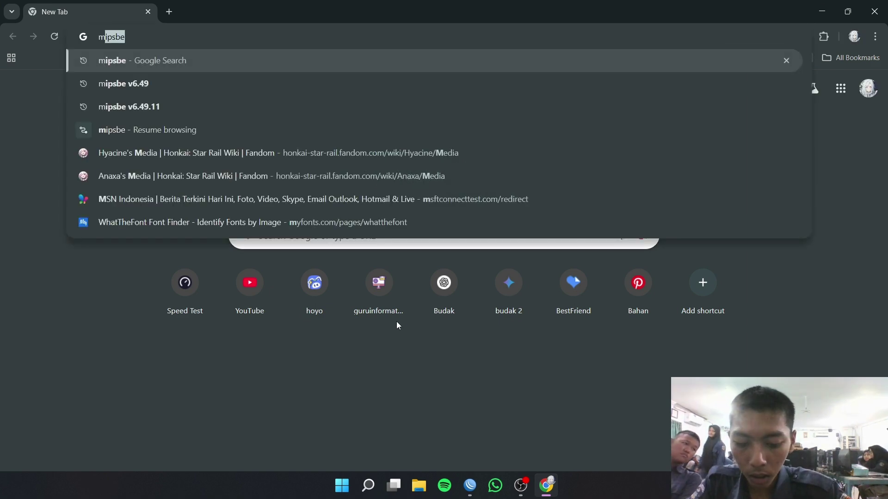
{"action": "type", "text": "ipsbe"}
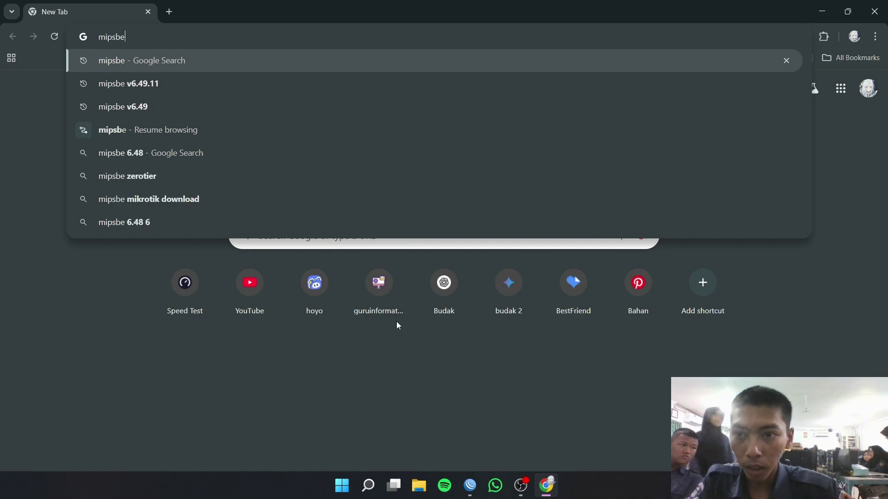
{"action": "left_click", "coordinate": [475, 483]}
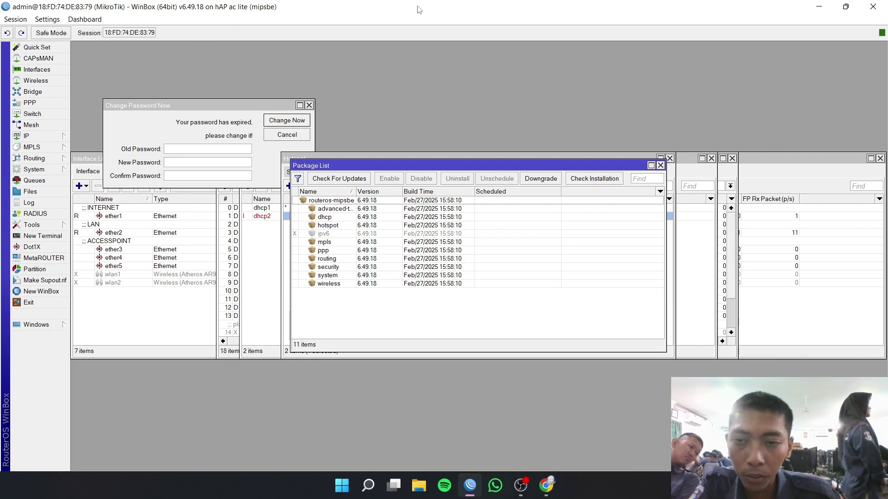
{"action": "left_click", "coordinate": [827, 10]}
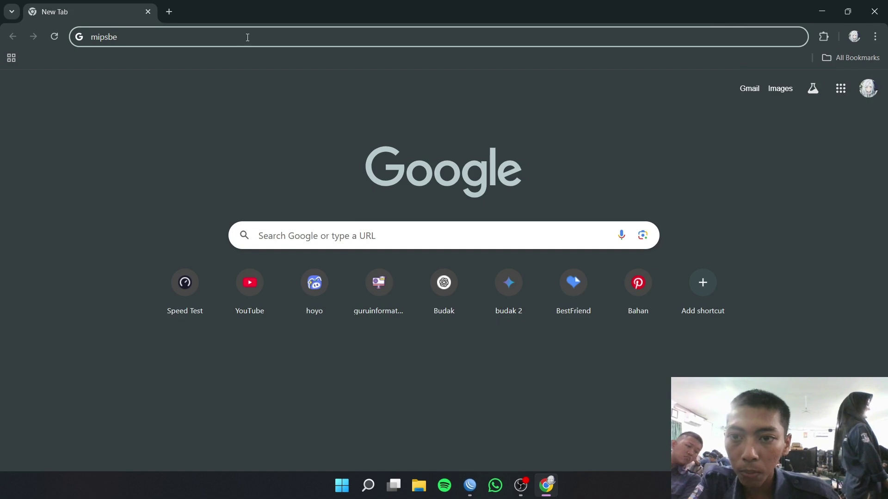
{"action": "type", "text": "v"}
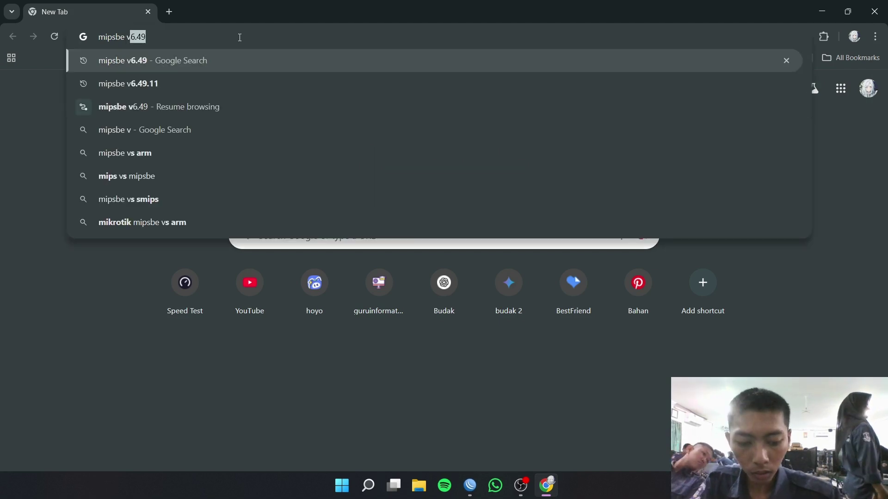
{"action": "key", "text": "Return"}
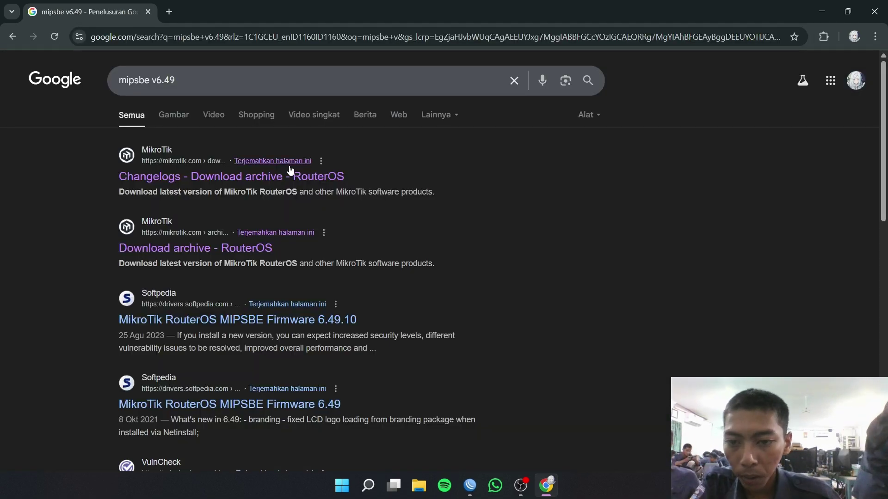
- Download all_packages-mipsbe-6.49.18.zip from the MikroTik RouterOS download archive
{"action": "left_click", "coordinate": [288, 174]}
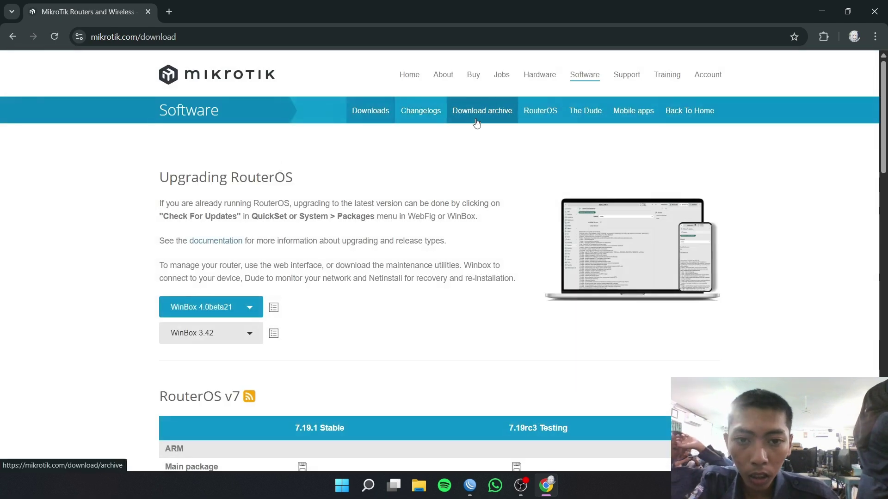
{"action": "left_click", "coordinate": [476, 121]}
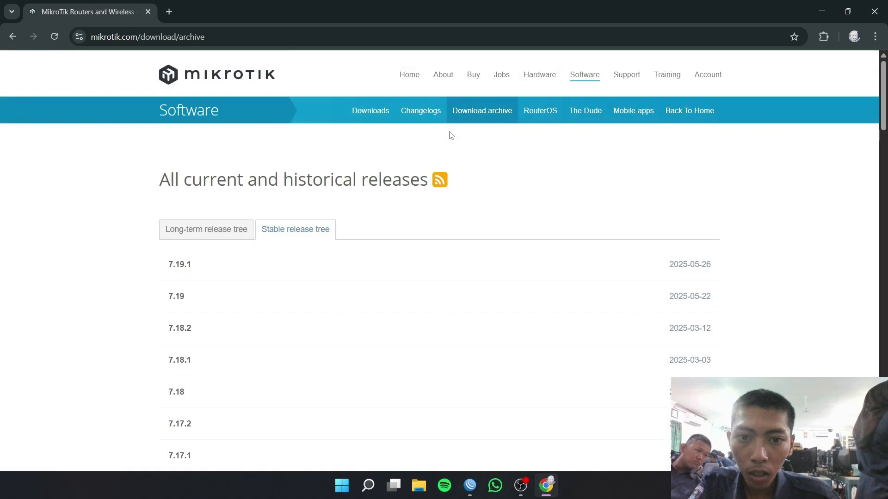
{"action": "scroll", "coordinate": [559, 155], "scroll_direction": "down", "scroll_amount": 15}
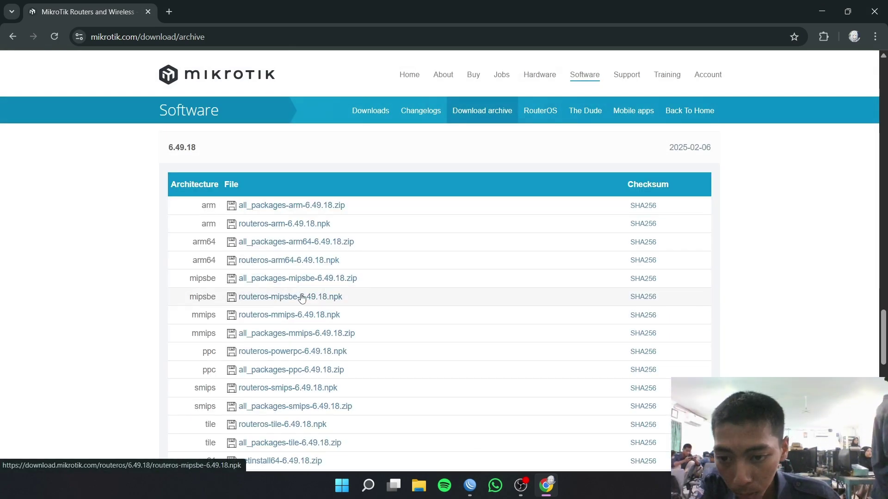
{"action": "left_click", "coordinate": [272, 276]}
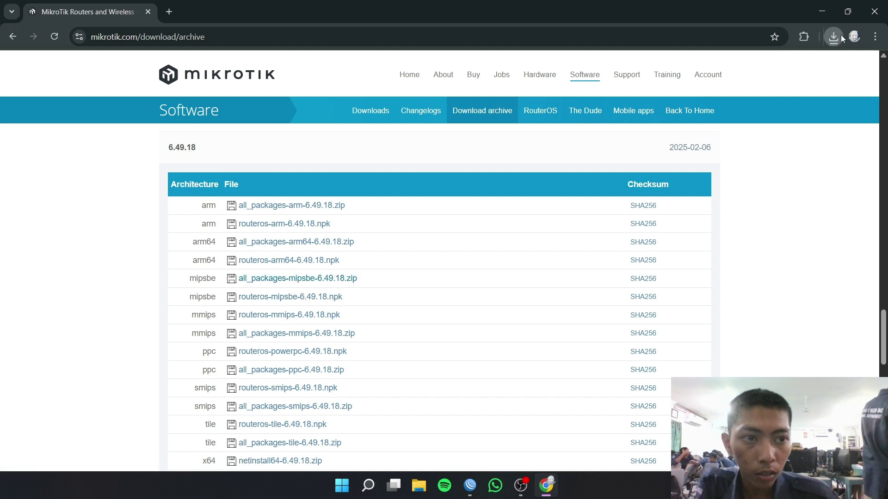
- Open the downloaded all_packages-mipsbe-6.49.18.zip from Chrome's recent downloads
{"action": "left_click", "coordinate": [834, 37]}
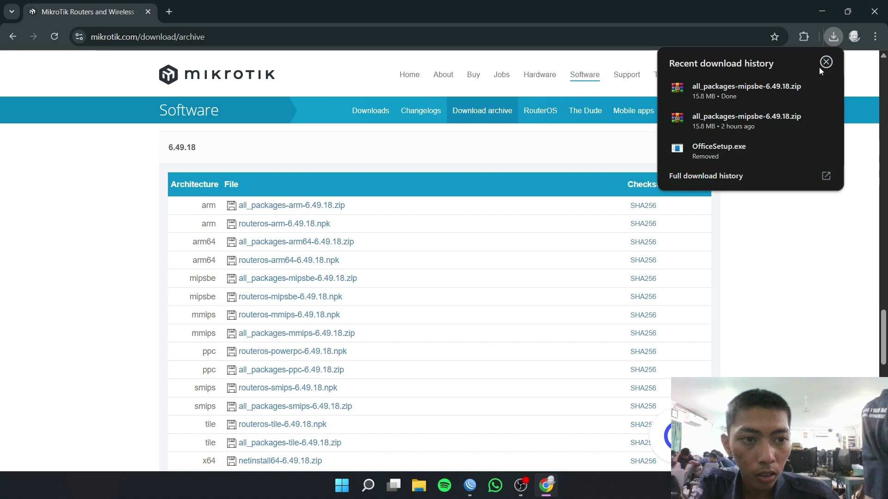
{"action": "right_click", "coordinate": [783, 93]}
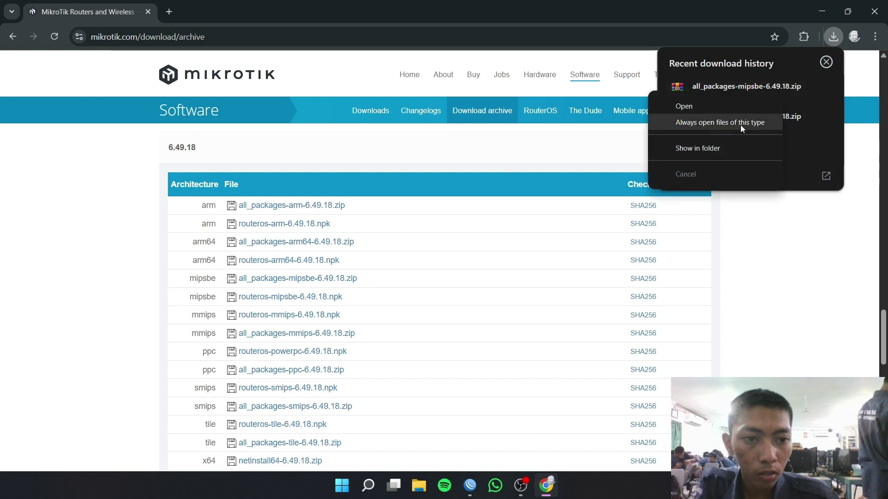
{"action": "left_click", "coordinate": [740, 95]}
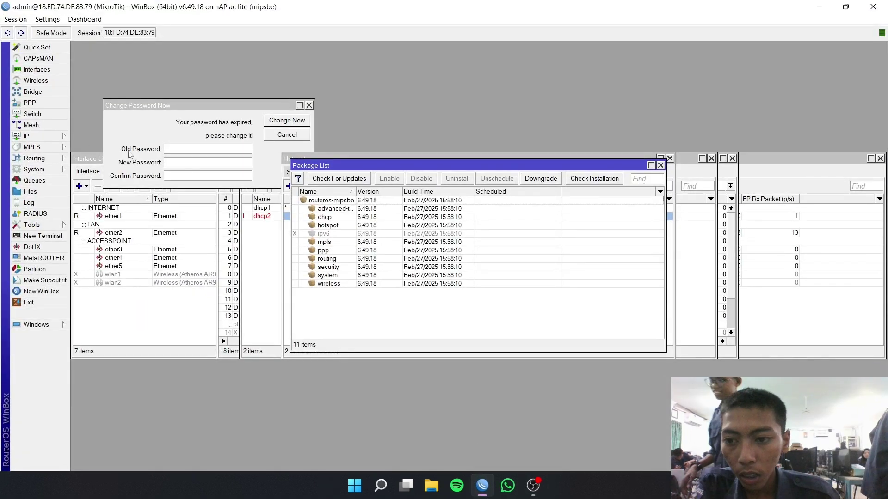
- Upload user-manager-6.49.18-mipsbe.npk from Documents/ASJ/all_packages-mipsbe-6.49.18 to the router's files
{"action": "left_click", "coordinate": [31, 192]}
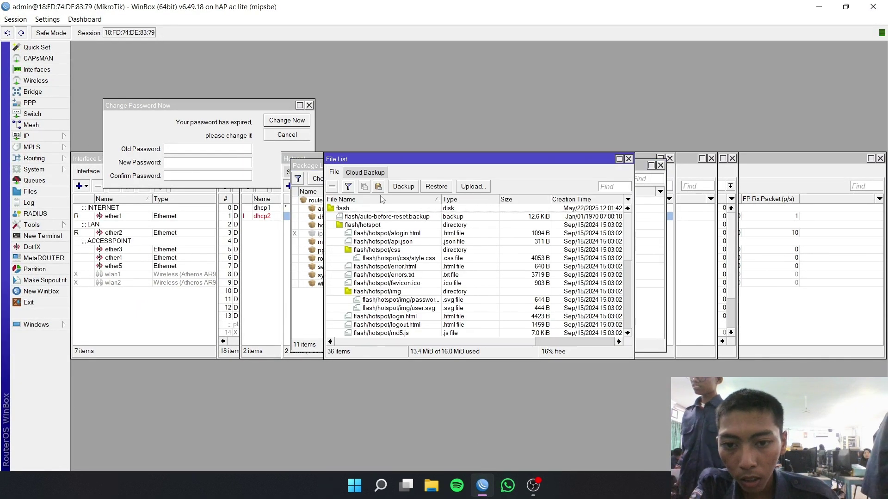
{"action": "left_click", "coordinate": [471, 187]}
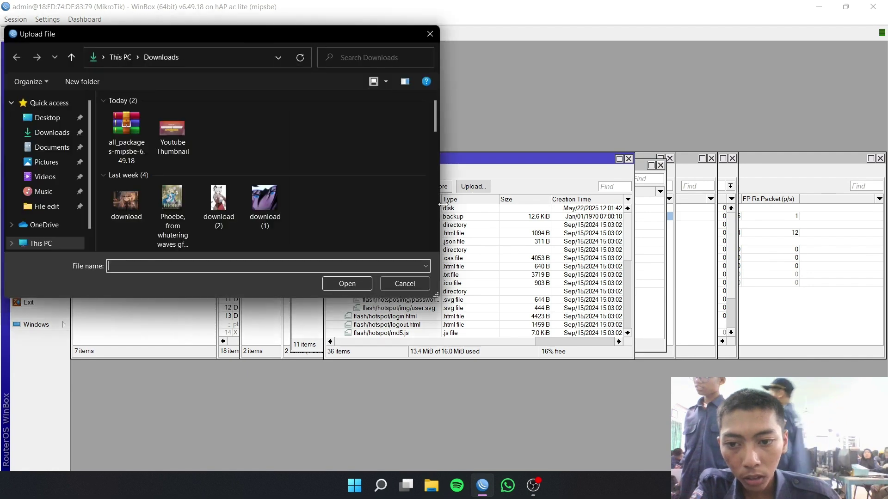
{"action": "left_click", "coordinate": [49, 148]}
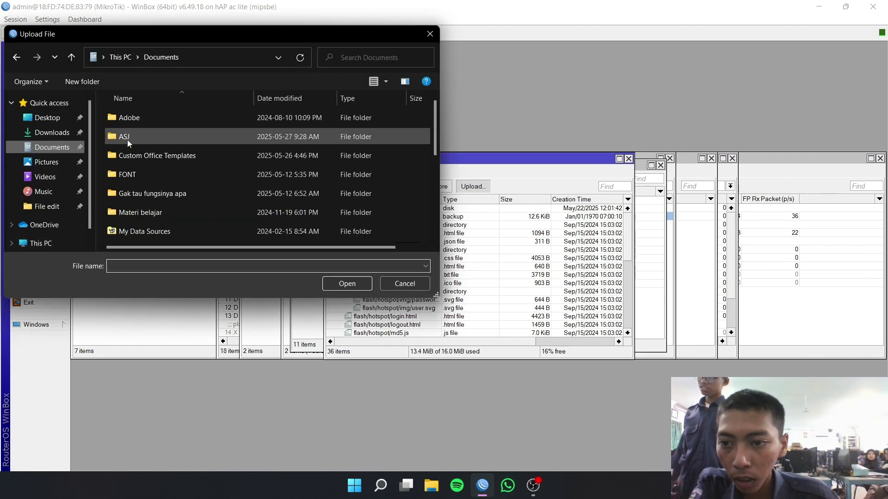
{"action": "double_click", "coordinate": [165, 137]}
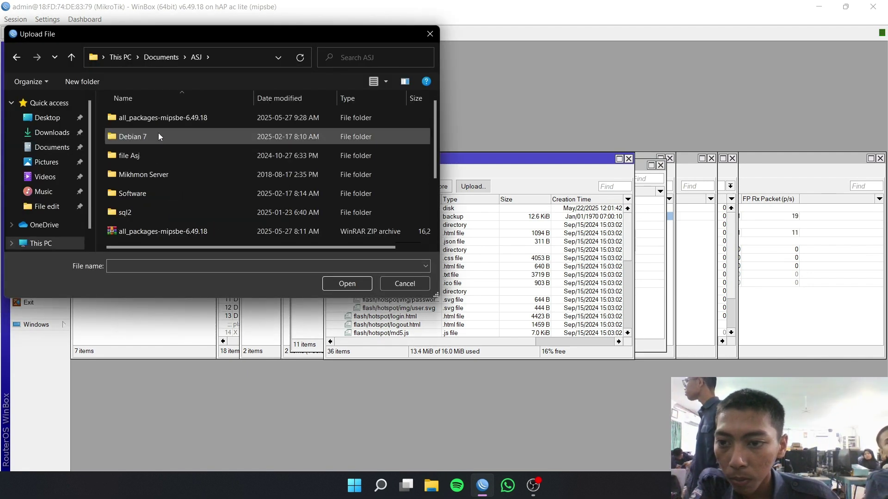
{"action": "double_click", "coordinate": [206, 120]}
{"action": "scroll", "coordinate": [211, 140], "scroll_direction": "down", "scroll_amount": 5}
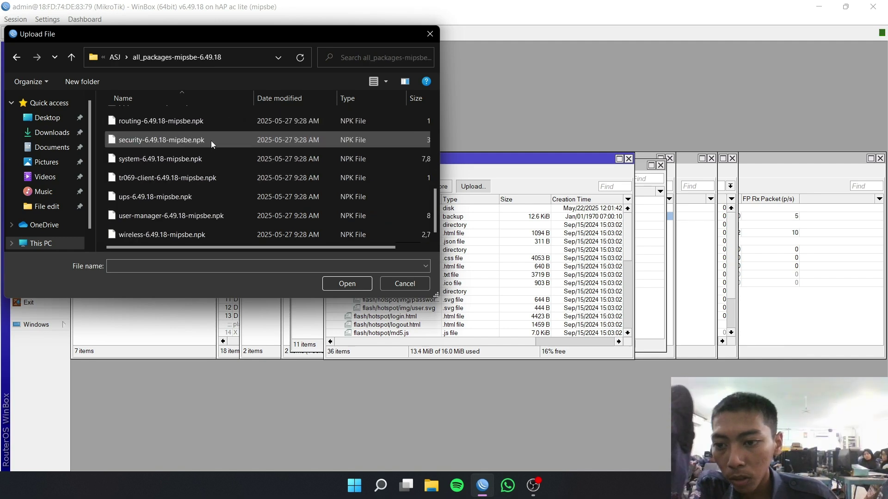
{"action": "left_click", "coordinate": [171, 216]}
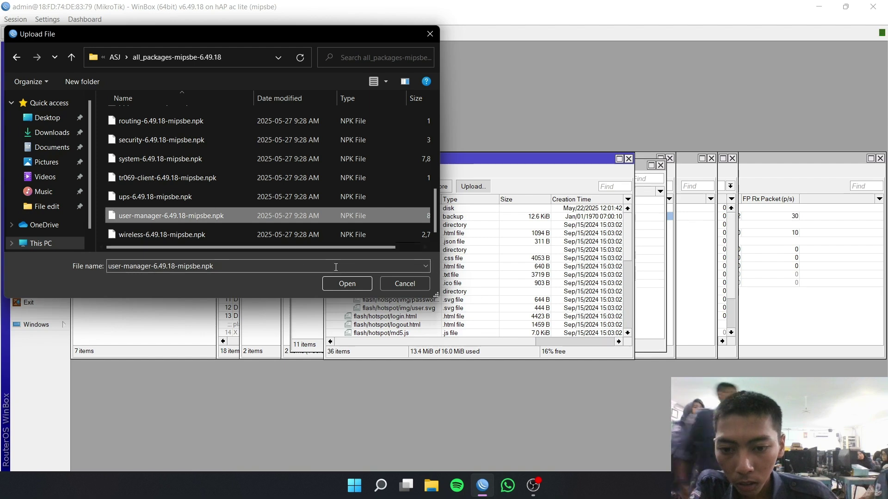
{"action": "left_click", "coordinate": [342, 283]}
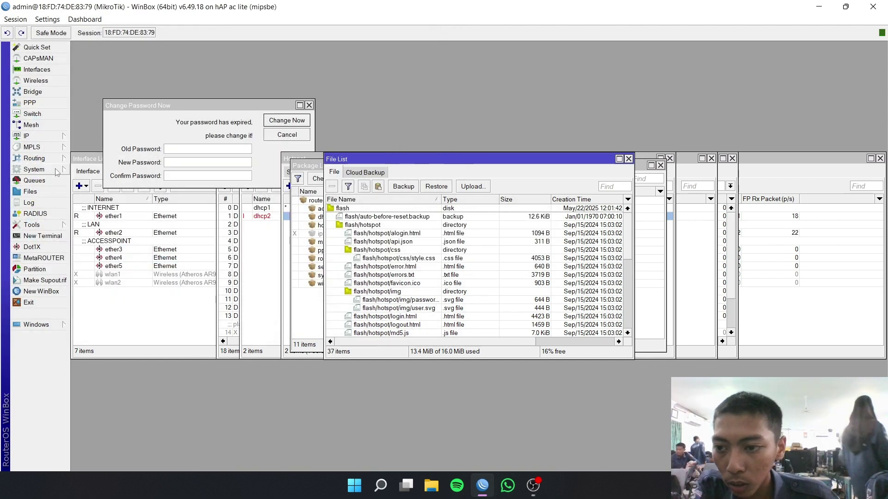
- Reboot the router from the System menu and confirm
{"action": "left_click", "coordinate": [34, 169]}
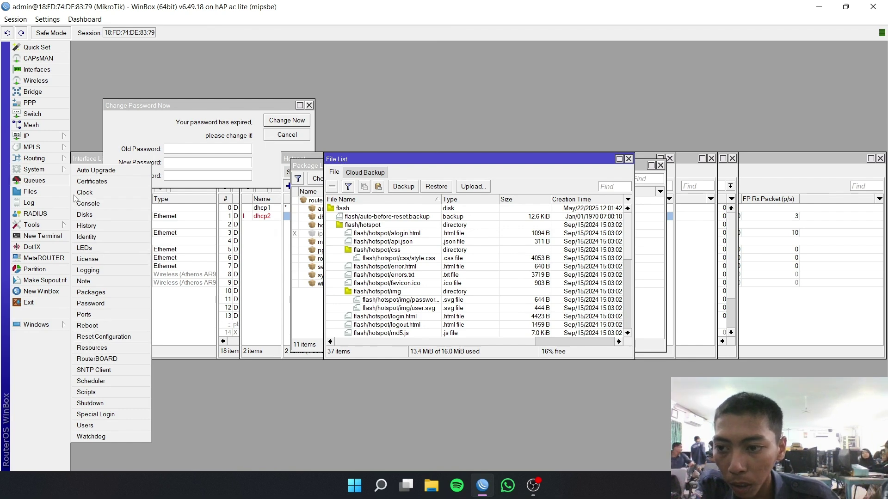
{"action": "left_click", "coordinate": [127, 326]}
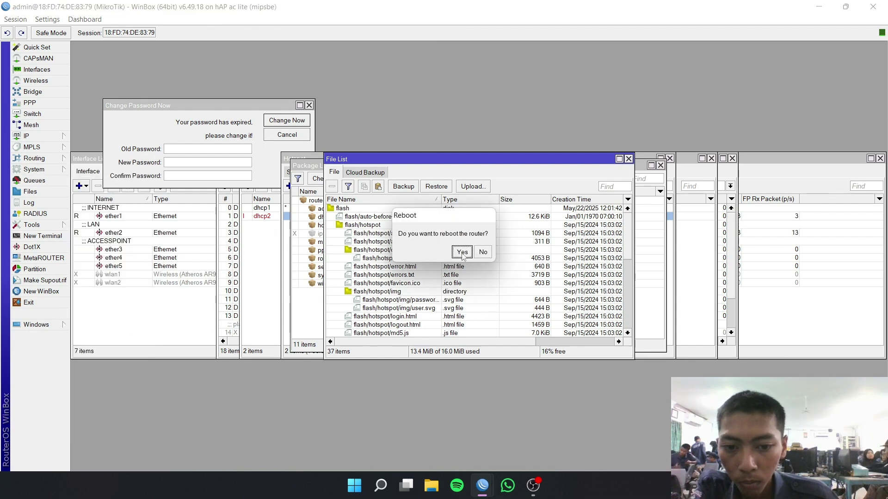
{"action": "left_click", "coordinate": [463, 253]}
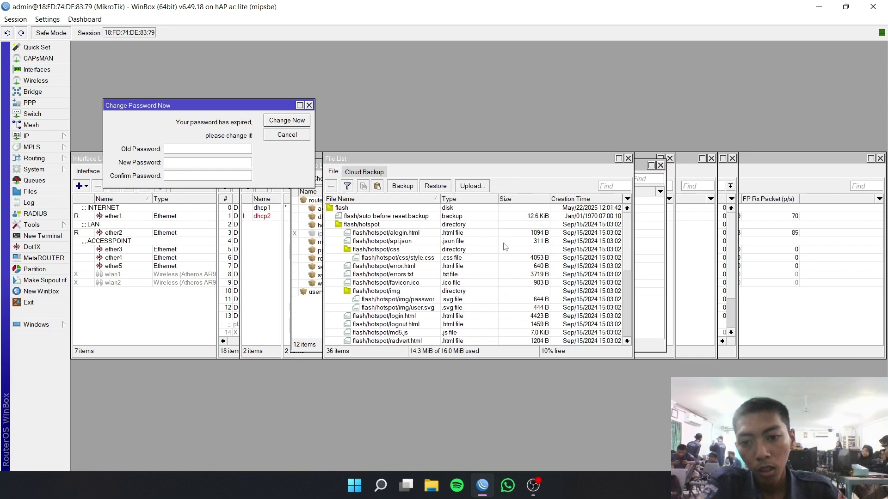
- Inspect the installed user-manager 6.49.18 entry in the Package List
{"action": "left_click", "coordinate": [302, 323]}
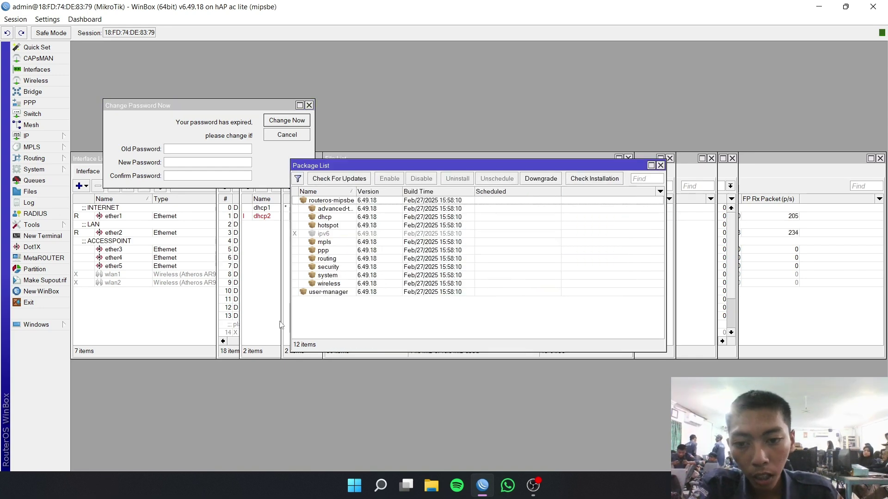
{"action": "double_click", "coordinate": [329, 293]}
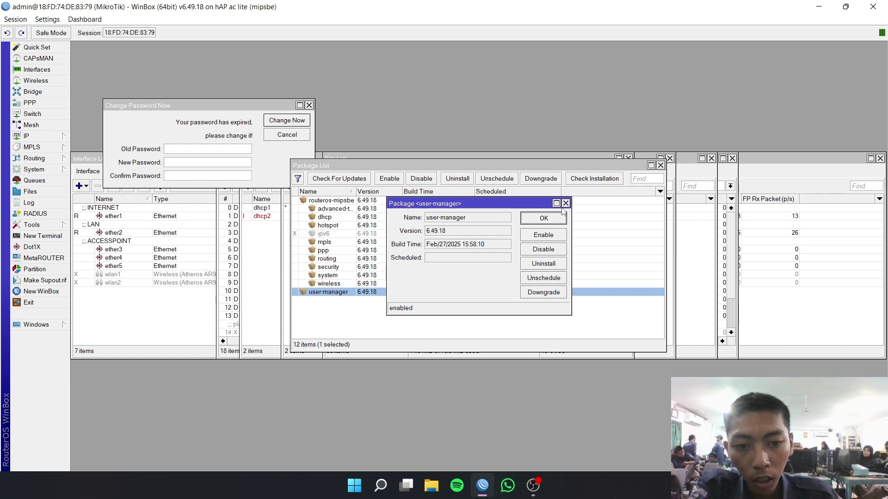
{"action": "left_click", "coordinate": [566, 203]}
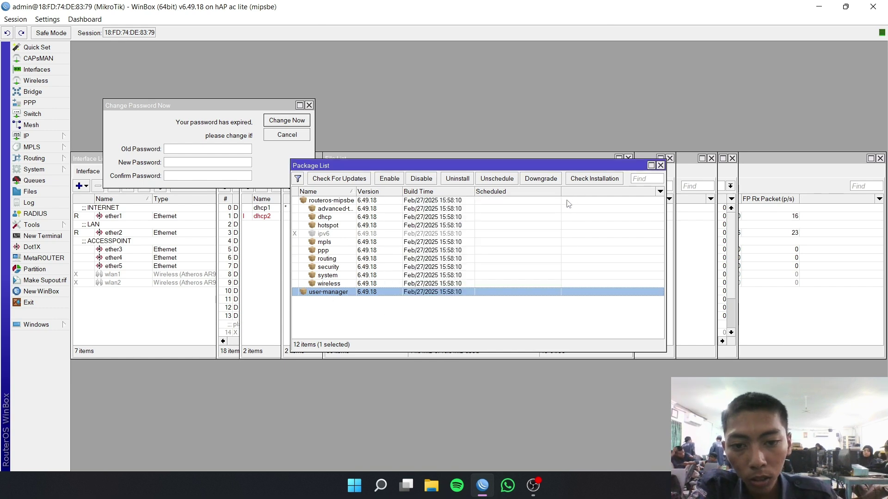
- Dismiss the expired-password prompt, close the System Password form, and launch Google Chrome
{"action": "left_click", "coordinate": [213, 106]}
{"action": "left_click", "coordinate": [309, 105]}
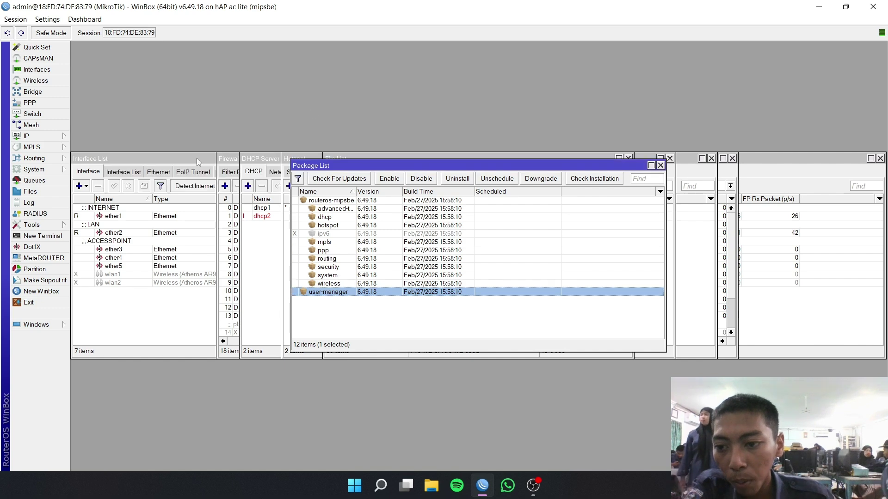
{"action": "left_click", "coordinate": [34, 169]}
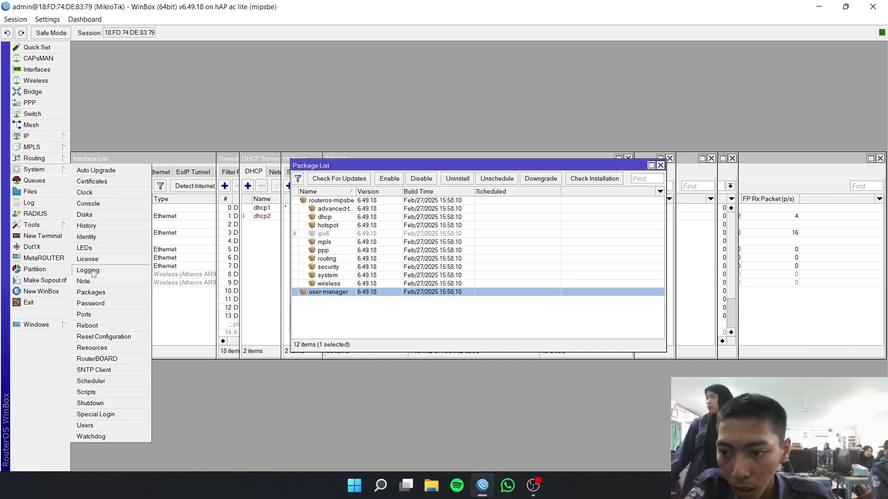
{"action": "left_click", "coordinate": [101, 307]}
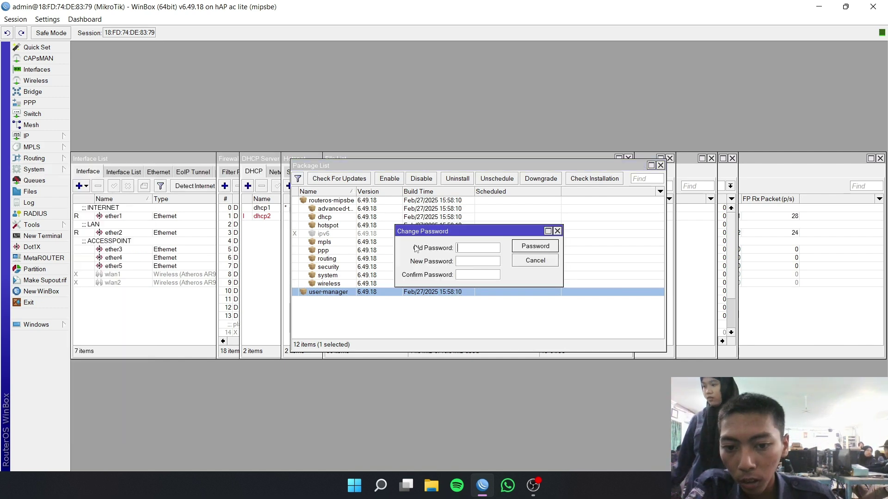
{"action": "left_click", "coordinate": [467, 260]}
{"action": "type", "text": "1"}
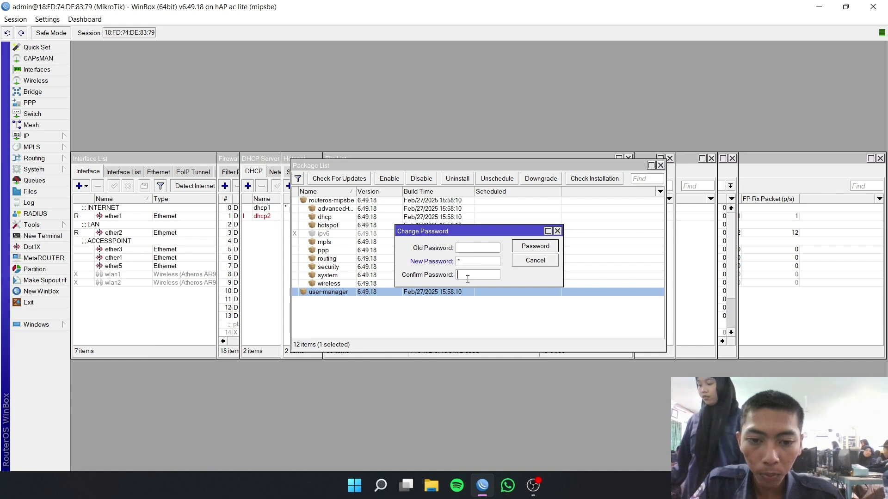
{"action": "left_click", "coordinate": [527, 247]}
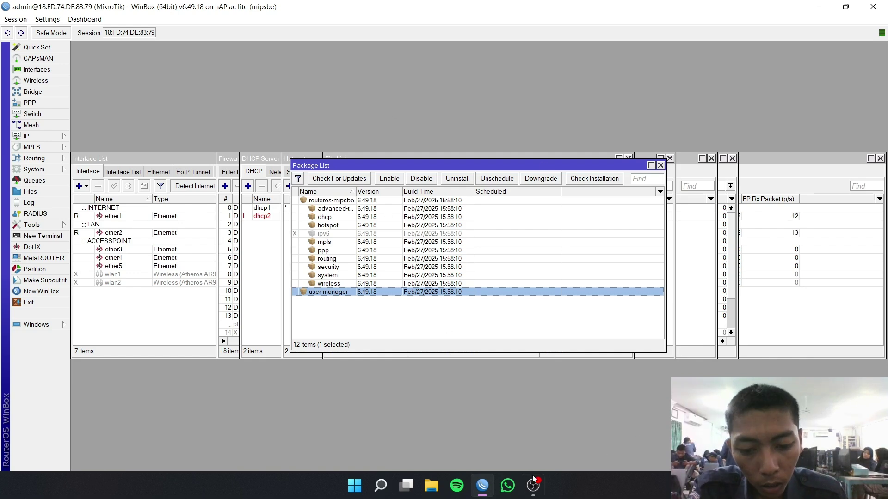
{"action": "left_click", "coordinate": [348, 488]}
{"action": "left_click", "coordinate": [303, 194]}
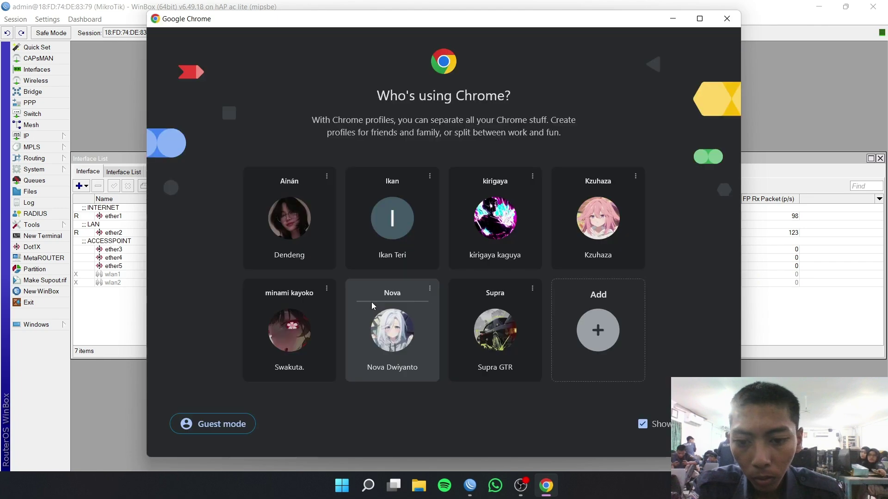
- Load the User Manager login page at 192.168.1.1/userman in Chrome
{"action": "left_click", "coordinate": [371, 302]}
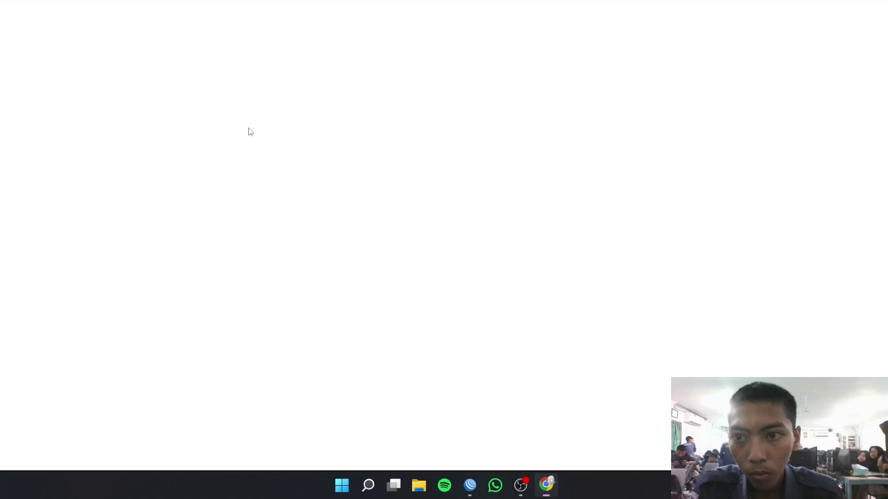
{"action": "type", "text": "."}
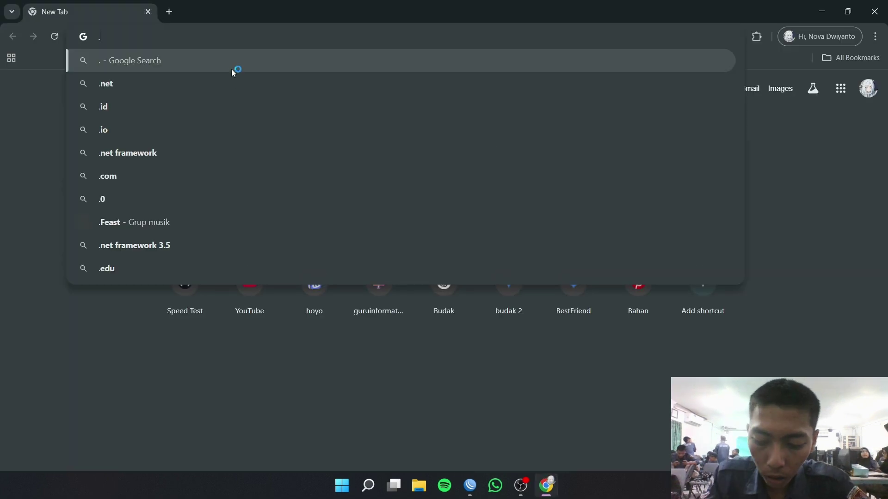
{"action": "key", "text": "BackSpace"}
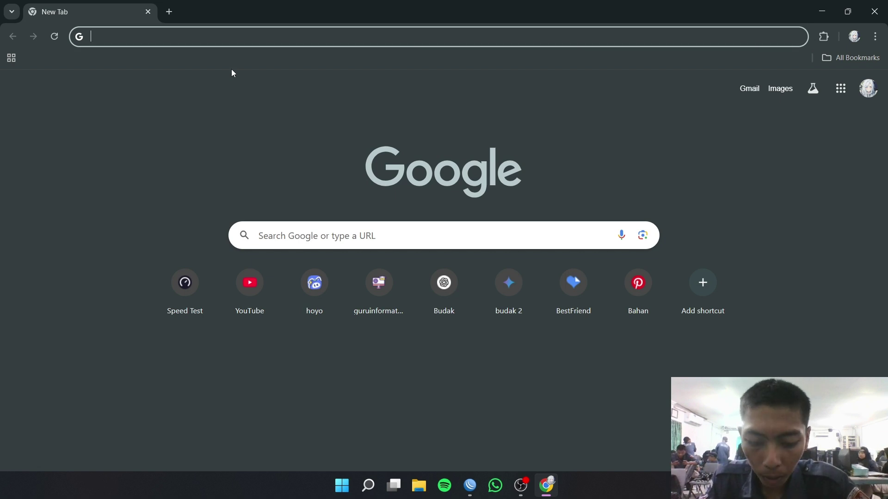
{"action": "type", "text": "192.1"}
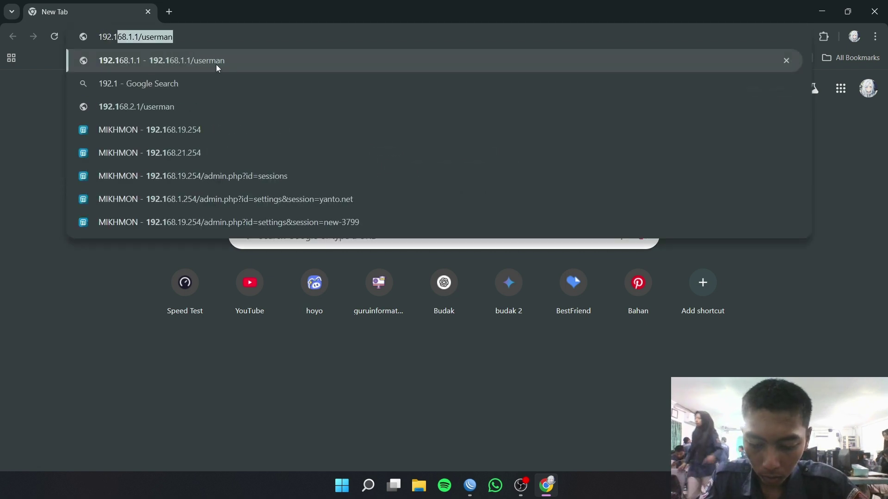
{"action": "type", "text": "68.2.2"}
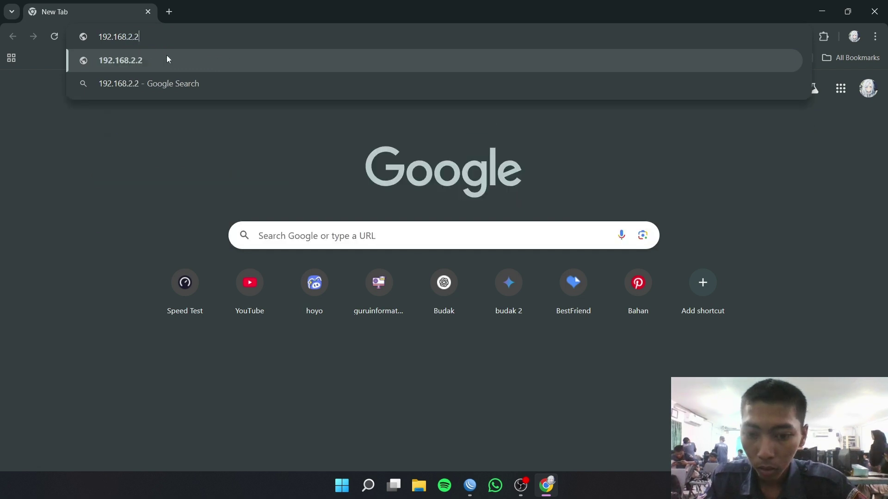
{"action": "key", "text": "BackSpace"}
{"action": "key", "text": "BackSpace"}
{"action": "key", "text": "BackSpace"}
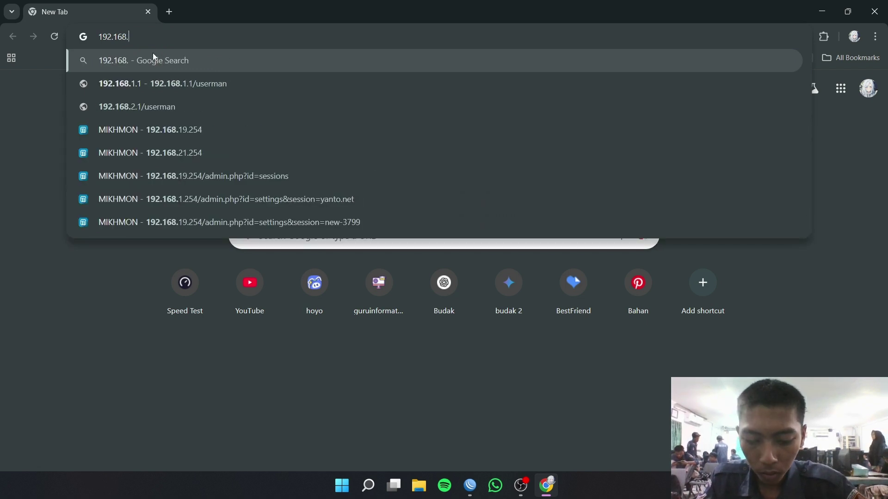
{"action": "type", "text": "1.1"}
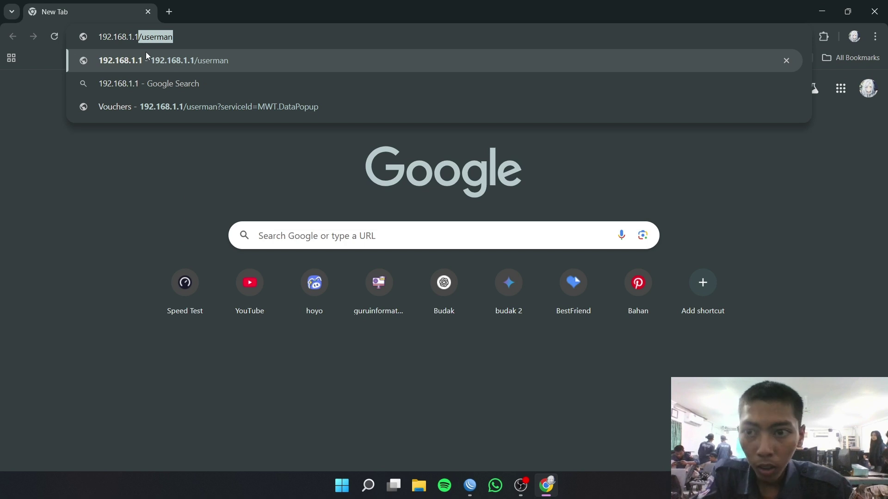
{"action": "key", "text": "Right"}
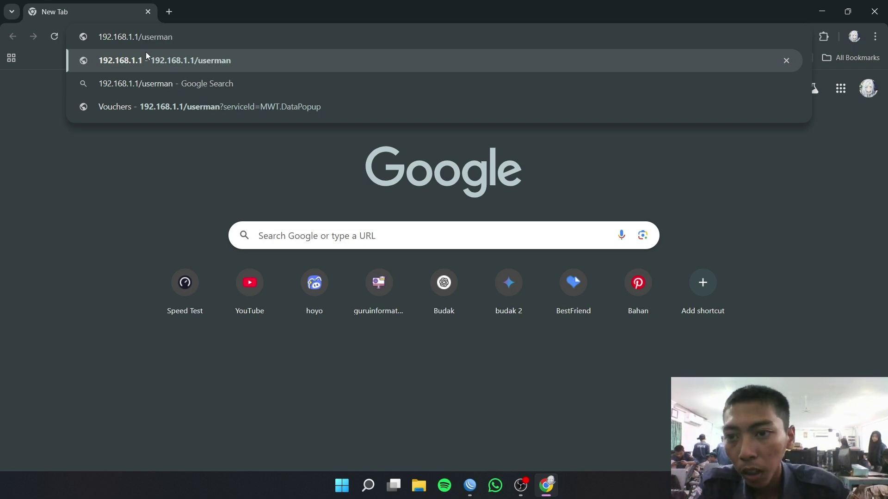
{"action": "key", "text": "Return"}
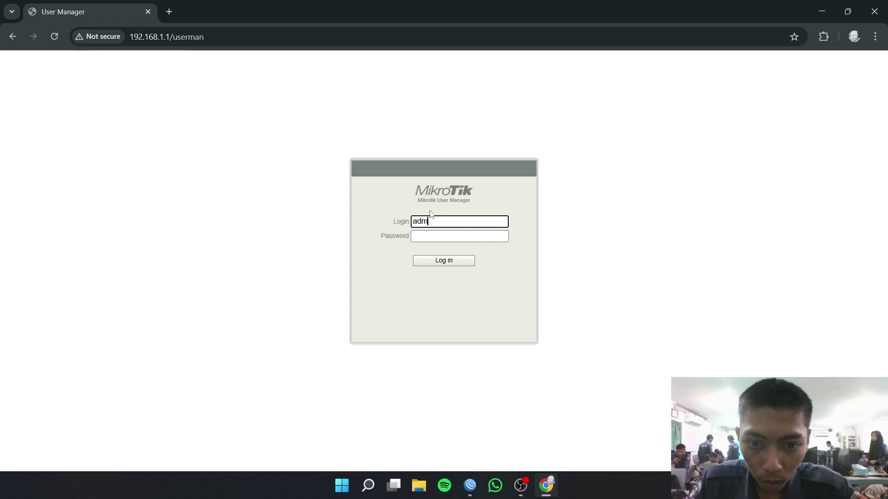
- Log in to User Manager and remove the tes.net router
{"action": "left_click", "coordinate": [446, 260]}
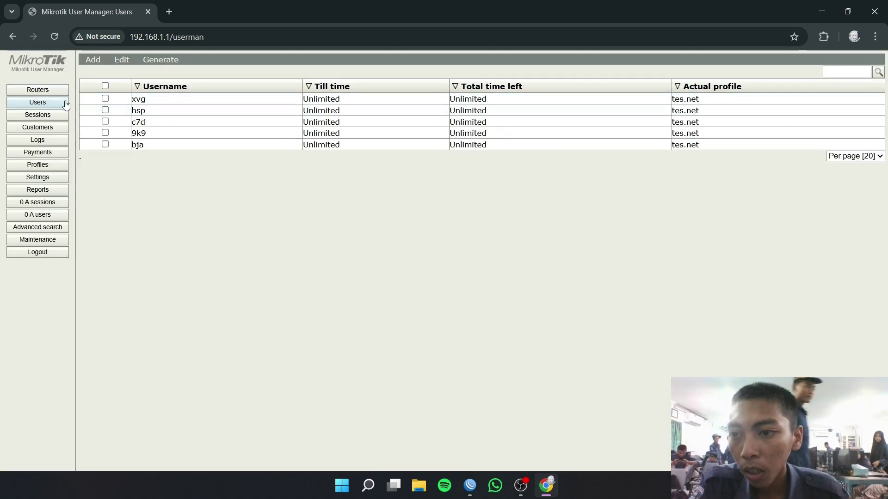
{"action": "left_click", "coordinate": [54, 91]}
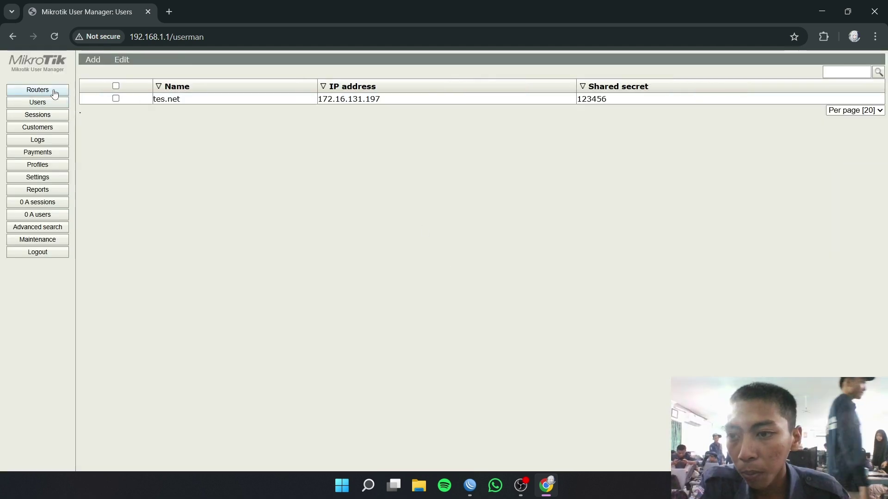
{"action": "left_click", "coordinate": [116, 86]}
{"action": "left_click", "coordinate": [121, 60]}
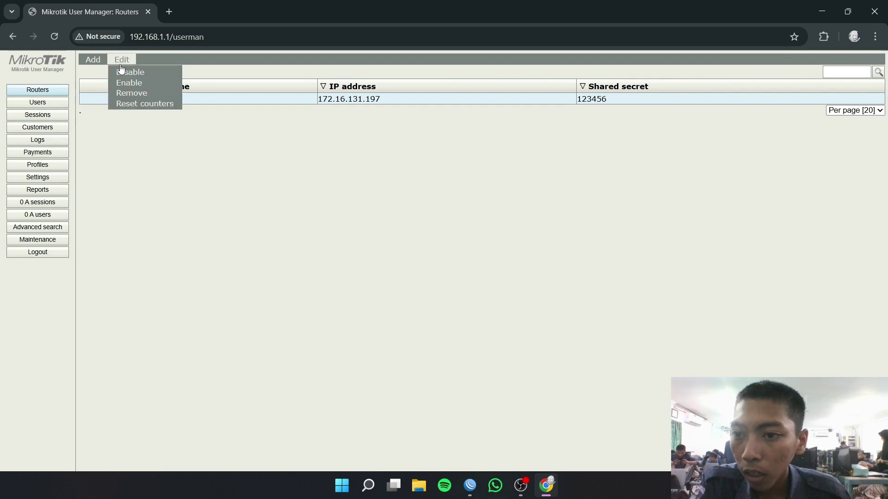
{"action": "left_click", "coordinate": [127, 94]}
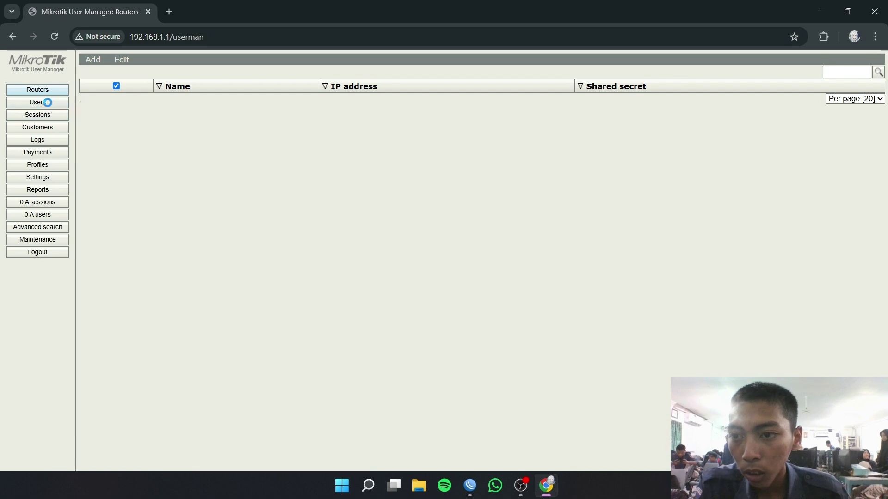
- Delete all five existing users
{"action": "left_click", "coordinate": [104, 87]}
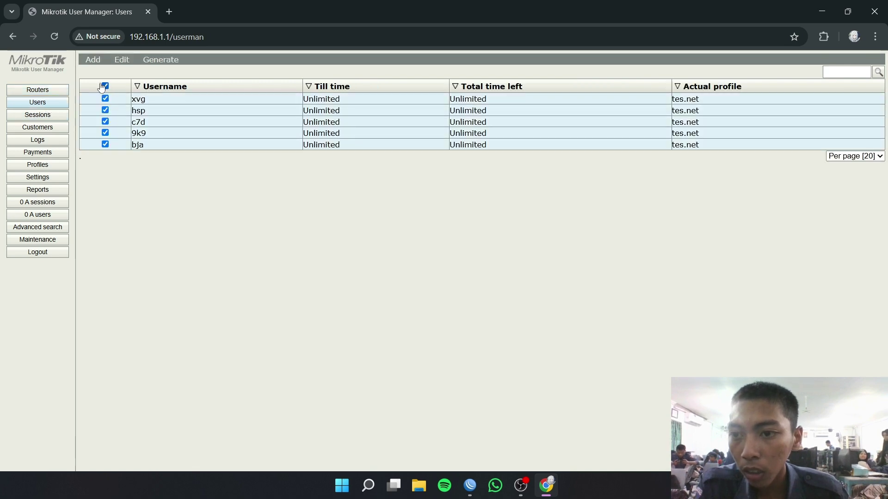
{"action": "mouse_move", "coordinate": [124, 67]}
{"action": "left_click", "coordinate": [134, 104]}
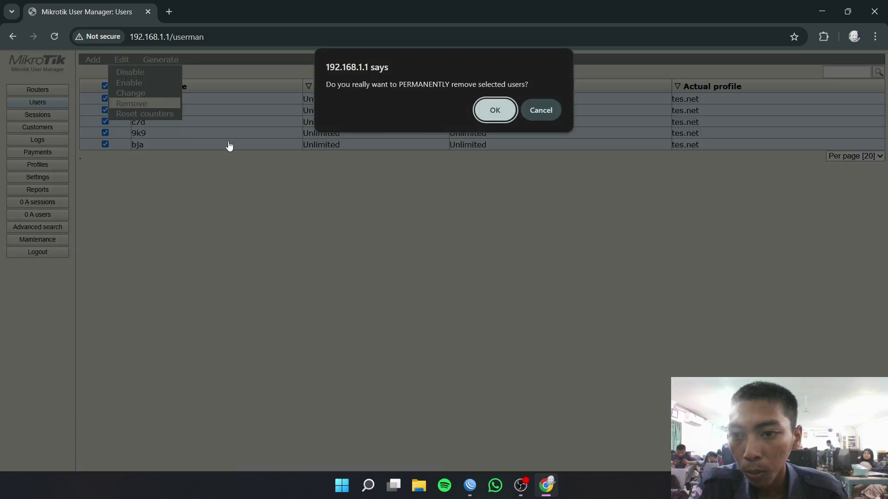
{"action": "left_click", "coordinate": [512, 108]}
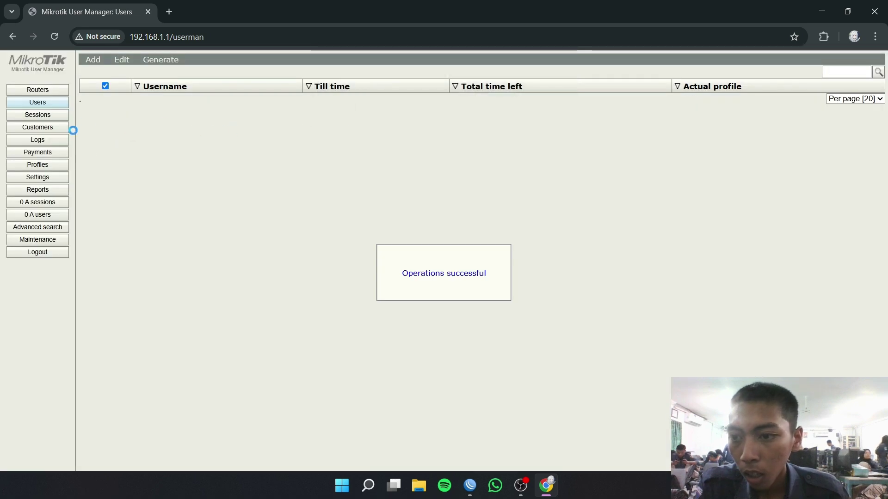
- Delete the tes.net profile and return to the Routers list
{"action": "left_click", "coordinate": [46, 164]}
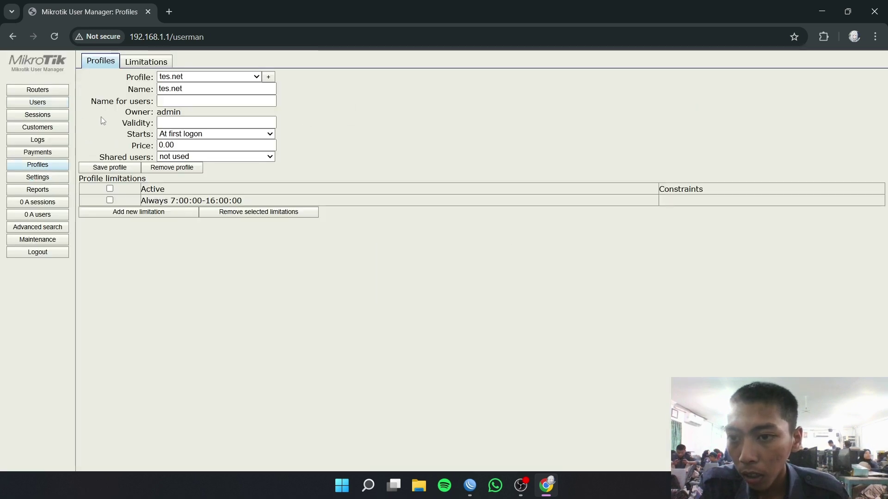
{"action": "left_click", "coordinate": [184, 168]}
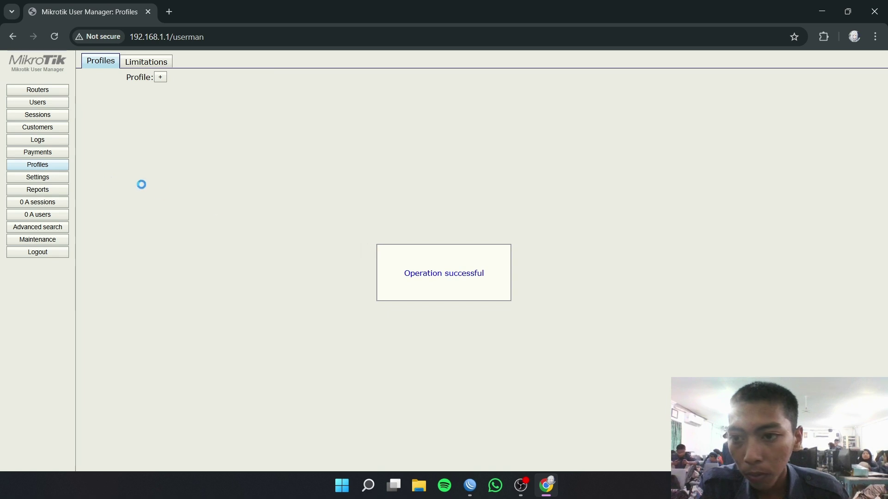
{"action": "left_click", "coordinate": [54, 92]}
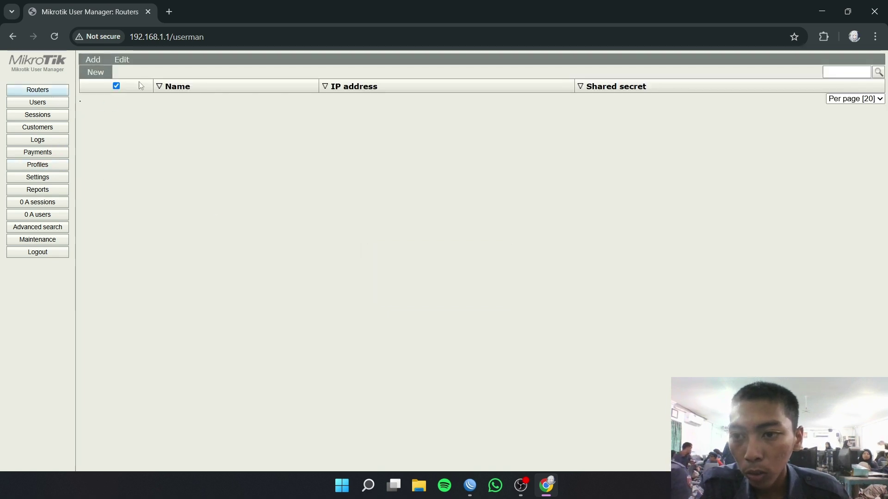
- Add a new router named dwi.net and select its placeholder 0.0.0.0 IP address
{"action": "left_click", "coordinate": [94, 73]}
{"action": "left_click", "coordinate": [442, 189]}
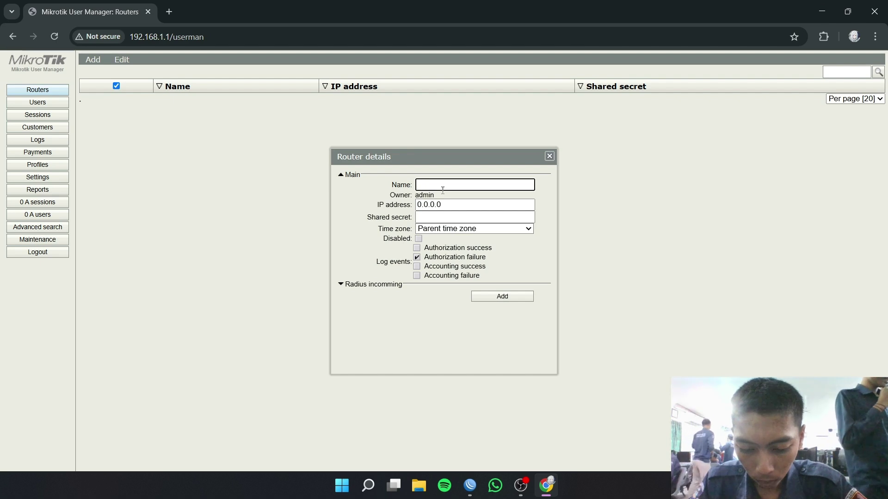
{"action": "type", "text": "dwi."}
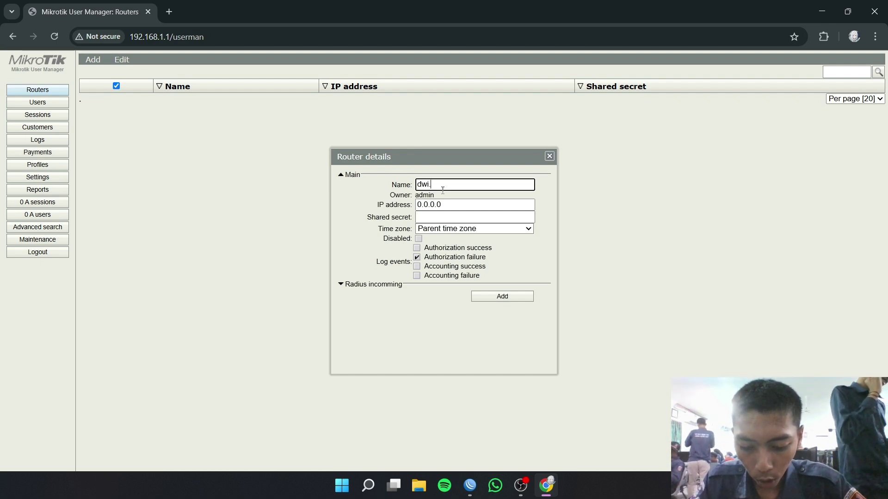
{"action": "type", "text": "net"}
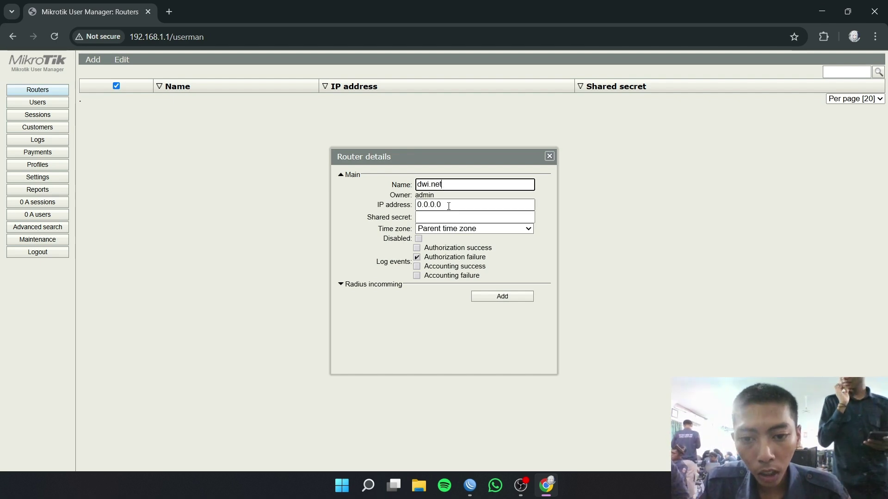
{"action": "triple_click", "coordinate": [432, 205]}
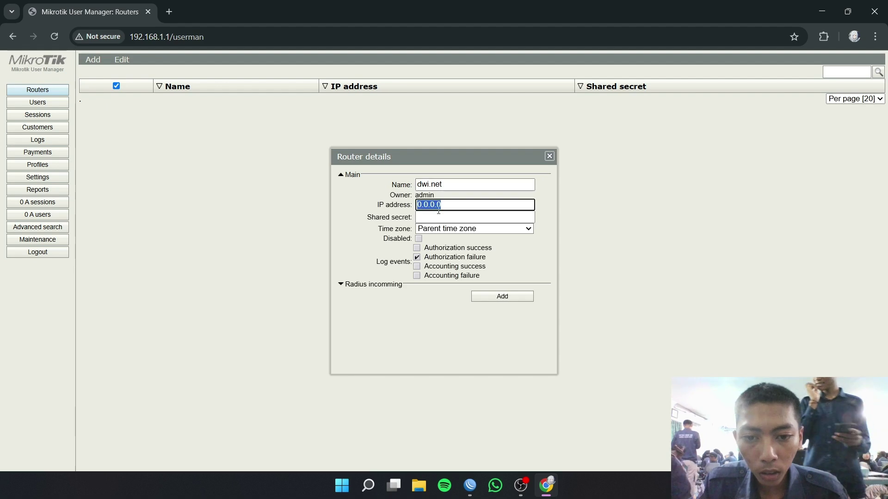
{"action": "left_click", "coordinate": [470, 485]}
- Copy ether1's DHCP client address 172.16.131.243/24 from its Status tab
{"action": "left_click", "coordinate": [31, 137]}
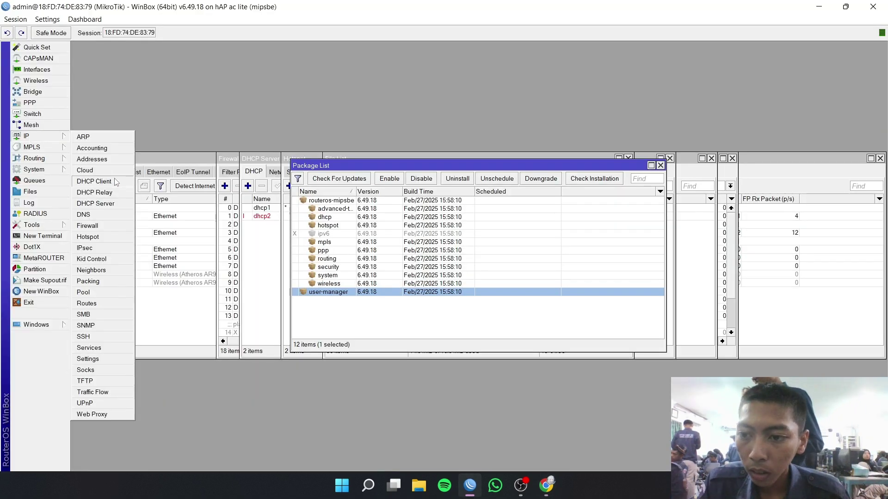
{"action": "left_click", "coordinate": [94, 182]}
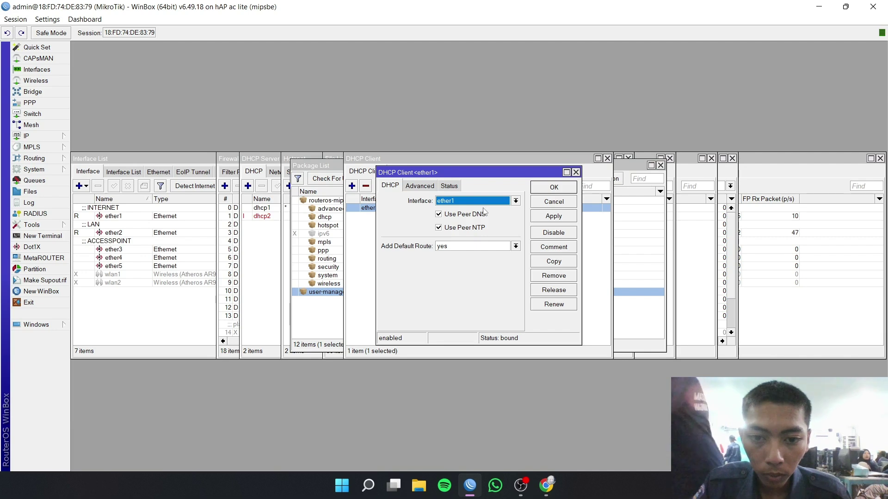
{"action": "left_click", "coordinate": [448, 185]}
{"action": "double_click", "coordinate": [463, 201]}
{"action": "key", "text": "ctrl+c"}
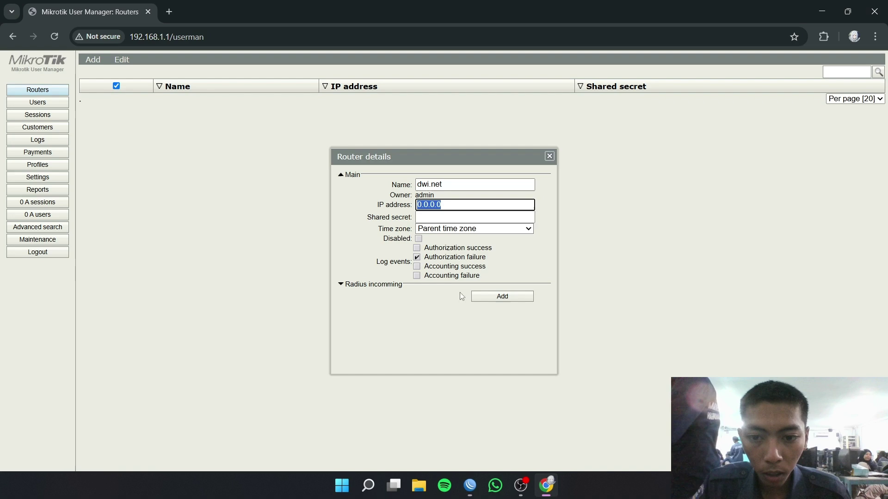
{"action": "left_click", "coordinate": [547, 487]}
- Paste 172.16.131.243, without the /24 suffix, into the dwi.net router's IP address field
{"action": "right_click", "coordinate": [436, 206]}
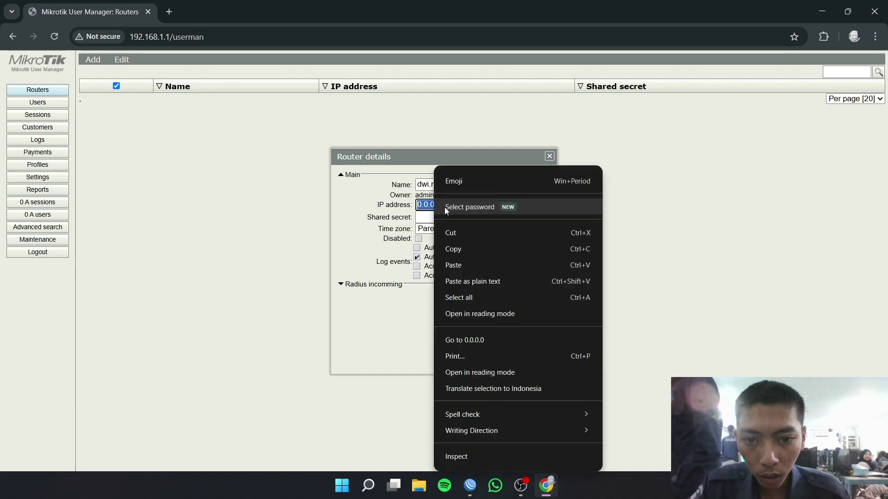
{"action": "left_click", "coordinate": [473, 262]}
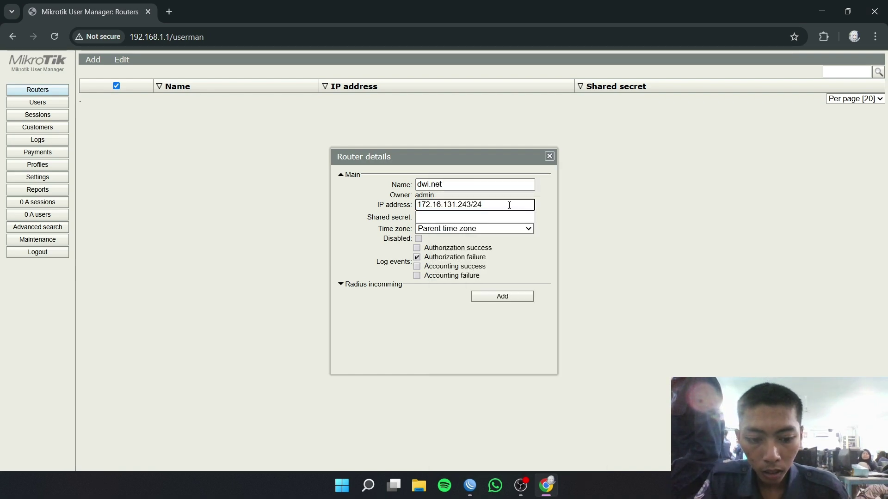
{"action": "key", "text": "BackSpace"}
{"action": "key", "text": "BackSpace"}
{"action": "key", "text": "BackSpace"}
{"action": "left_click", "coordinate": [475, 217]}
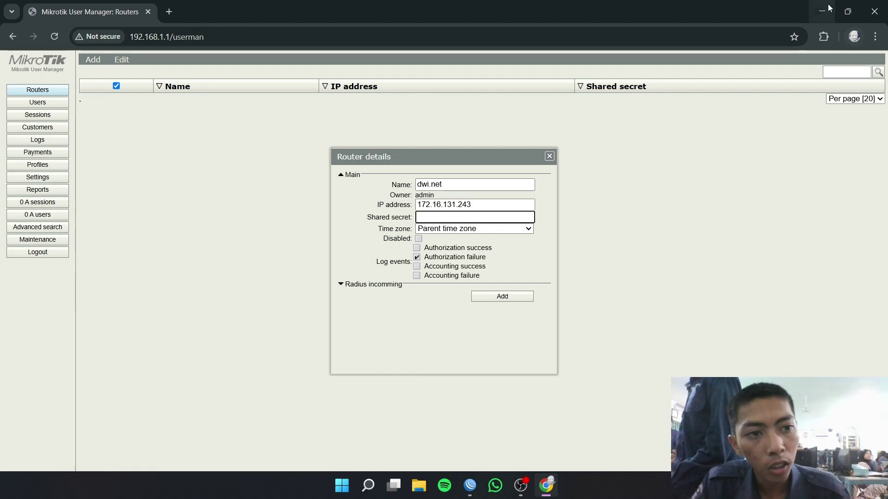
{"action": "key", "text": "alt+Tab"}
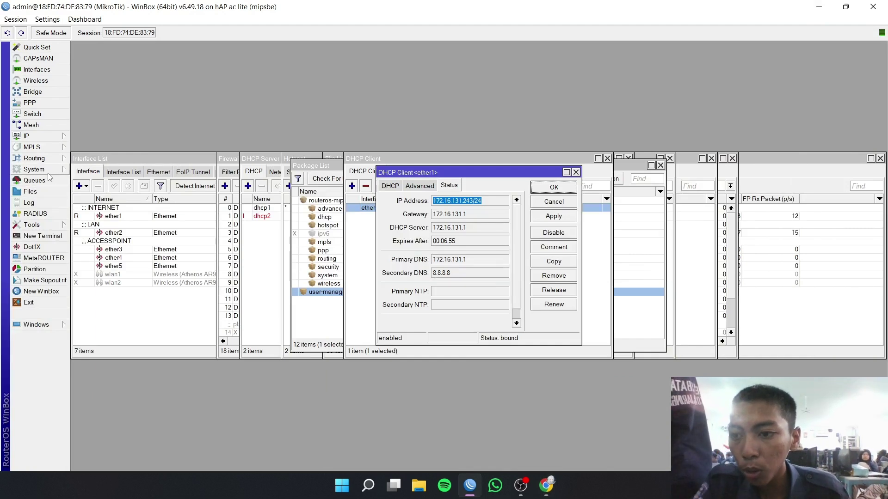
- Allow incoming RADIUS requests in WinBox's RADIUS incoming settings
{"action": "left_click", "coordinate": [47, 213]}
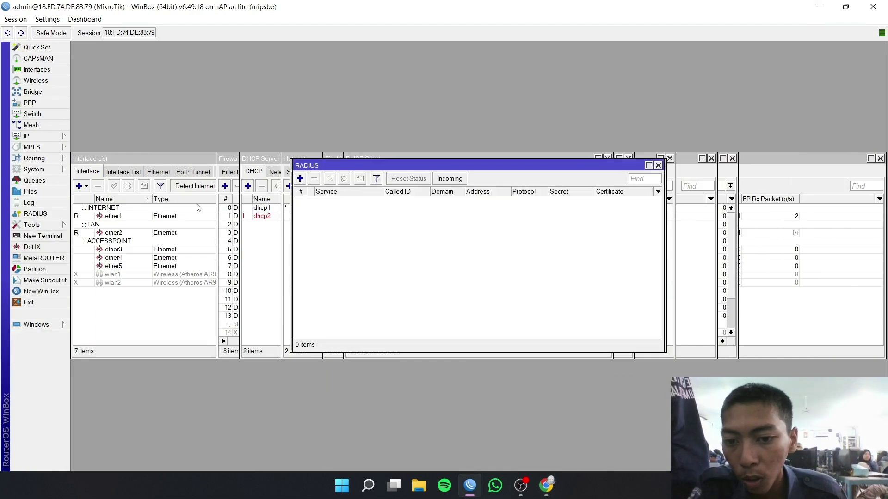
{"action": "left_click", "coordinate": [442, 181]}
{"action": "left_click", "coordinate": [473, 224]}
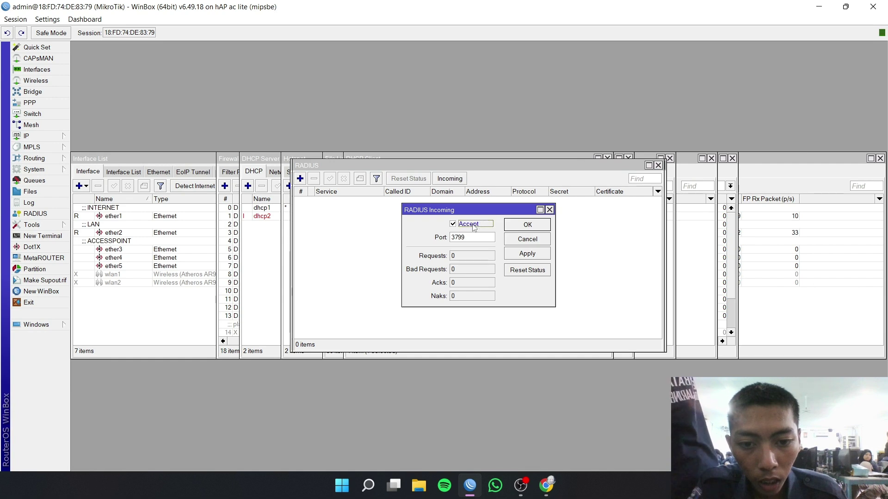
{"action": "left_click", "coordinate": [522, 254]}
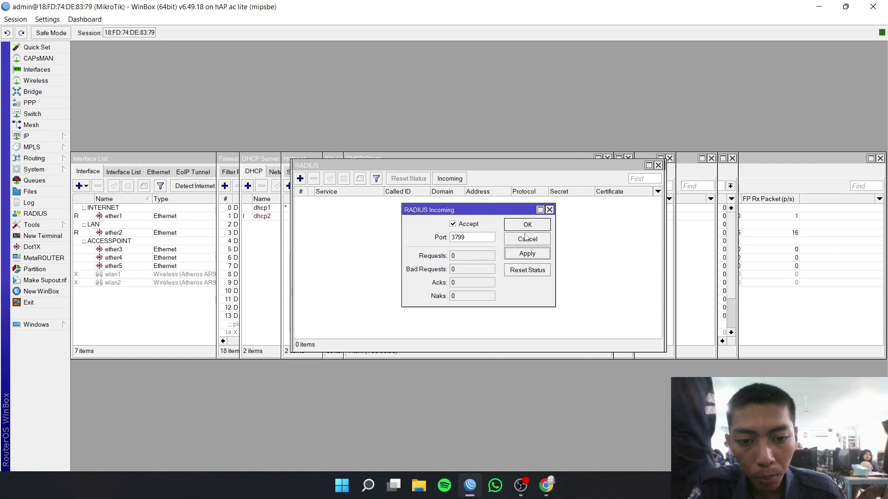
{"action": "left_click", "coordinate": [527, 225]}
- Add a hotspot and login RADIUS server at 172.16.131.243 with its shared secret, passwords unhidden
{"action": "left_click", "coordinate": [300, 180]}
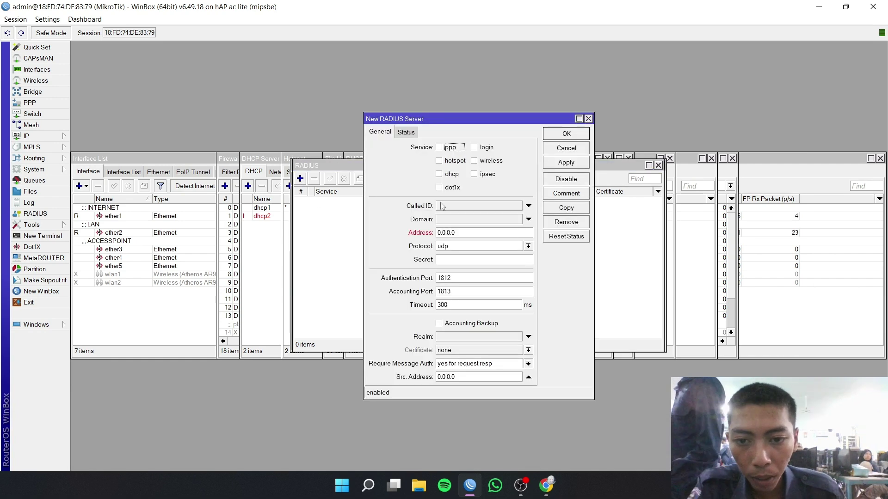
{"action": "left_click", "coordinate": [456, 162]}
{"action": "left_click", "coordinate": [477, 149]}
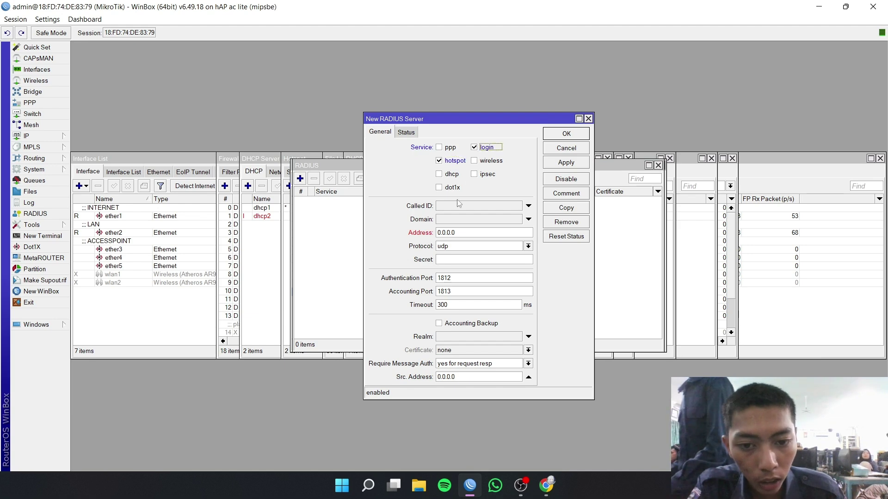
{"action": "double_click", "coordinate": [472, 231]}
{"action": "type", "text": "172.16.131.243/24"}
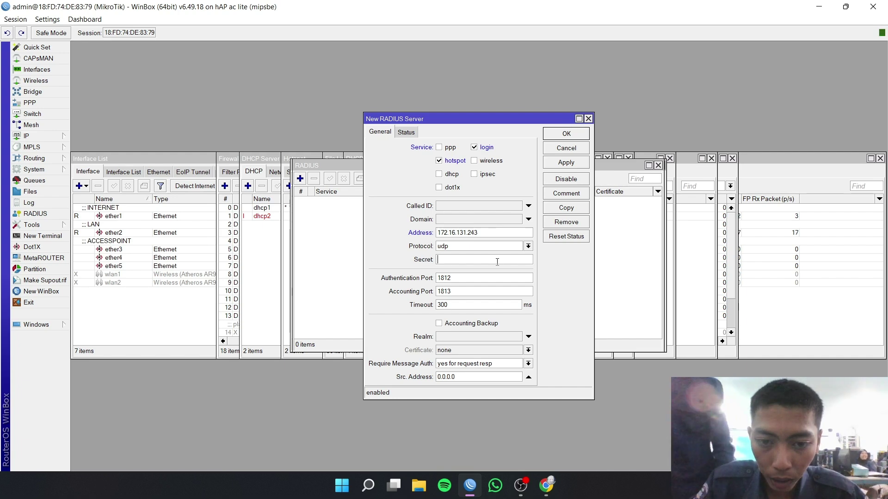
{"action": "type", "text": "******"}
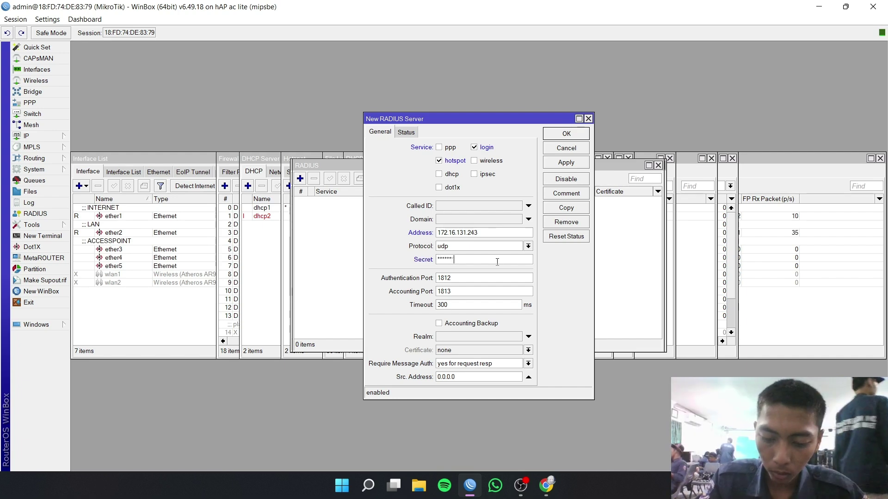
{"action": "type", "text": "**"}
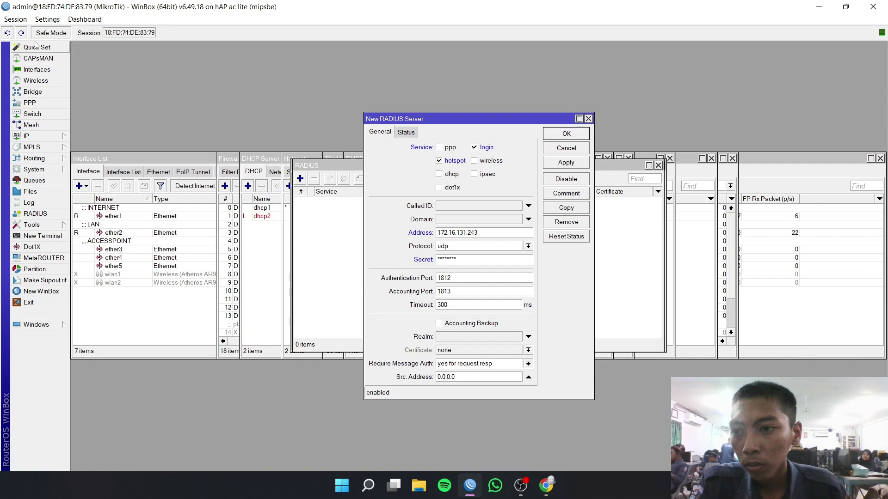
{"action": "left_click", "coordinate": [47, 19]}
{"action": "left_click", "coordinate": [111, 44]}
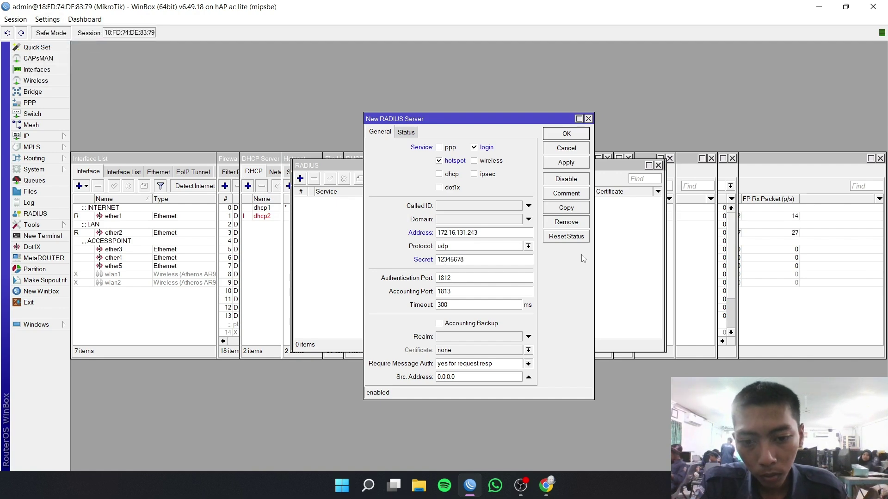
{"action": "left_click", "coordinate": [567, 164]}
{"action": "left_click", "coordinate": [573, 135]}
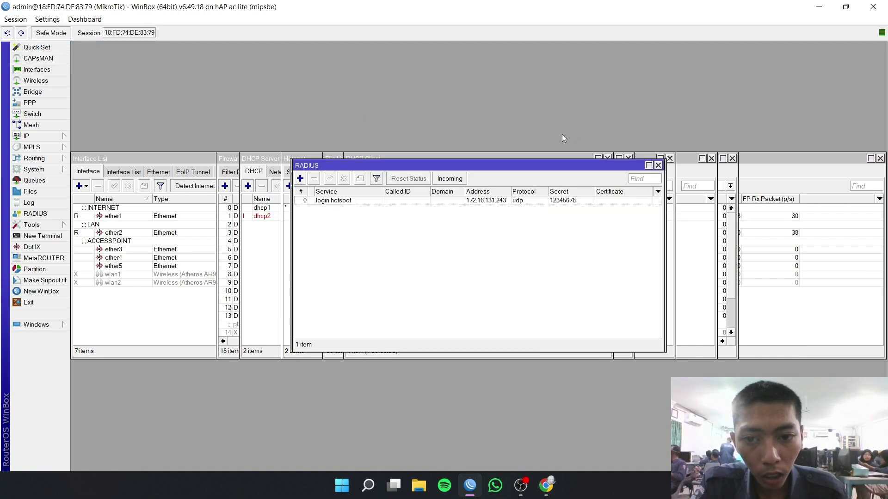
- Save the dwi.net router with time zone +07:00
{"action": "left_click", "coordinate": [546, 486]}
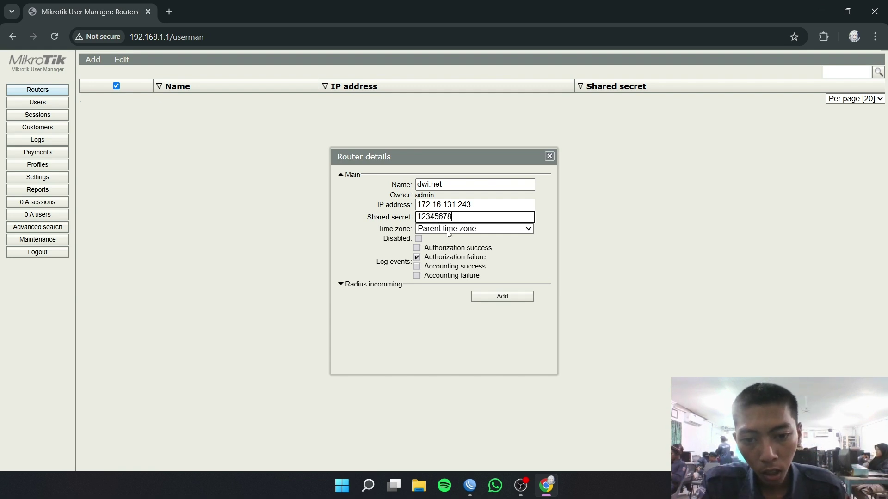
{"action": "left_click", "coordinate": [447, 231]}
{"action": "scroll", "coordinate": [458, 305], "scroll_direction": "down", "scroll_amount": 8}
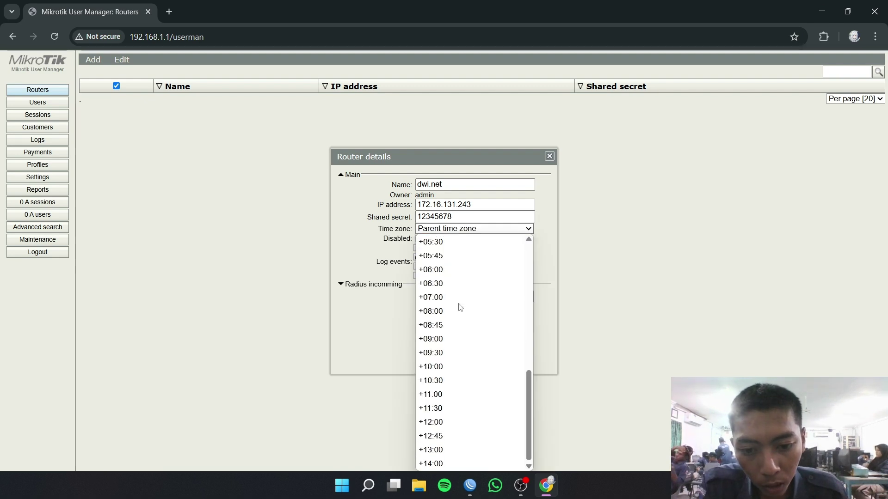
{"action": "left_click", "coordinate": [451, 296]}
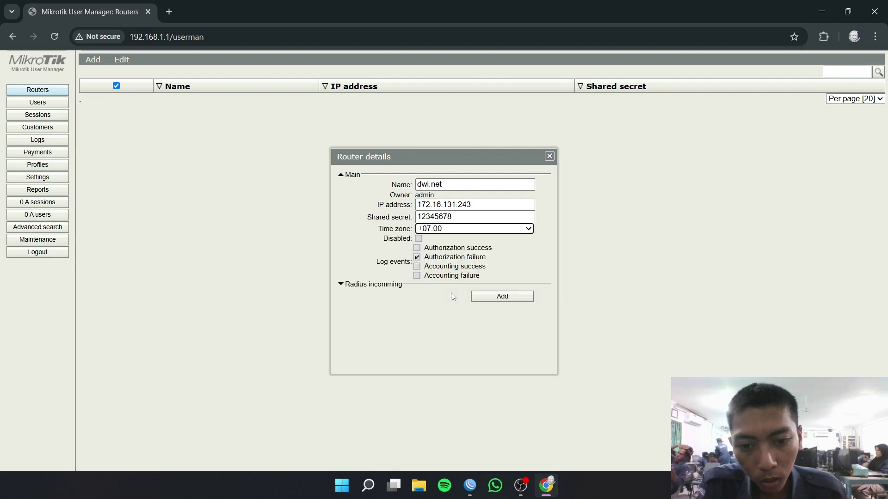
{"action": "left_click", "coordinate": [485, 298]}
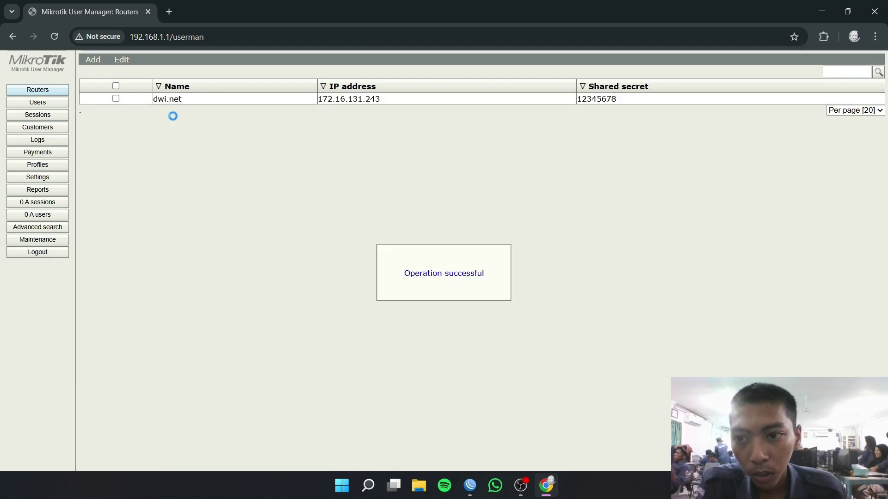
- Enable the dwi.net router and go to the Profiles page
{"action": "left_click", "coordinate": [114, 86]}
{"action": "left_click", "coordinate": [122, 59]}
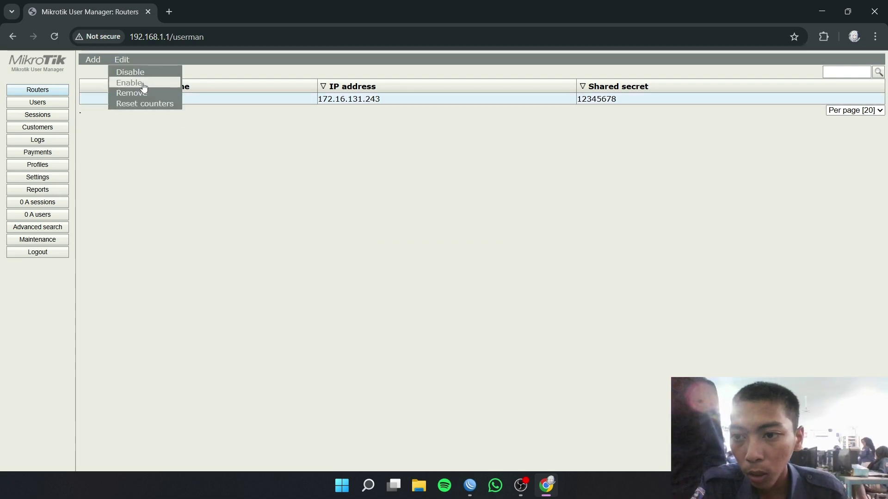
{"action": "left_click", "coordinate": [144, 87]}
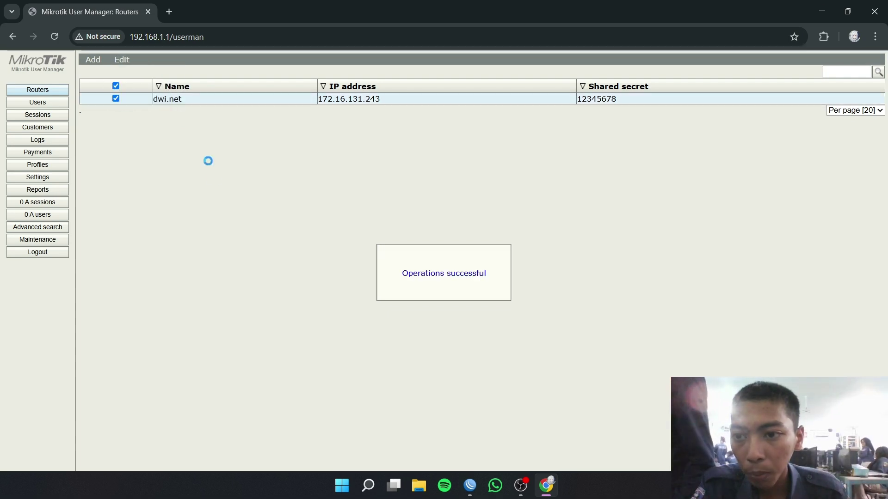
{"action": "left_click", "coordinate": [67, 164]}
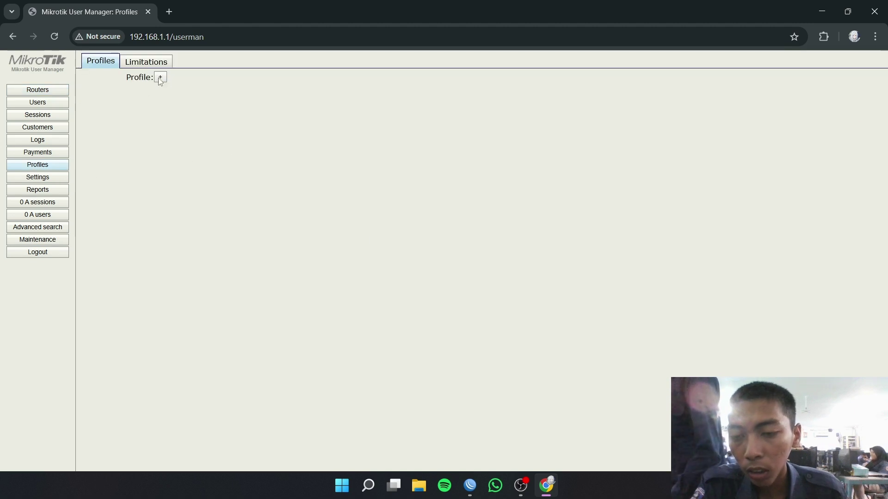
- Create a profile named dwi, enter a price of 5000, and review its Always limitation
{"action": "left_click", "coordinate": [160, 77]}
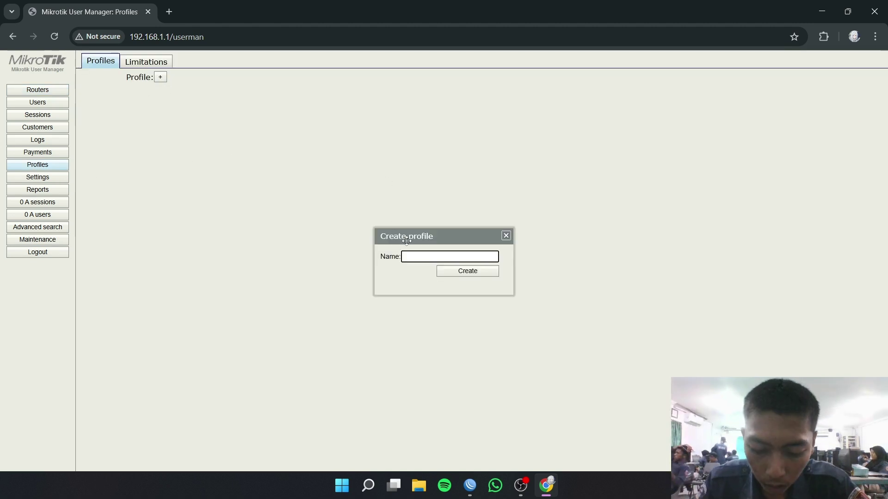
{"action": "left_click", "coordinate": [458, 272]}
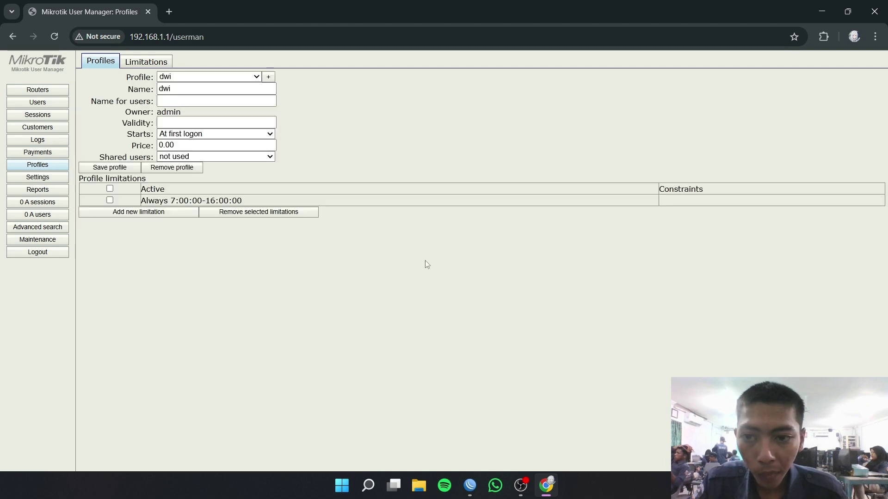
{"action": "left_click", "coordinate": [183, 147]}
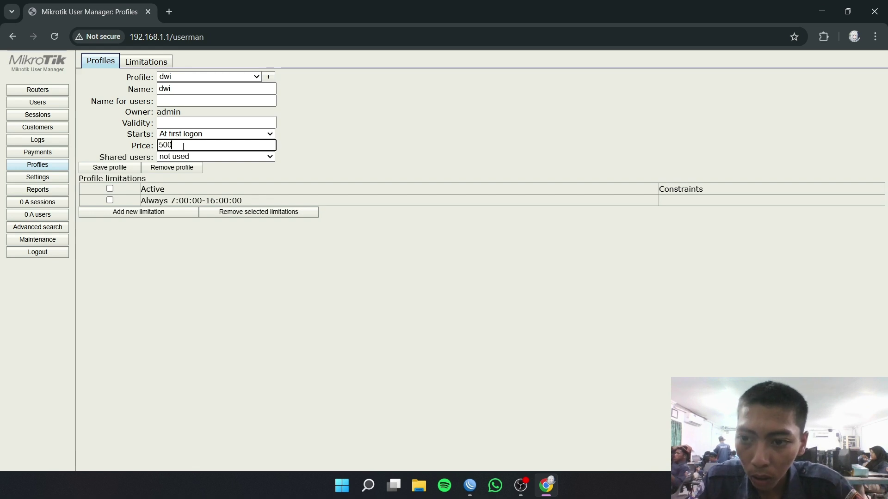
{"action": "left_click", "coordinate": [236, 202]}
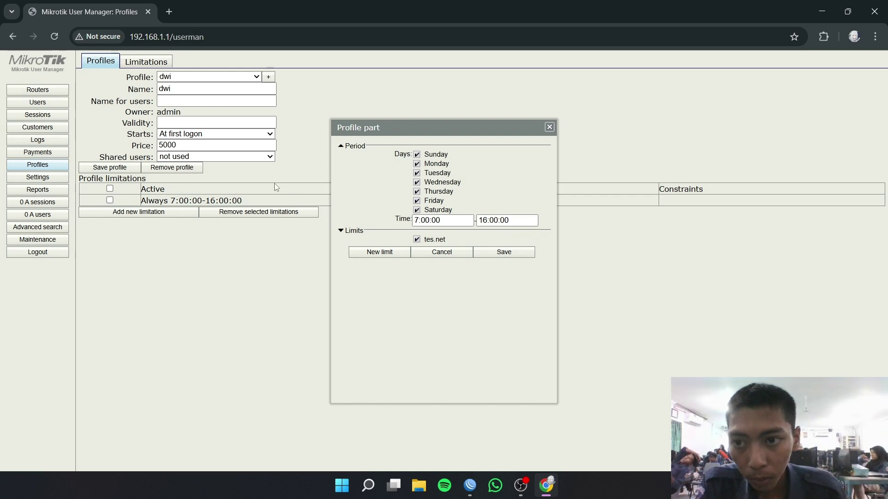
{"action": "left_click", "coordinate": [549, 127]}
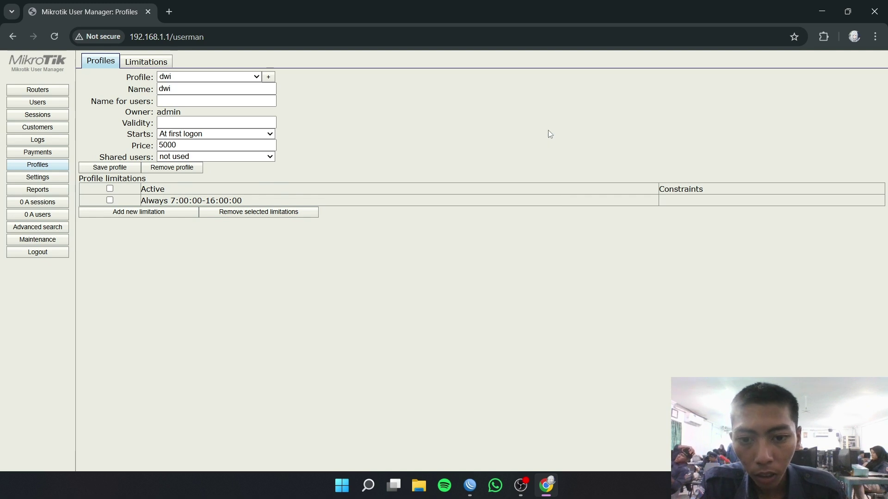
- Delete the old tes.net limitation from the Limitations list
{"action": "left_click", "coordinate": [154, 58]}
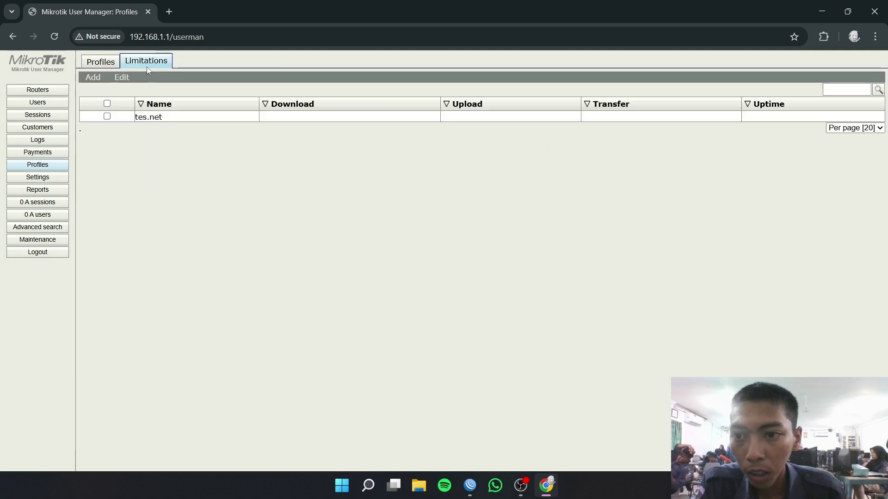
{"action": "left_click", "coordinate": [107, 103]}
{"action": "left_click", "coordinate": [131, 89]}
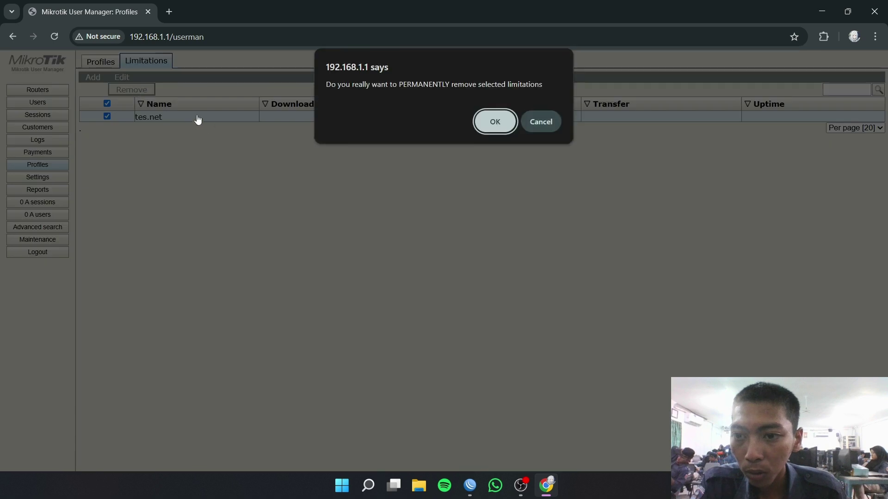
{"action": "left_click", "coordinate": [475, 126]}
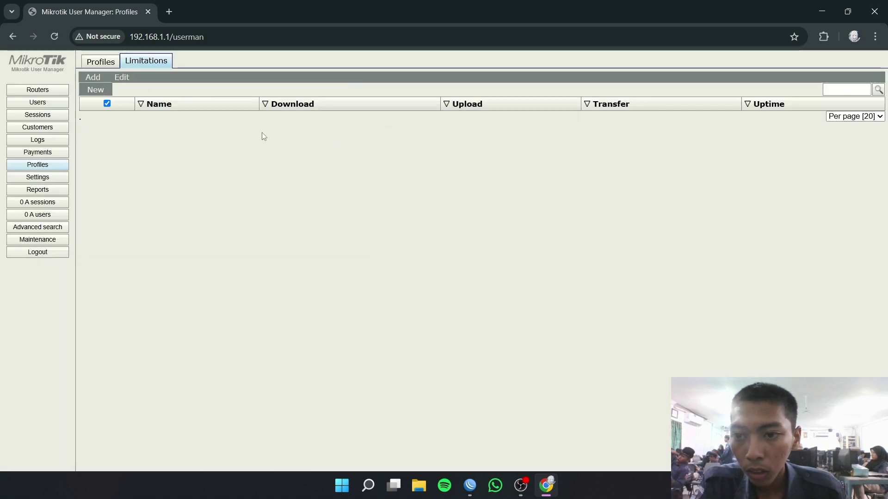
- Add a new limitation named dwi and return to the profile
{"action": "left_click", "coordinate": [95, 89]}
{"action": "left_click", "coordinate": [463, 128]}
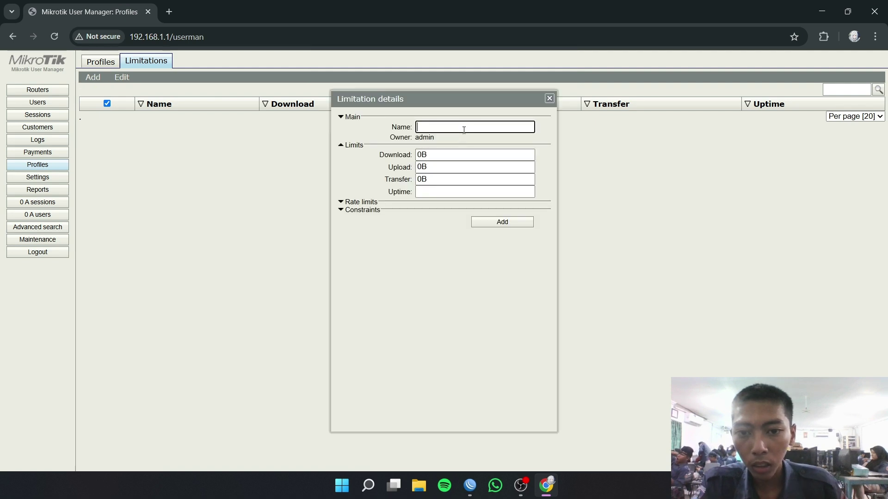
{"action": "type", "text": "dwi"}
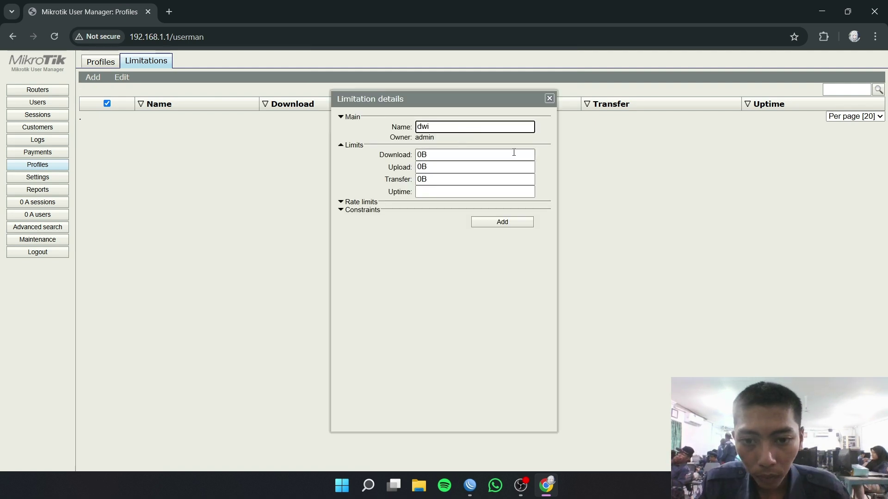
{"action": "left_click", "coordinate": [508, 223]}
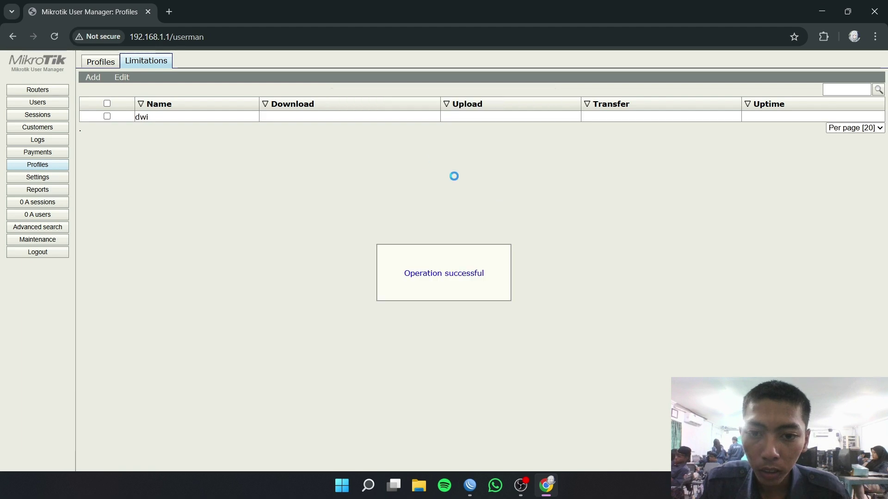
{"action": "left_click", "coordinate": [102, 63]}
- Add a time period to profile dwi running from 07:00:00 to 16:00:00
{"action": "left_click", "coordinate": [133, 190]}
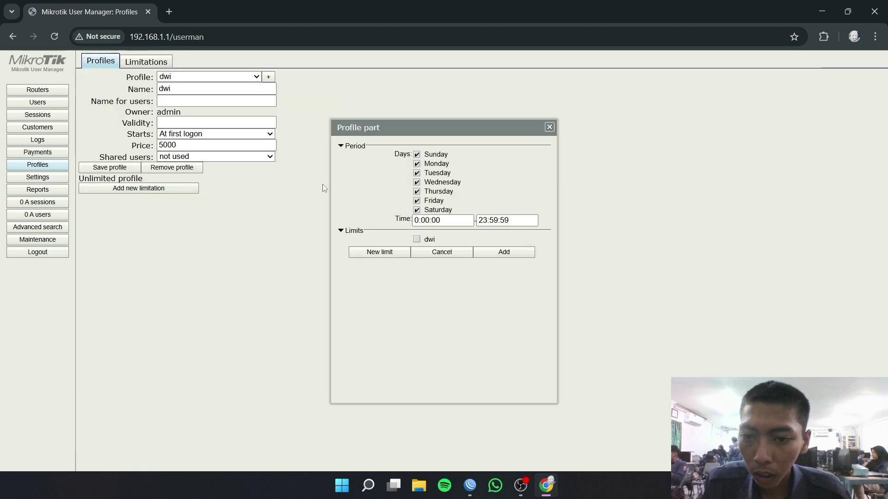
{"action": "left_click", "coordinate": [443, 221]}
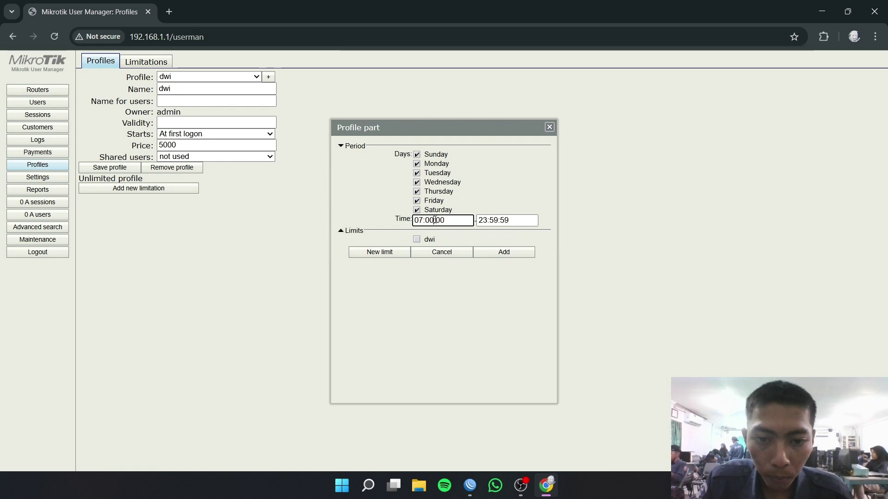
{"action": "triple_click", "coordinate": [435, 221]}
{"action": "key", "text": "ctrl+c"}
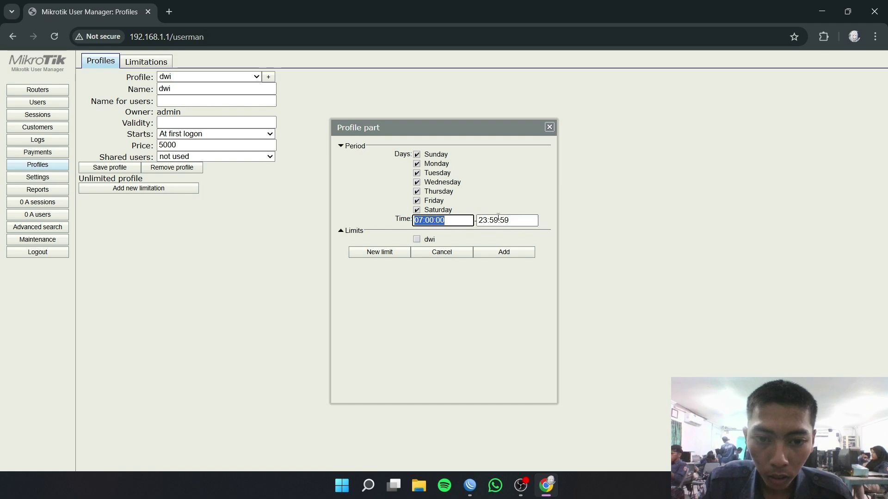
{"action": "triple_click", "coordinate": [500, 219]}
{"action": "key", "text": "ctrl+v"}
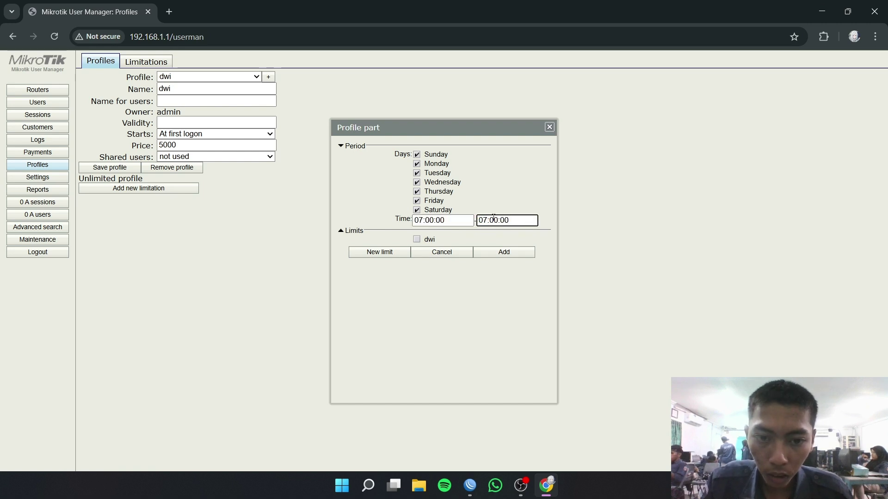
{"action": "left_click", "coordinate": [488, 231]}
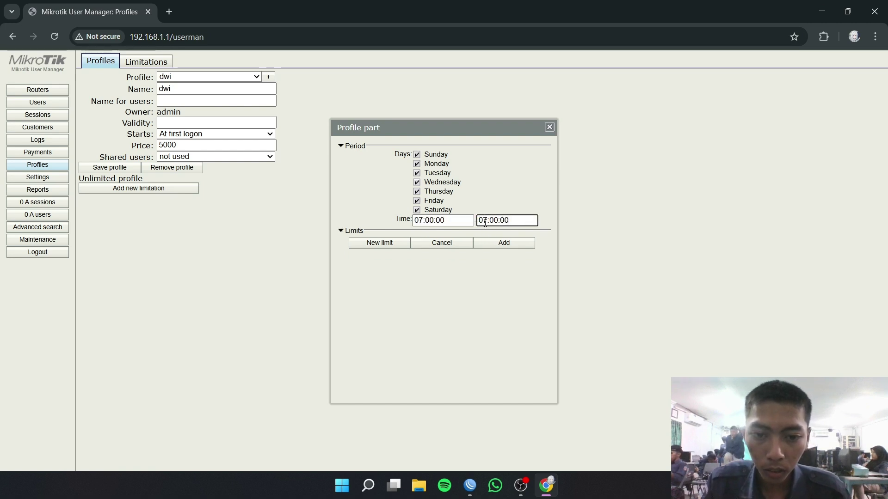
{"action": "left_click", "coordinate": [484, 222]}
{"action": "key", "text": "BackSpace"}
{"action": "key", "text": "BackSpace"}
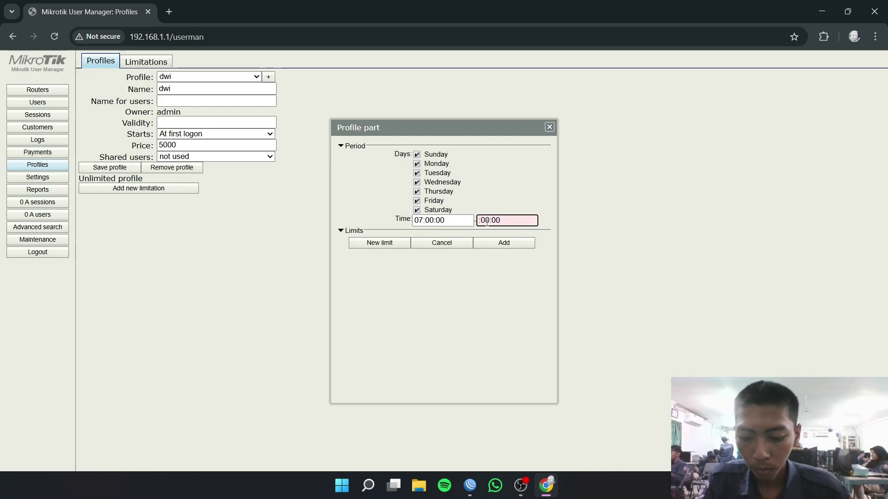
{"action": "type", "text": "16"}
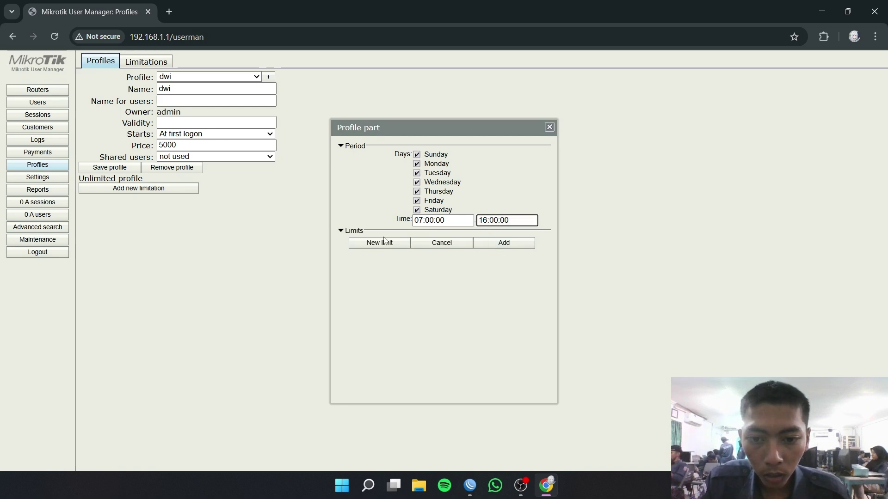
- Tick the dwi limit, add the limitation to the profile, and view the router list
{"action": "left_click", "coordinate": [343, 231]}
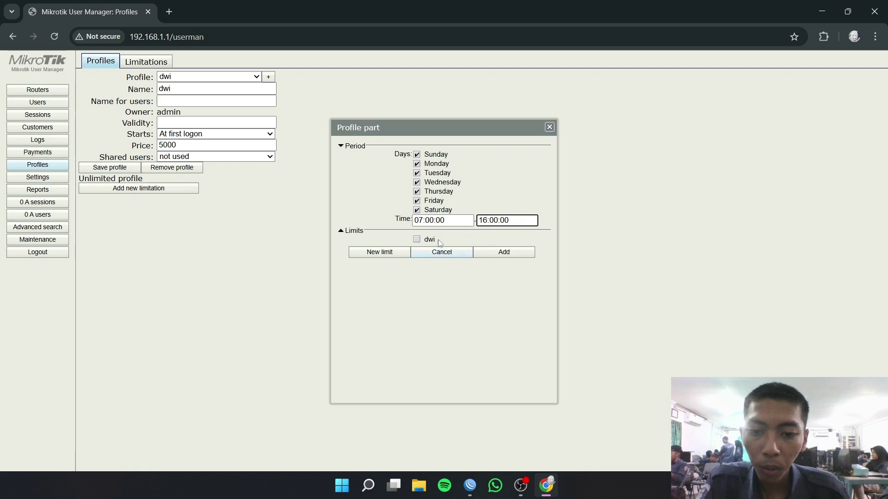
{"action": "left_click", "coordinate": [415, 239]}
{"action": "left_click", "coordinate": [489, 255]}
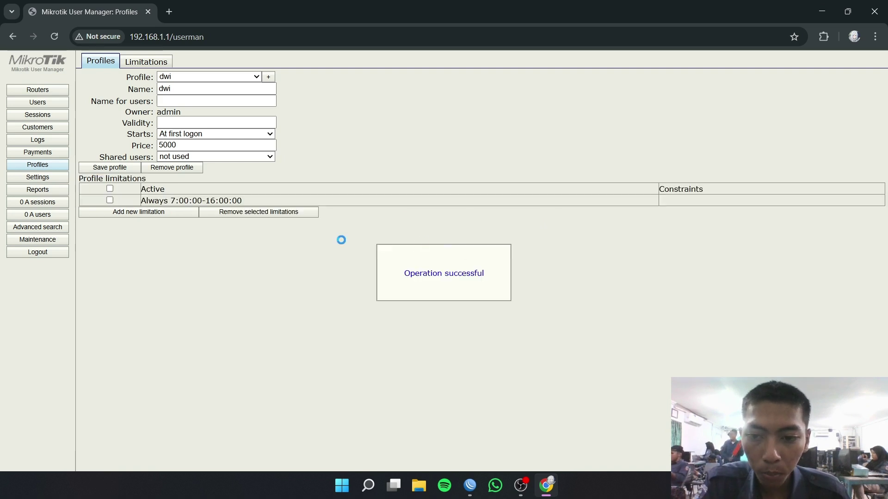
{"action": "left_click", "coordinate": [38, 89]}
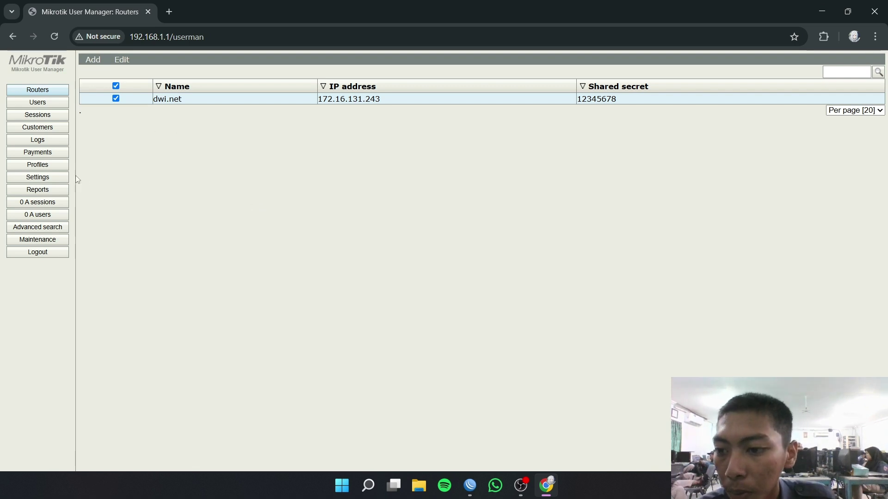
- In Templates settings, create a new empty template named voucer5rb
{"action": "left_click", "coordinate": [201, 65]}
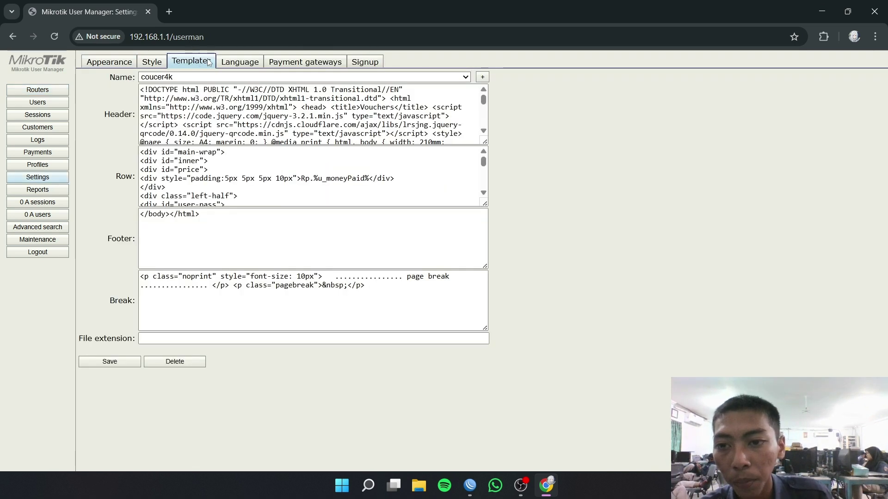
{"action": "left_click", "coordinate": [160, 78]}
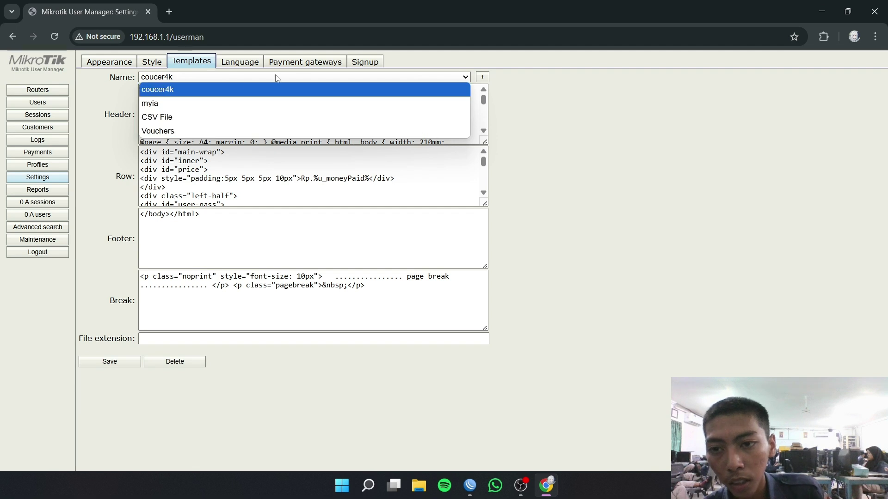
{"action": "left_click", "coordinate": [461, 77]}
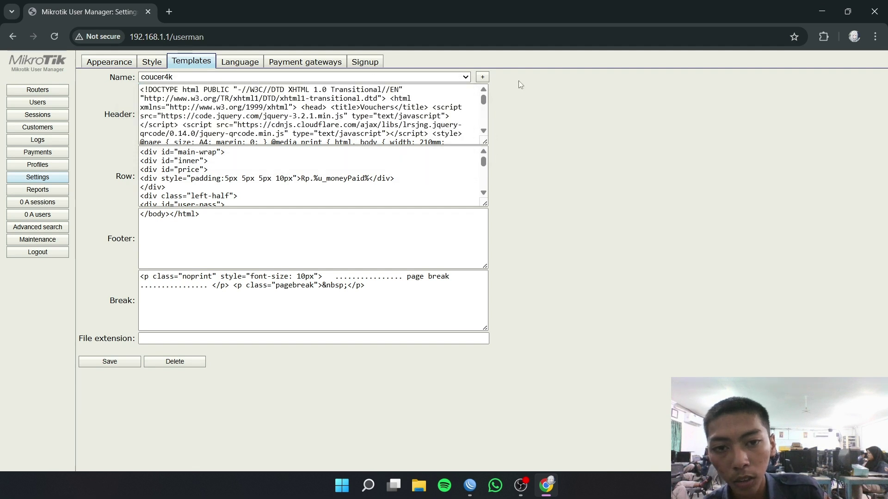
{"action": "left_click", "coordinate": [485, 79]}
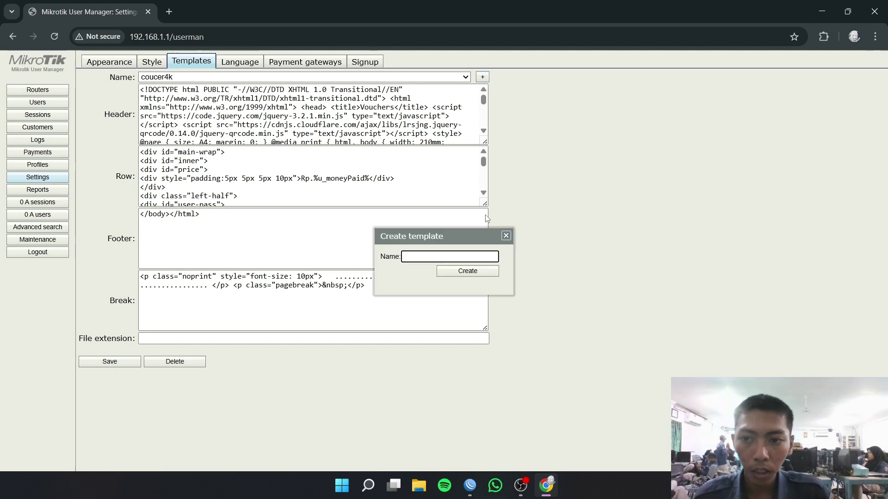
{"action": "type", "text": "voucer"}
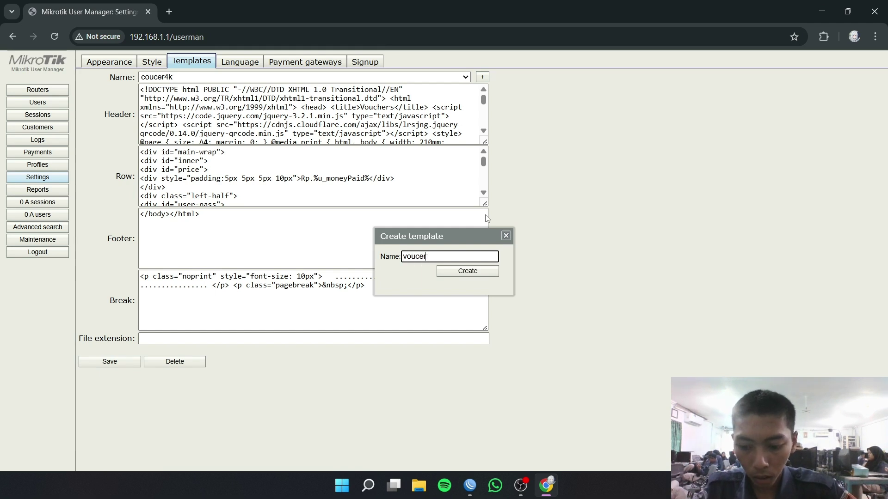
{"action": "type", "text": "5"}
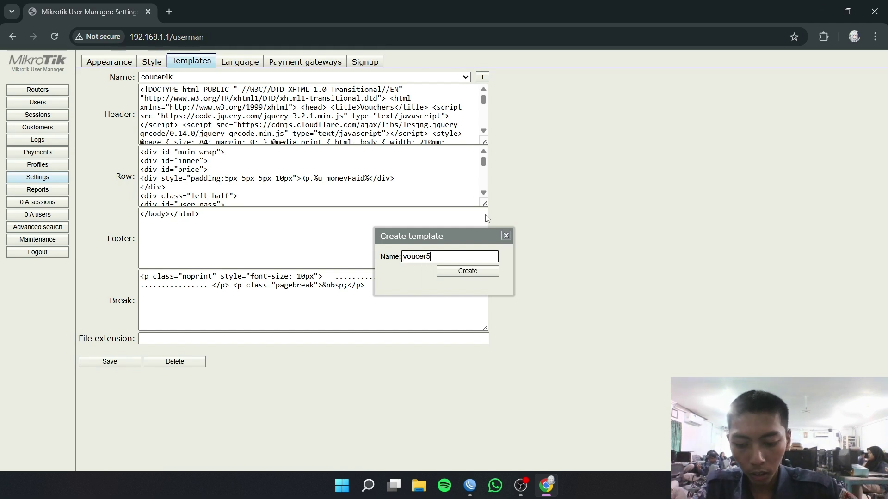
{"action": "type", "text": "rb"}
{"action": "left_click", "coordinate": [493, 273]}
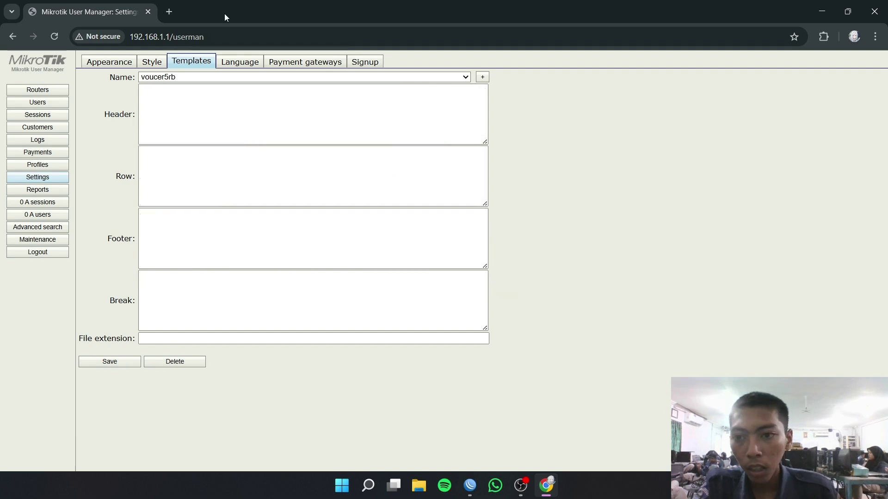
- Search Google for 'template voucher userman' and open the o-om.com article
{"action": "left_click", "coordinate": [169, 12]}
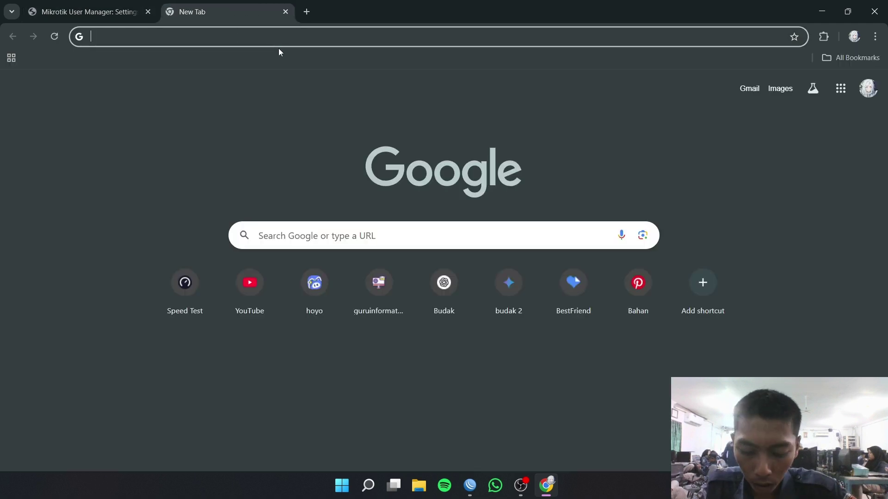
{"action": "type", "text": "template voucher userman"}
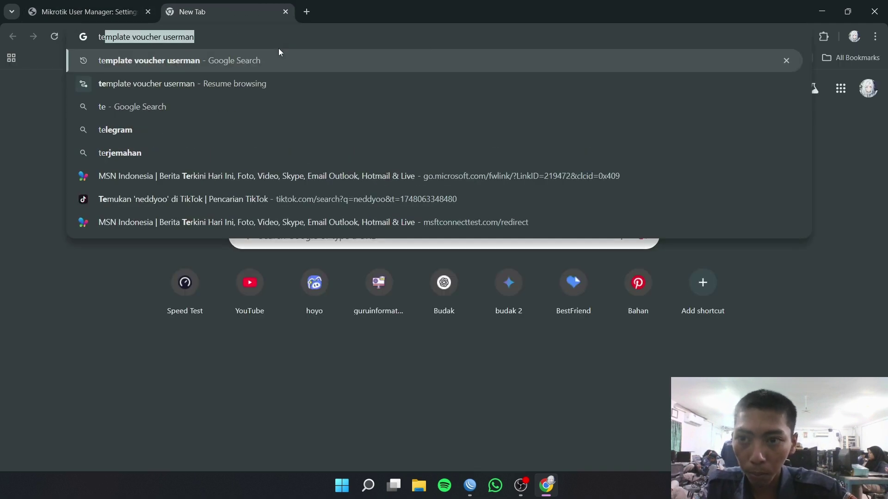
{"action": "key", "text": "Return"}
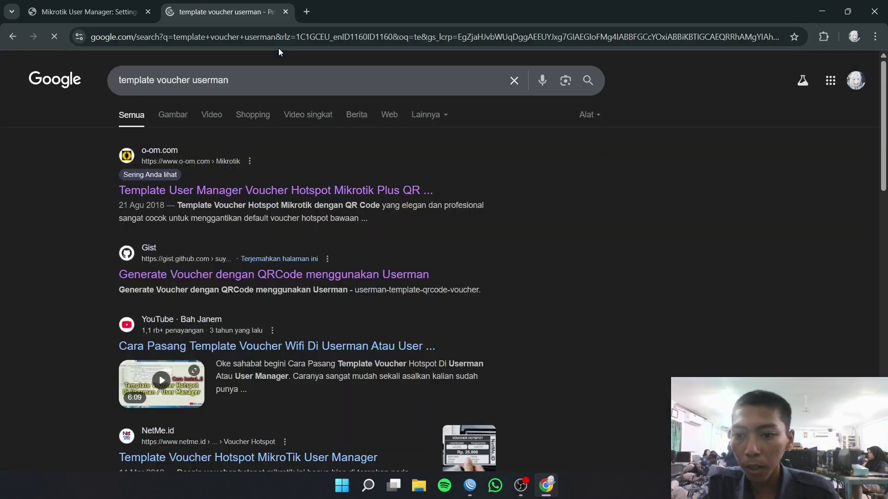
{"action": "left_click", "coordinate": [295, 193]}
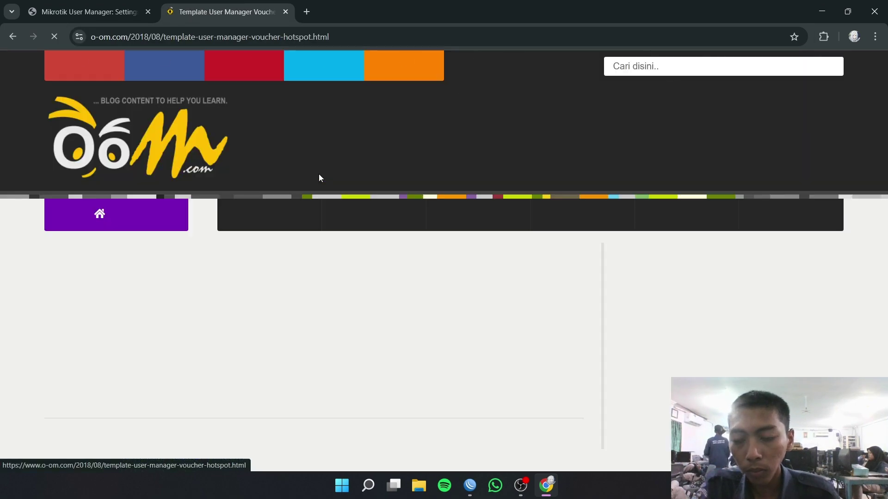
- Select the Header code block in the o-om.com article
{"action": "scroll", "coordinate": [324, 169], "scroll_direction": "down", "scroll_amount": 8}
{"action": "scroll", "coordinate": [326, 171], "scroll_direction": "down", "scroll_amount": 20}
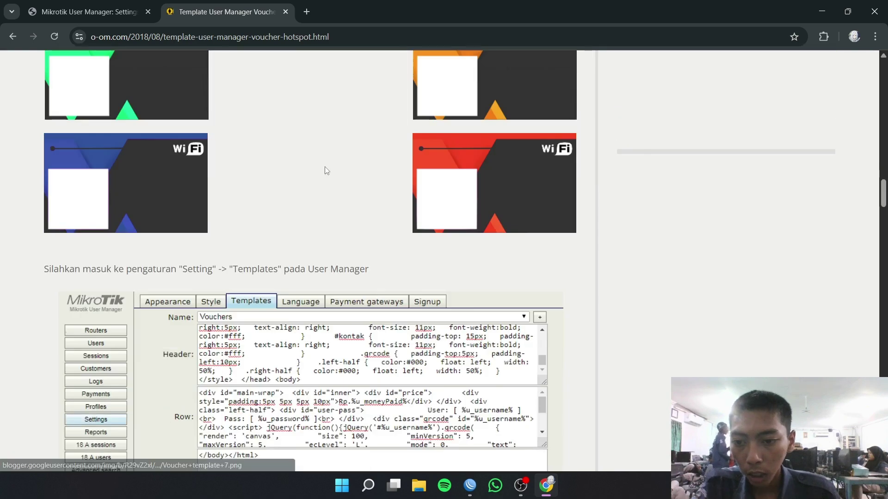
{"action": "scroll", "coordinate": [326, 173], "scroll_direction": "down", "scroll_amount": 10}
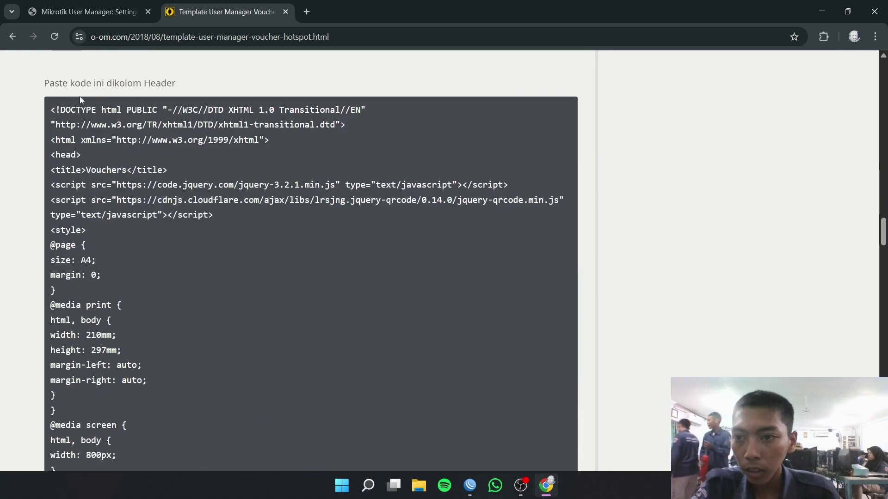
{"action": "scroll", "coordinate": [98, 113], "scroll_direction": "down", "scroll_amount": 15}
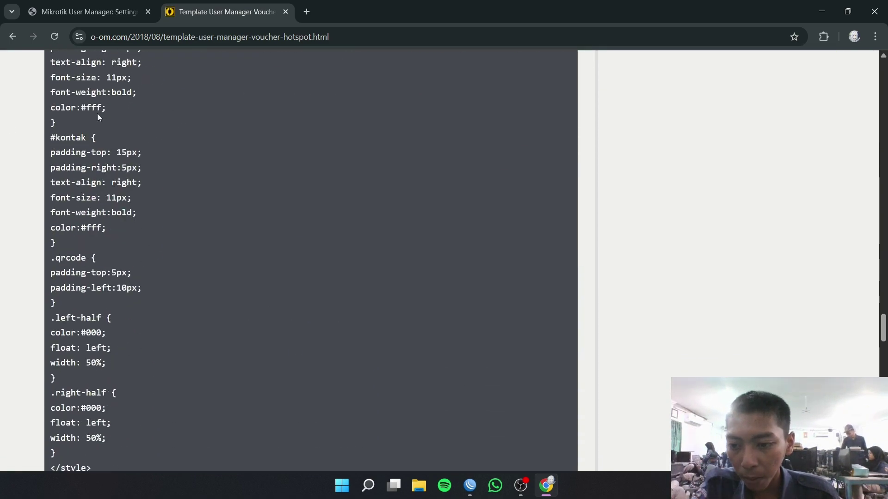
{"action": "left_click_drag", "start_coordinate": [84, 271], "coordinate": [59, 229]}
{"action": "scroll", "coordinate": [73, 183], "scroll_direction": "up", "scroll_amount": 16}
{"action": "scroll", "coordinate": [73, 184], "scroll_direction": "up", "scroll_amount": 20}
{"action": "scroll", "coordinate": [51, 183], "scroll_direction": "up", "scroll_amount": 4}
- Paste the copied Header code into the voucer5rb template's Header field
{"action": "left_click", "coordinate": [88, 11]}
{"action": "left_click", "coordinate": [222, 119]}
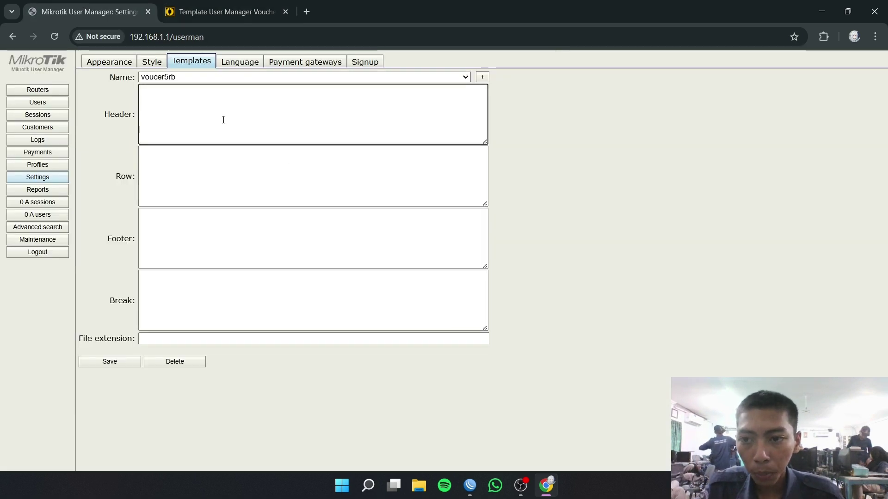
{"action": "key", "text": "ctrl+v"}
- Locate the Row code block further down the article
{"action": "left_click", "coordinate": [218, 6]}
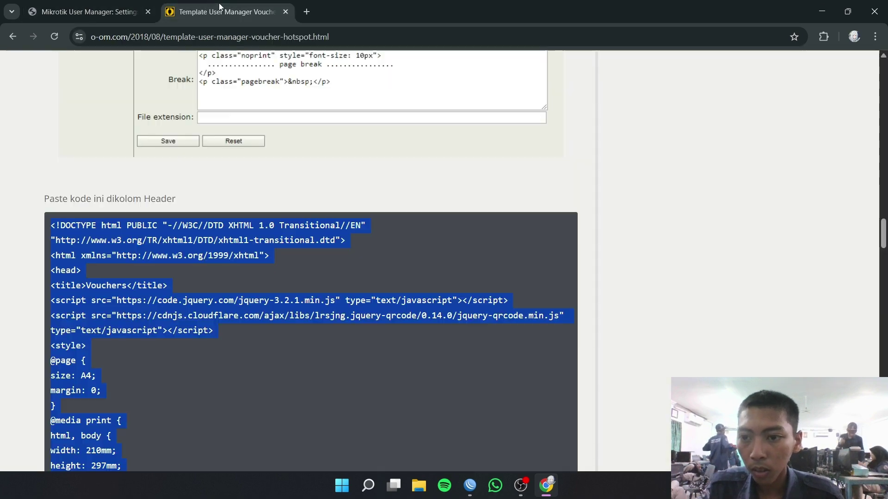
{"action": "scroll", "coordinate": [234, 277], "scroll_direction": "down", "scroll_amount": 8}
{"action": "scroll", "coordinate": [234, 277], "scroll_direction": "down", "scroll_amount": 15}
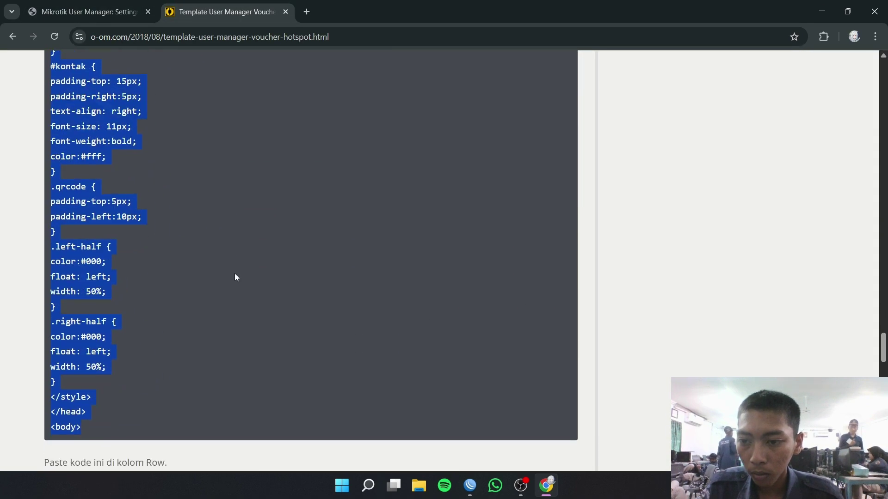
{"action": "scroll", "coordinate": [235, 277], "scroll_direction": "down", "scroll_amount": 7}
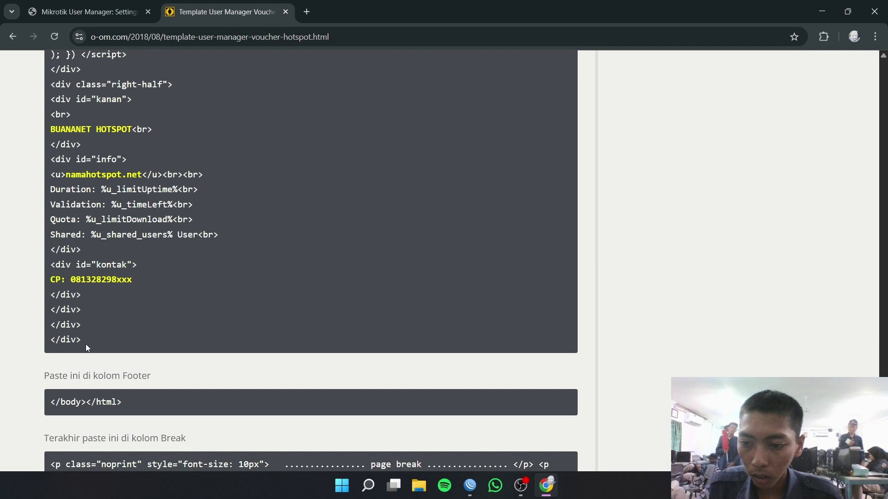
{"action": "left_click_drag", "start_coordinate": [85, 344], "coordinate": [55, 229]}
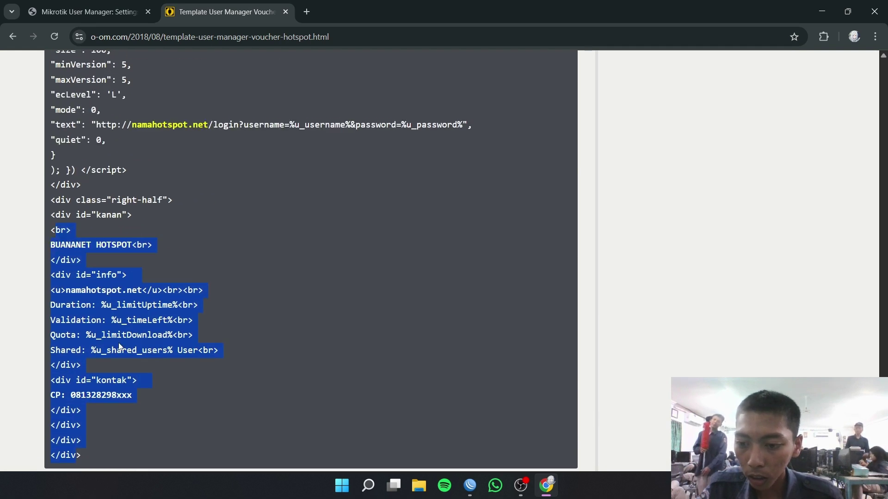
{"action": "left_click", "coordinate": [116, 371]}
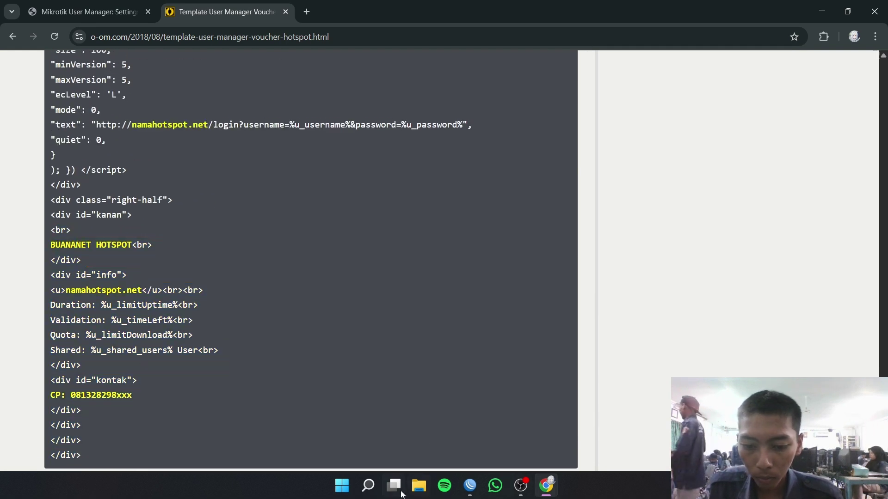
- Open Notepad and select all of the edited voucher row code
{"action": "left_click", "coordinate": [341, 485]}
{"action": "left_click", "coordinate": [359, 195]}
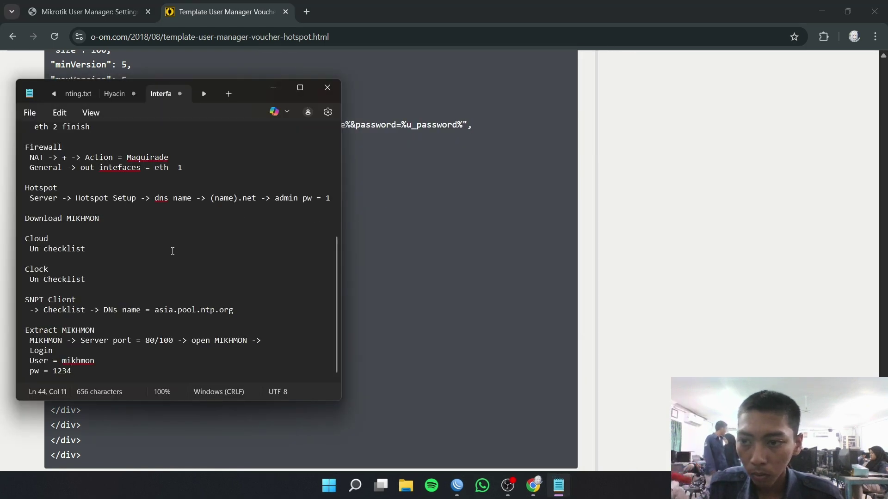
{"action": "left_click", "coordinate": [208, 92]}
{"action": "left_click", "coordinate": [206, 92]}
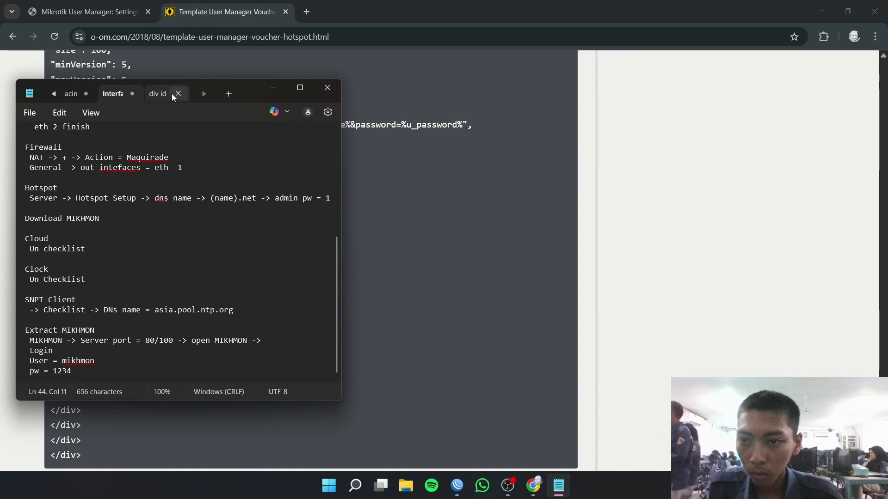
{"action": "left_click", "coordinate": [168, 93]}
{"action": "left_click", "coordinate": [158, 286]}
{"action": "key", "text": "ctrl+a"}
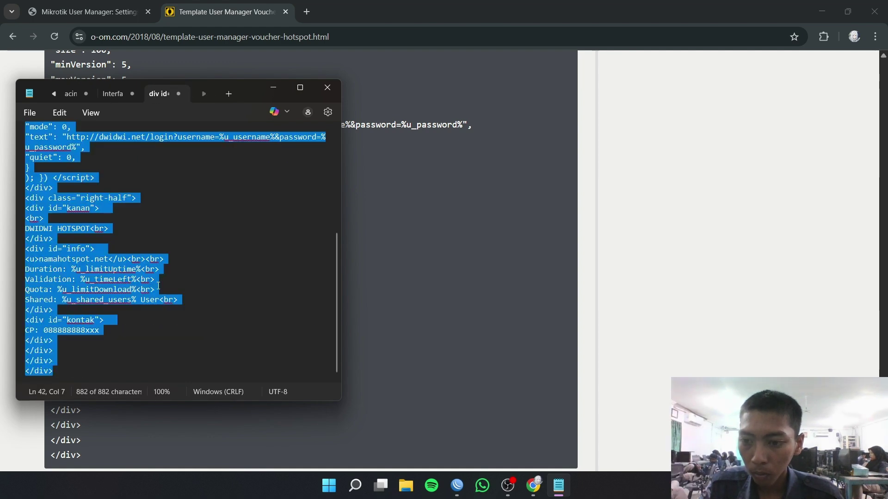
{"action": "left_click", "coordinate": [401, 200]}
- Paste the edited voucher row code into the template's Row field
{"action": "key", "text": "ctrl+Page_Up"}
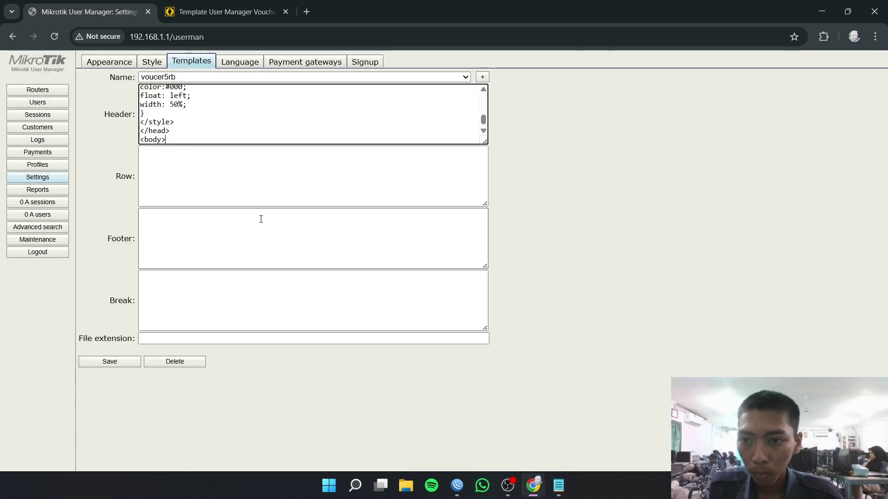
{"action": "left_click", "coordinate": [194, 165]}
{"action": "key", "text": "ctrl+v"}
- Copy the closing </body></html> tags from the article into the Footer field
{"action": "left_click", "coordinate": [226, 11]}
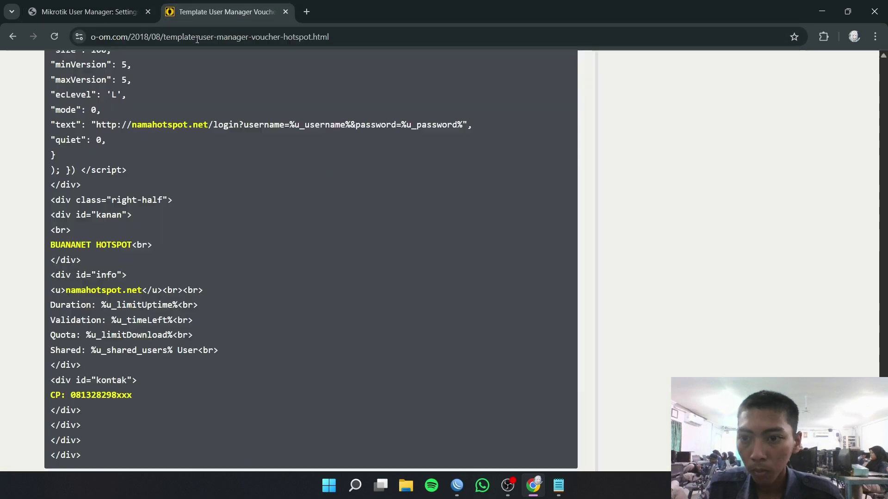
{"action": "scroll", "coordinate": [129, 117], "scroll_direction": "down", "scroll_amount": 10}
{"action": "triple_click", "coordinate": [113, 109]}
{"action": "key", "text": "ctrl+c"}
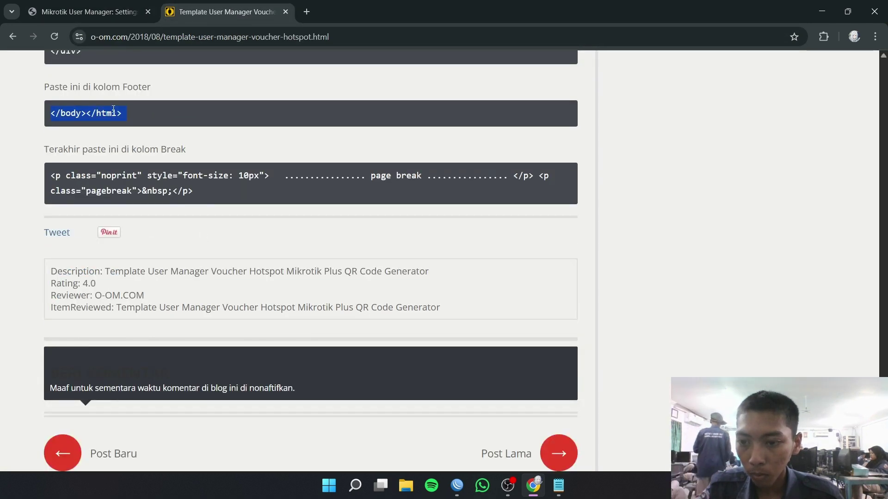
{"action": "left_click", "coordinate": [112, 3]}
{"action": "left_click", "coordinate": [167, 220]}
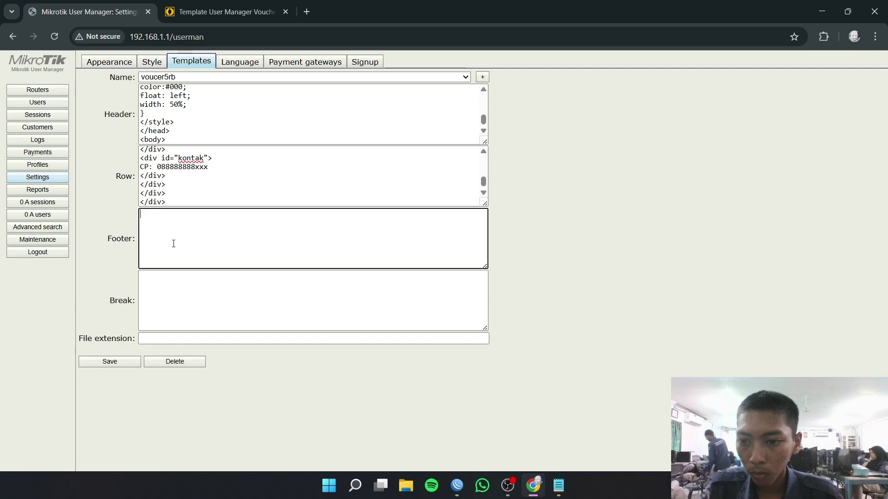
{"action": "key", "text": "ctrl+v"}
- Copy the page-break code into the Break field and save the template
{"action": "left_click", "coordinate": [208, 11]}
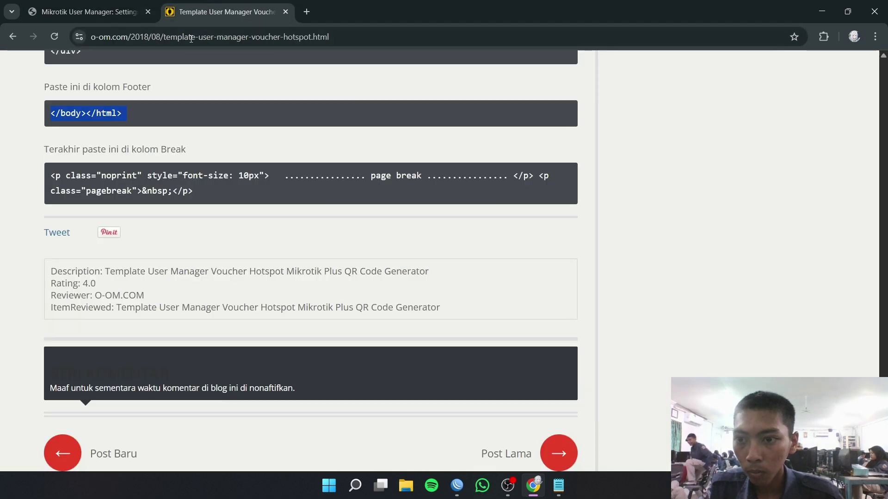
{"action": "triple_click", "coordinate": [142, 176]}
{"action": "key", "text": "ctrl+c"}
{"action": "left_click", "coordinate": [90, 11]}
{"action": "left_click", "coordinate": [230, 314]}
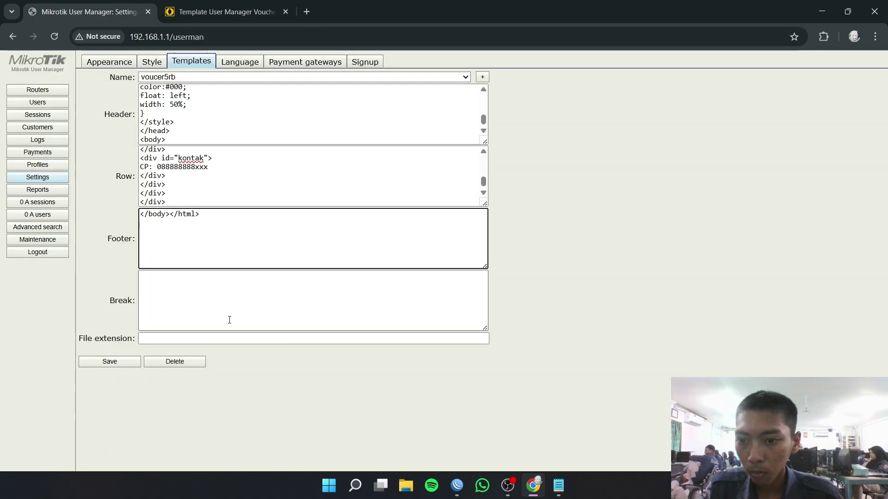
{"action": "key", "text": "ctrl+v"}
{"action": "left_click", "coordinate": [255, 200]}
{"action": "left_click", "coordinate": [213, 310]}
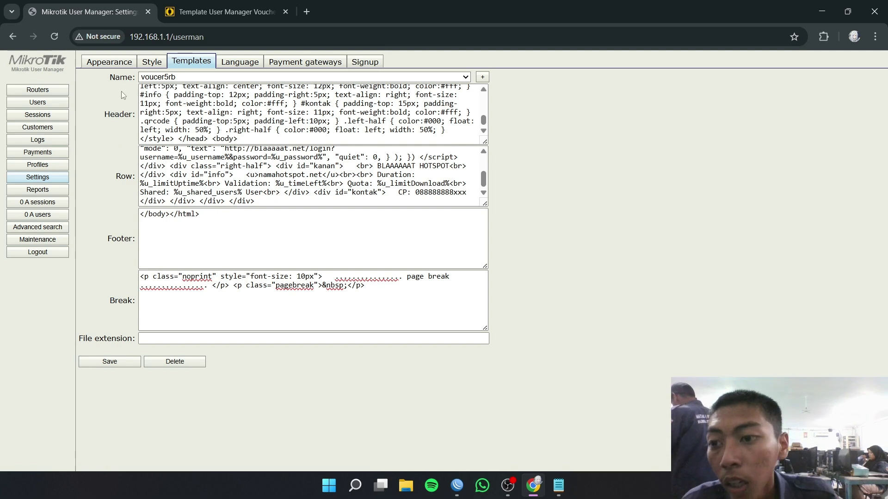
- Batch-add 5 users with 3-character usernames, passwords same as login, on profile dwi
{"action": "left_click", "coordinate": [42, 102]}
{"action": "mouse_move", "coordinate": [92, 60]}
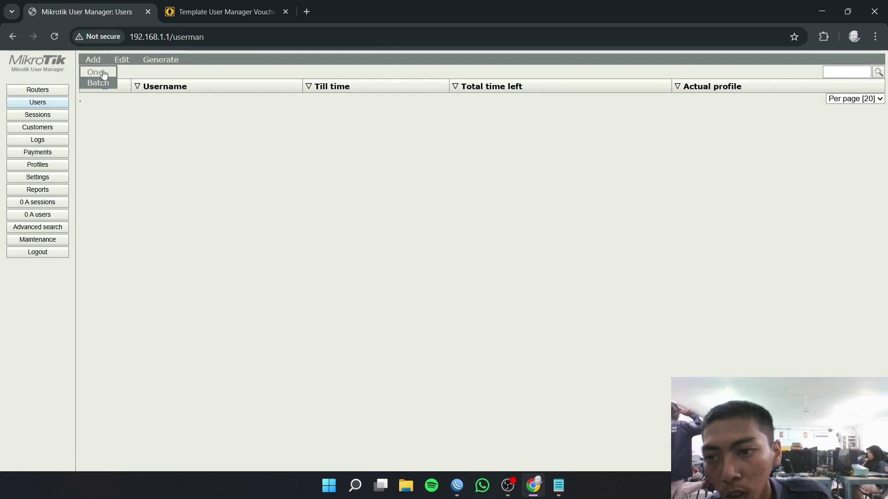
{"action": "left_click", "coordinate": [114, 83]}
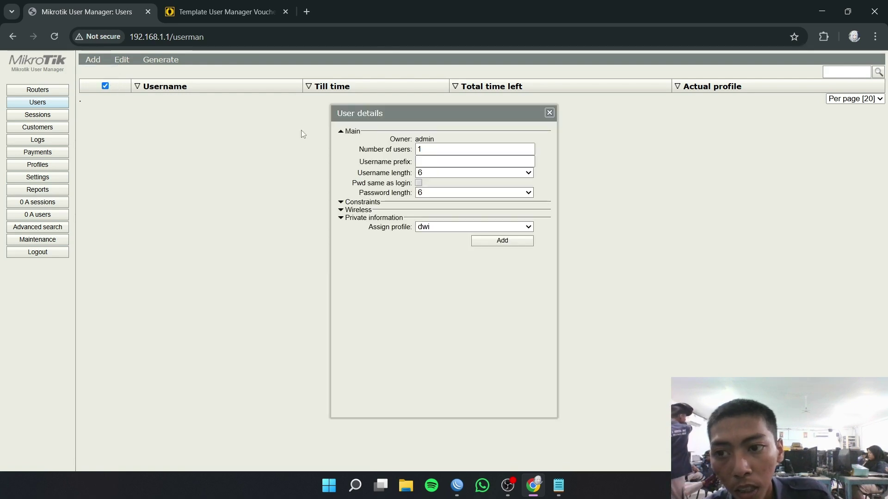
{"action": "left_click", "coordinate": [461, 148]}
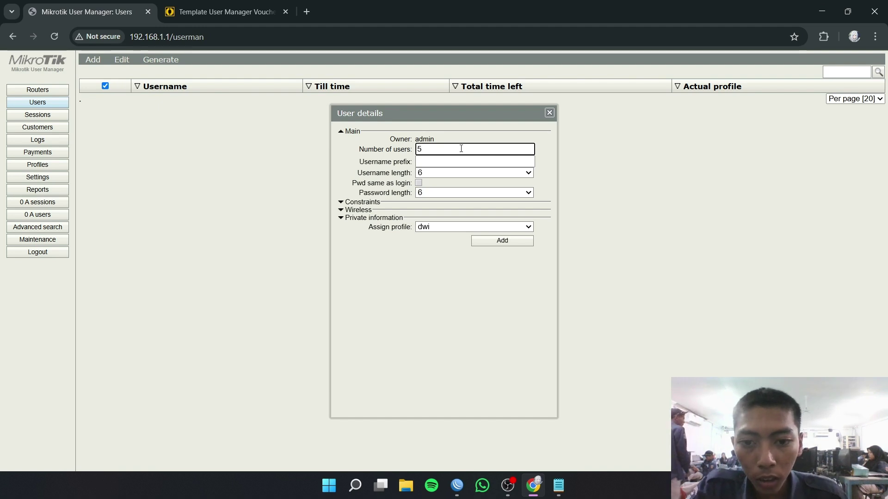
{"action": "left_click", "coordinate": [449, 163]}
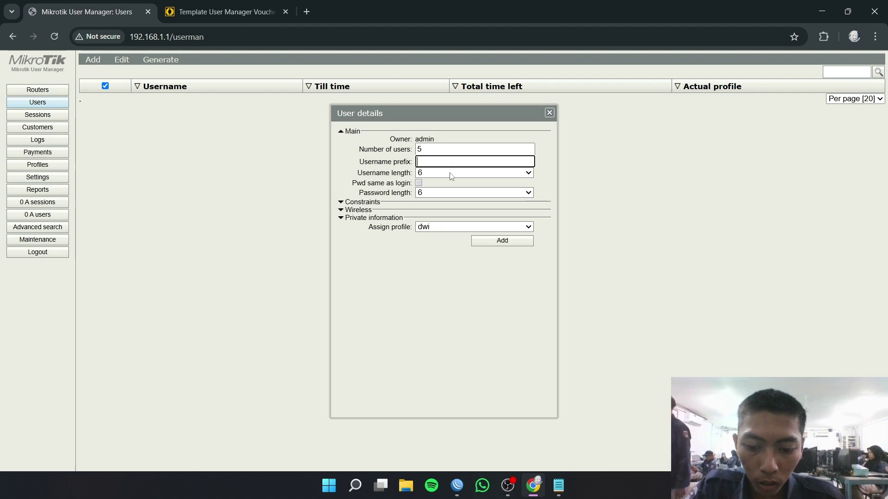
{"action": "left_click", "coordinate": [451, 174]}
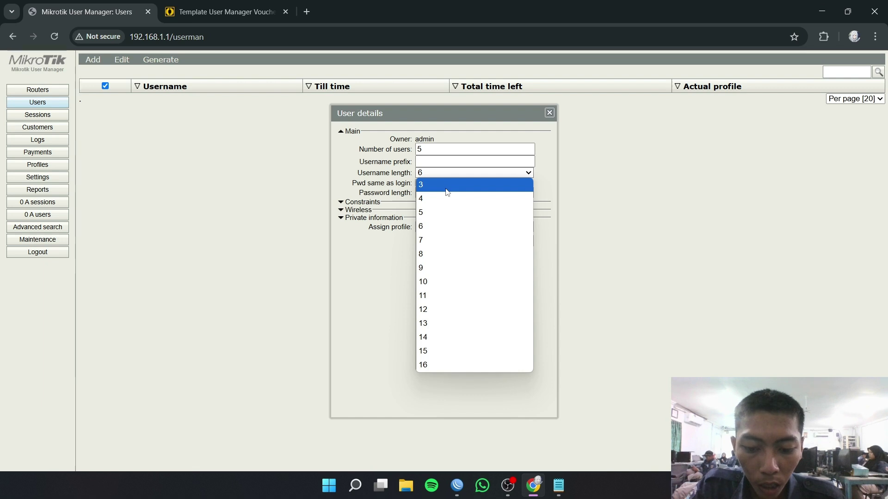
{"action": "left_click", "coordinate": [447, 186]}
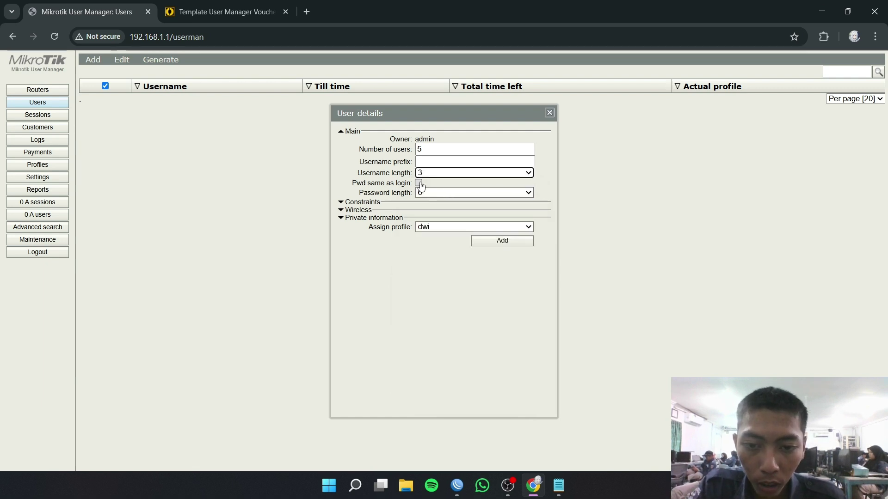
{"action": "left_click", "coordinate": [419, 184]}
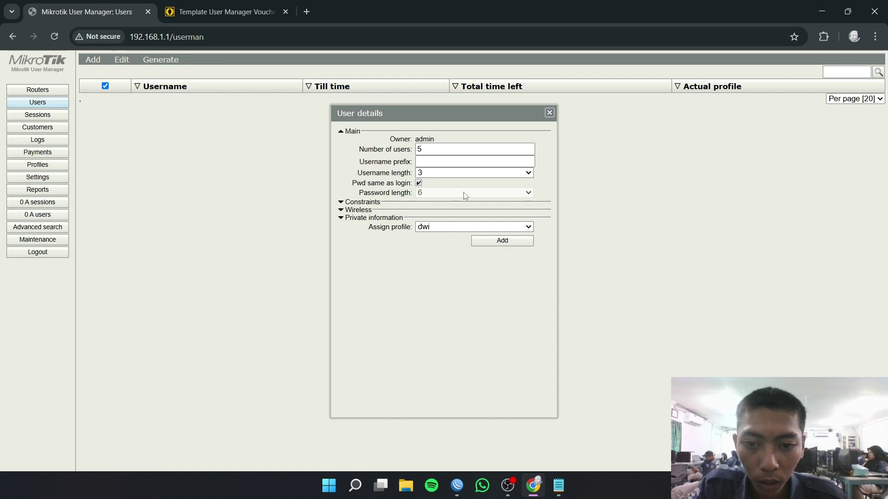
{"action": "left_click", "coordinate": [494, 243]}
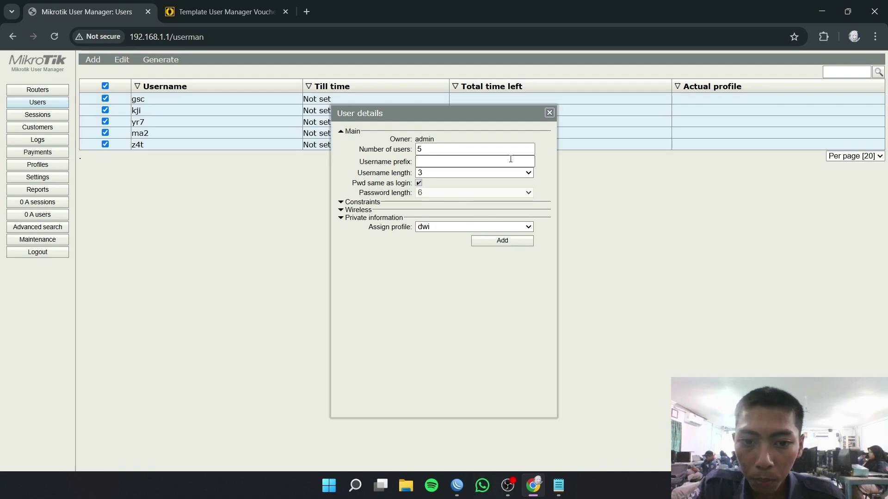
{"action": "left_click", "coordinate": [550, 113]}
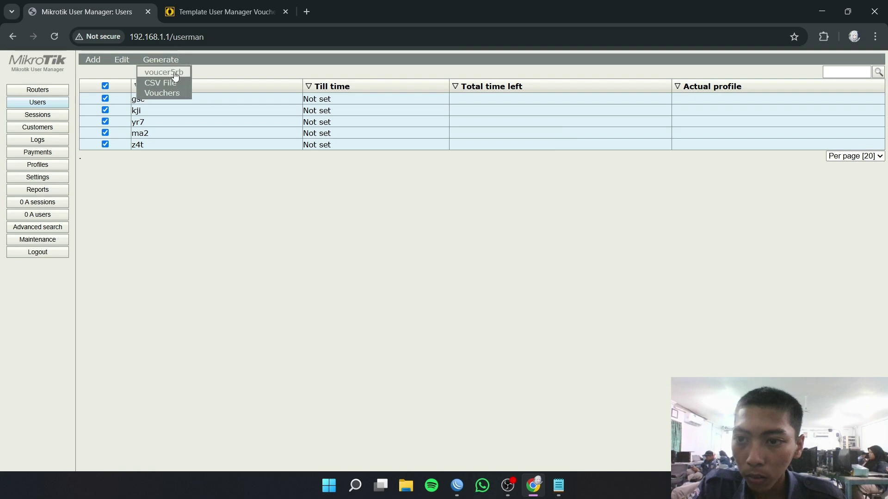
- Generate printable vouchers for the users using the voucer5rb template
{"action": "left_click", "coordinate": [171, 72]}
{"action": "left_click", "coordinate": [434, 282]}
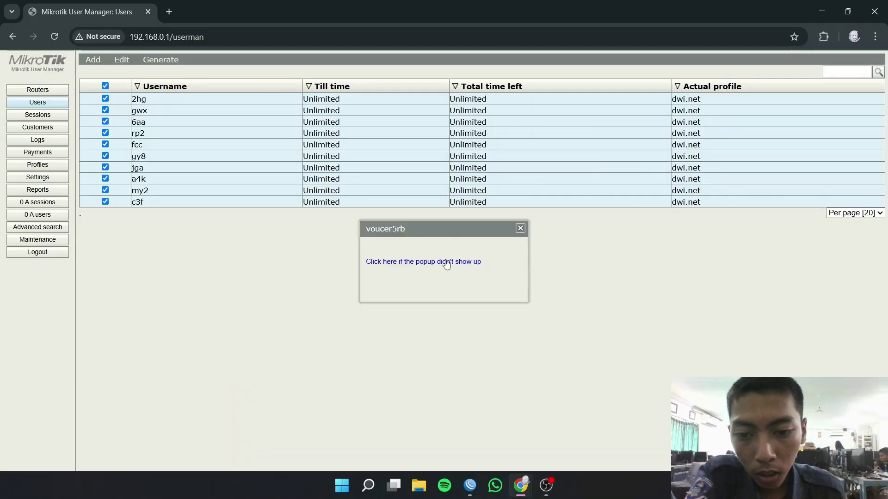
- Bring up the voucher cards window, then get back to the hotspot login page
{"action": "left_click", "coordinate": [453, 264]}
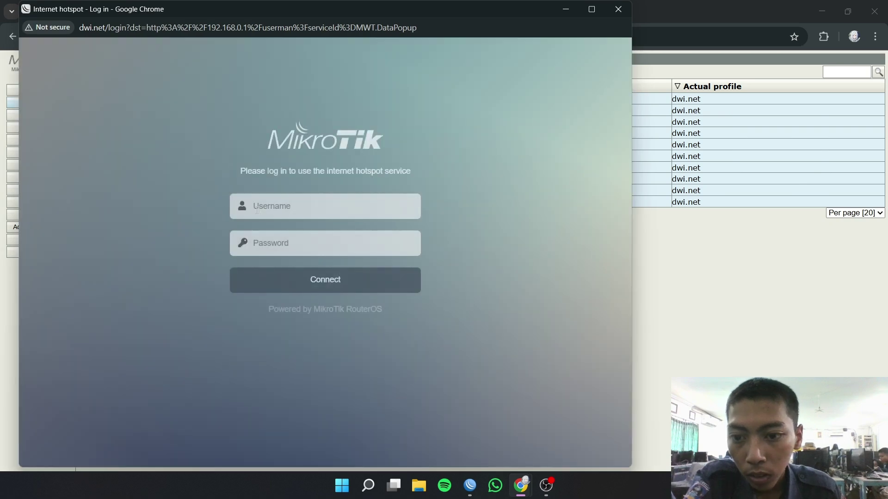
{"action": "left_click", "coordinate": [292, 211]}
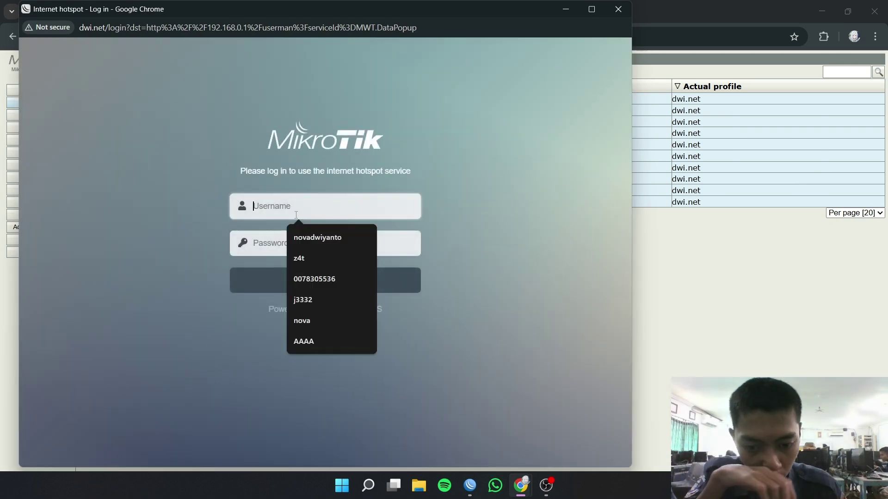
{"action": "mouse_move", "coordinate": [529, 489]}
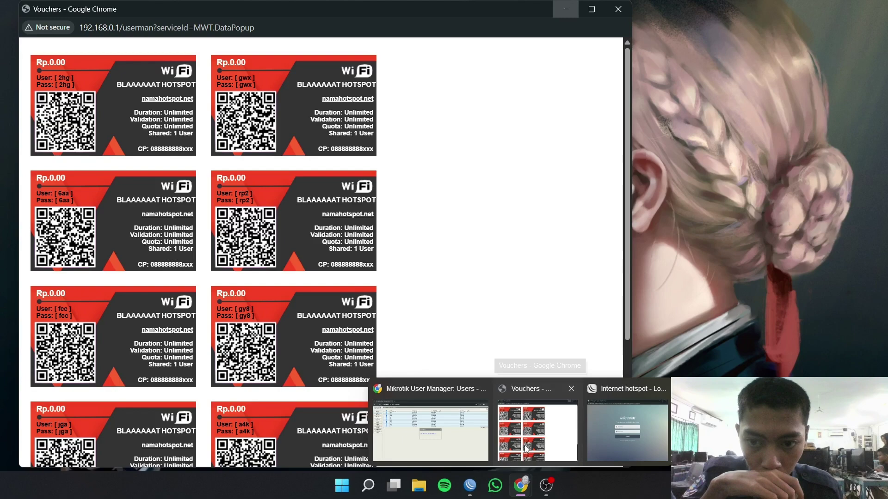
{"action": "left_click", "coordinate": [526, 449]}
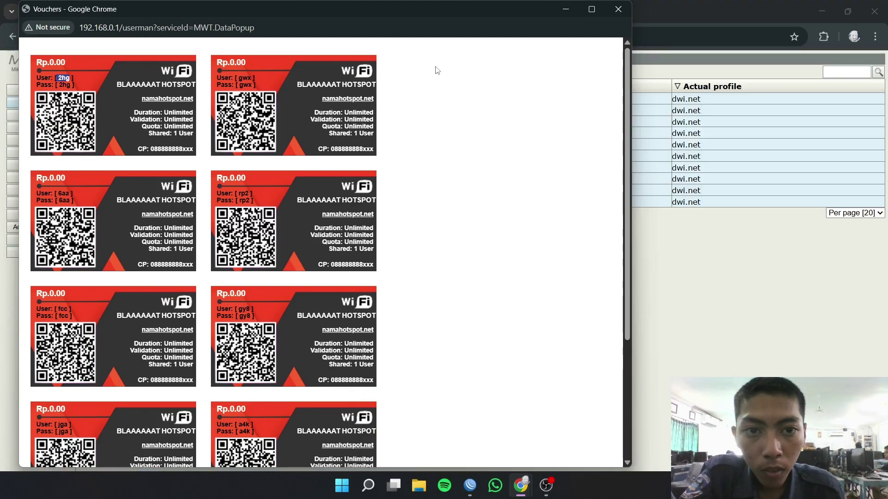
{"action": "left_click", "coordinate": [564, 7]}
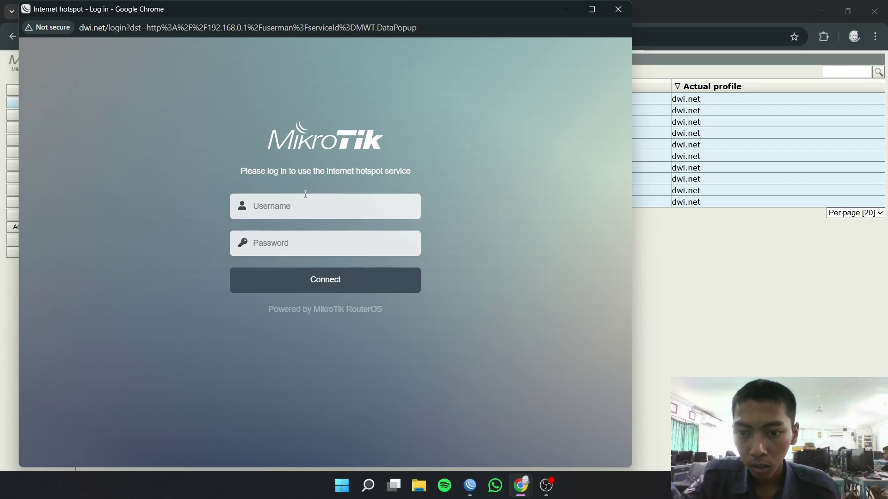
- Sign in to the hotspot with the first voucher's username and password
{"action": "left_click", "coordinate": [335, 199]}
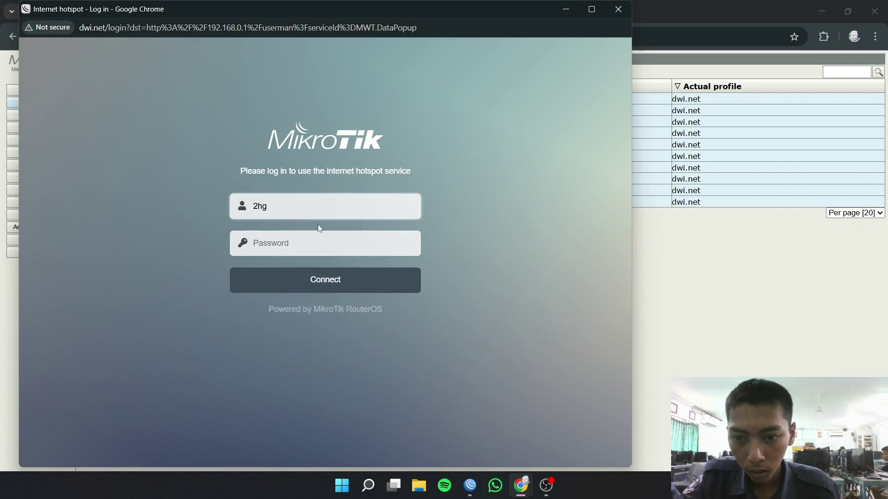
{"action": "left_click", "coordinate": [329, 241]}
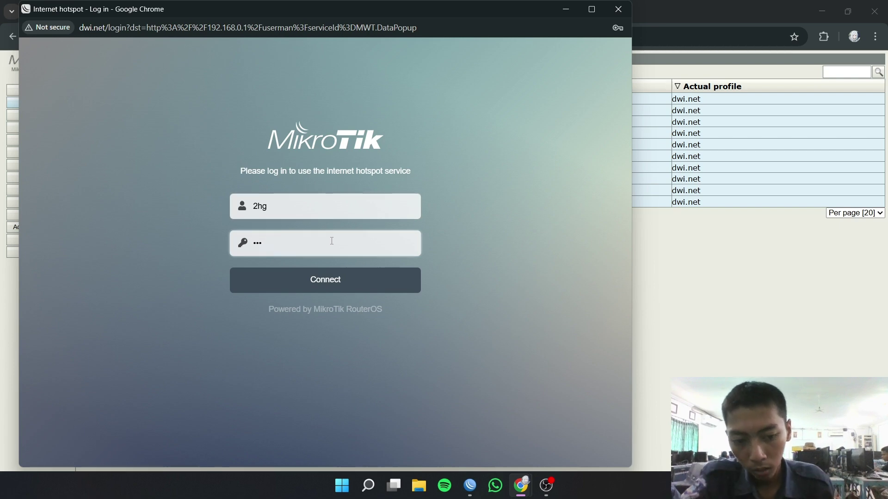
{"action": "left_click", "coordinate": [373, 290]}
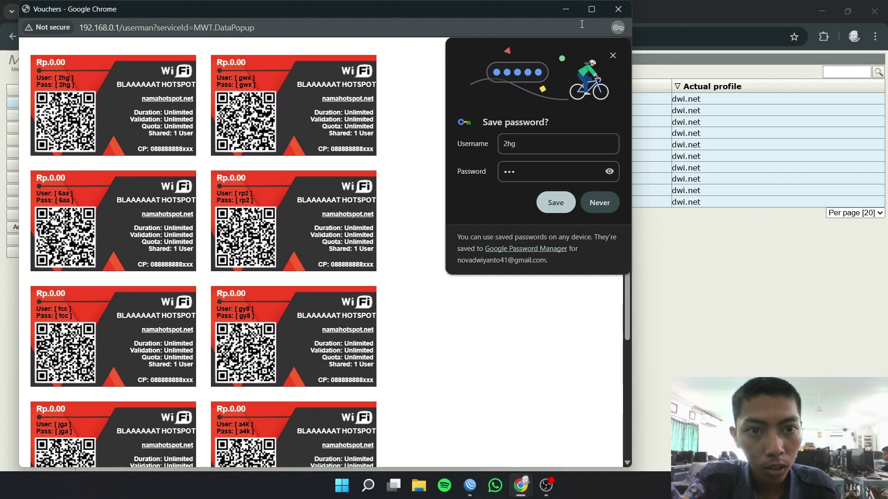
- Close the vouchers window and open YouTube in a new tab to test access
{"action": "left_click", "coordinate": [618, 9]}
{"action": "left_click", "coordinate": [172, 12]}
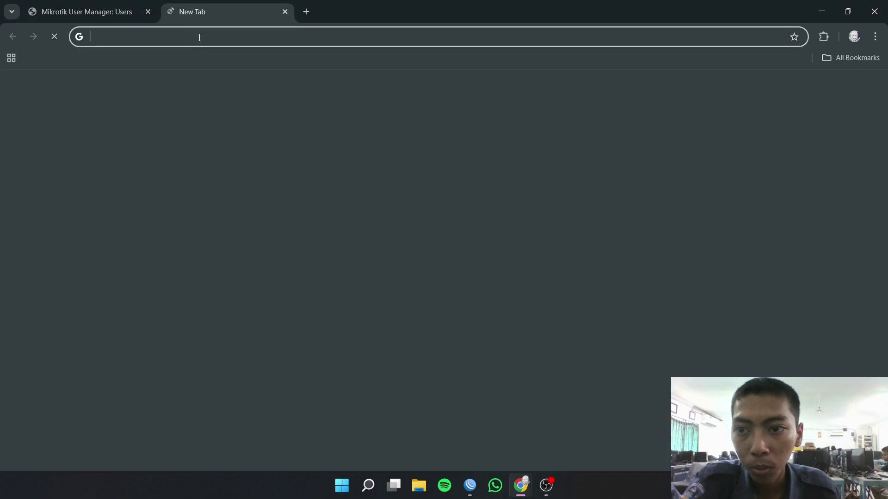
{"action": "left_click", "coordinate": [248, 292]}
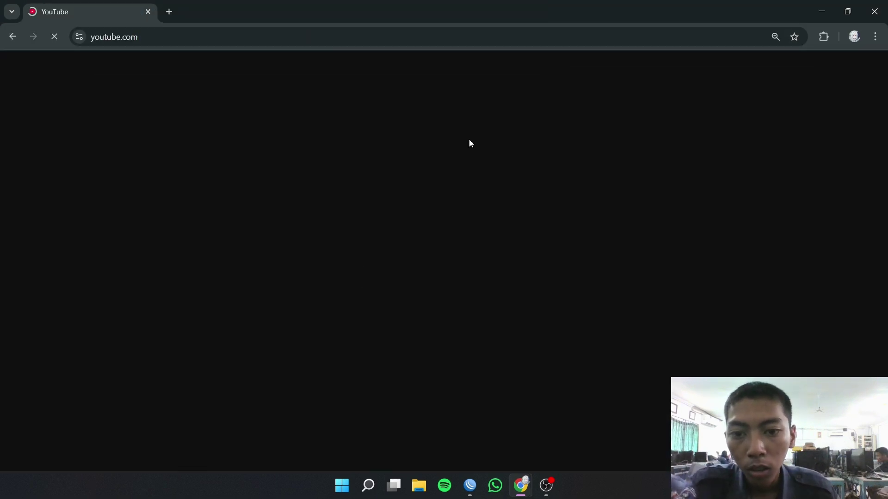